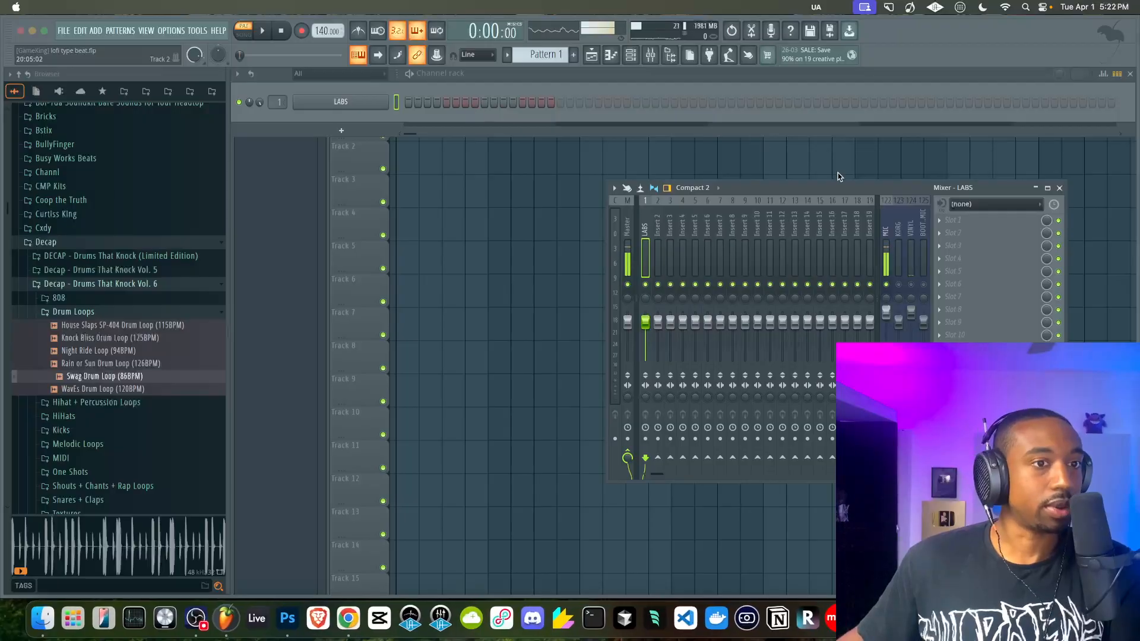
Reposition the mixer, inspect the LABS channel's Soft Piano instrument interface, and close it.
left_click_drag(833, 184, 635, 191)
left_click(324, 104)
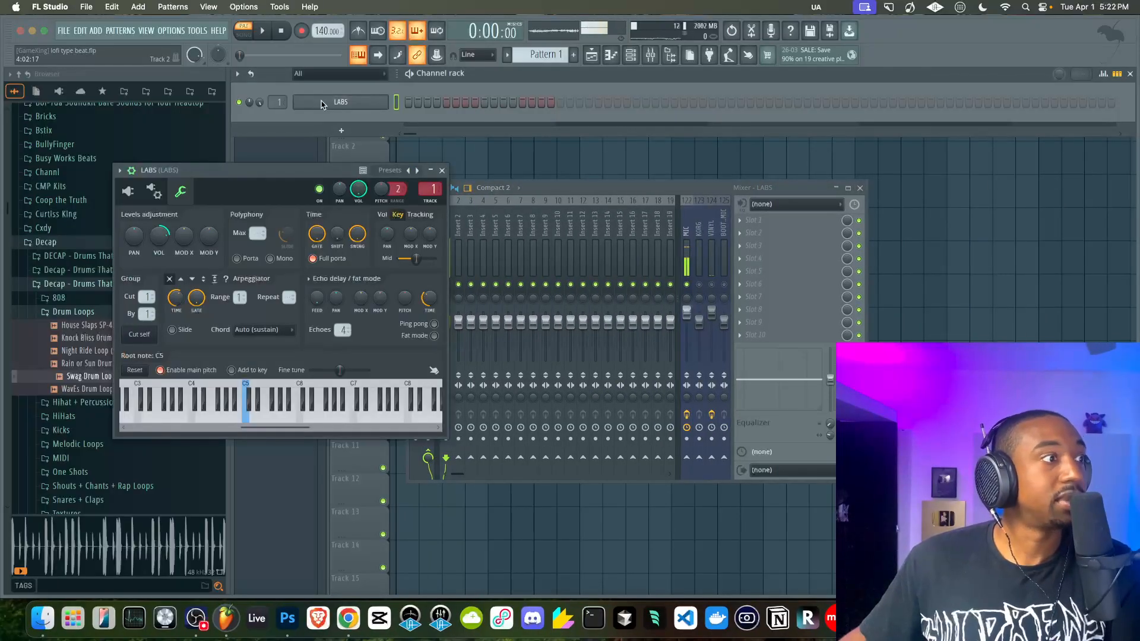
left_click(129, 194)
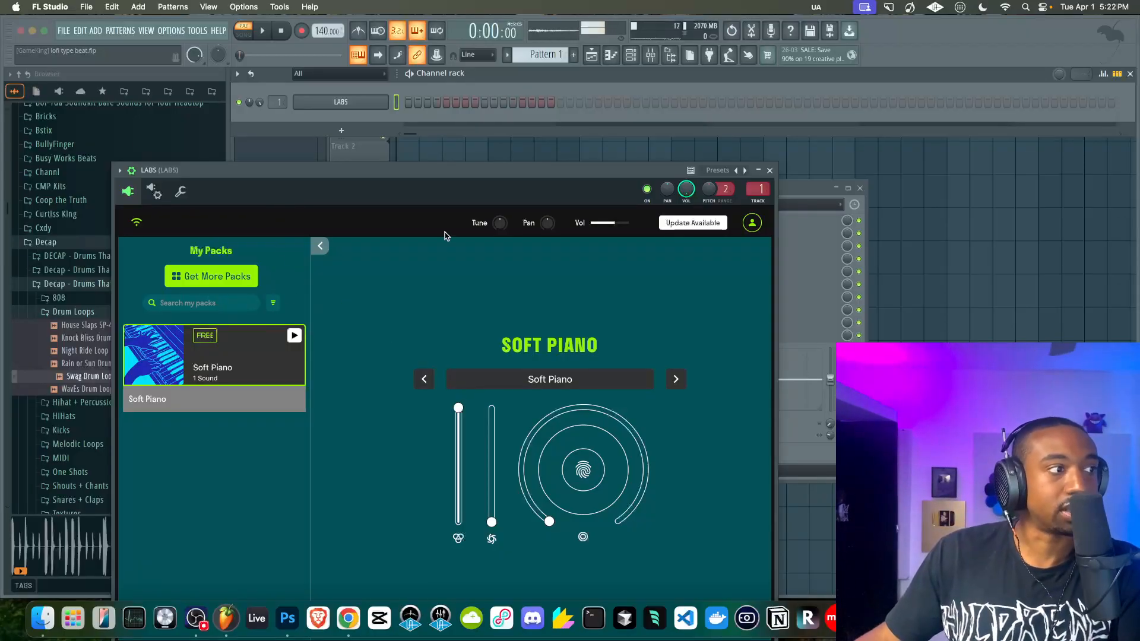
left_click_drag(453, 189, 429, 101)
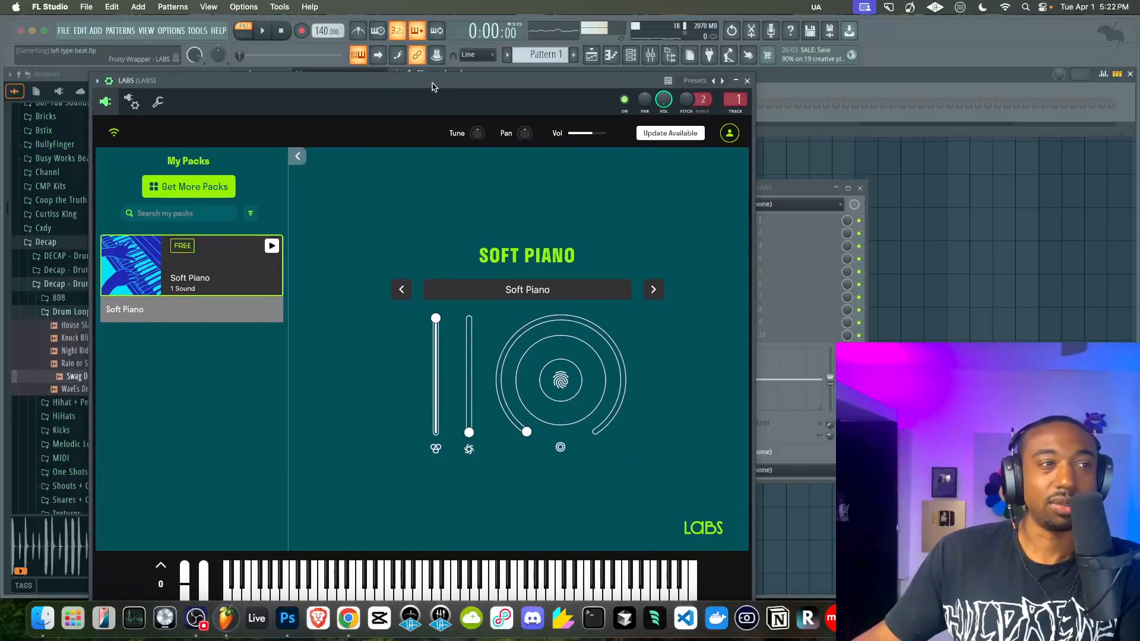
left_click(746, 81)
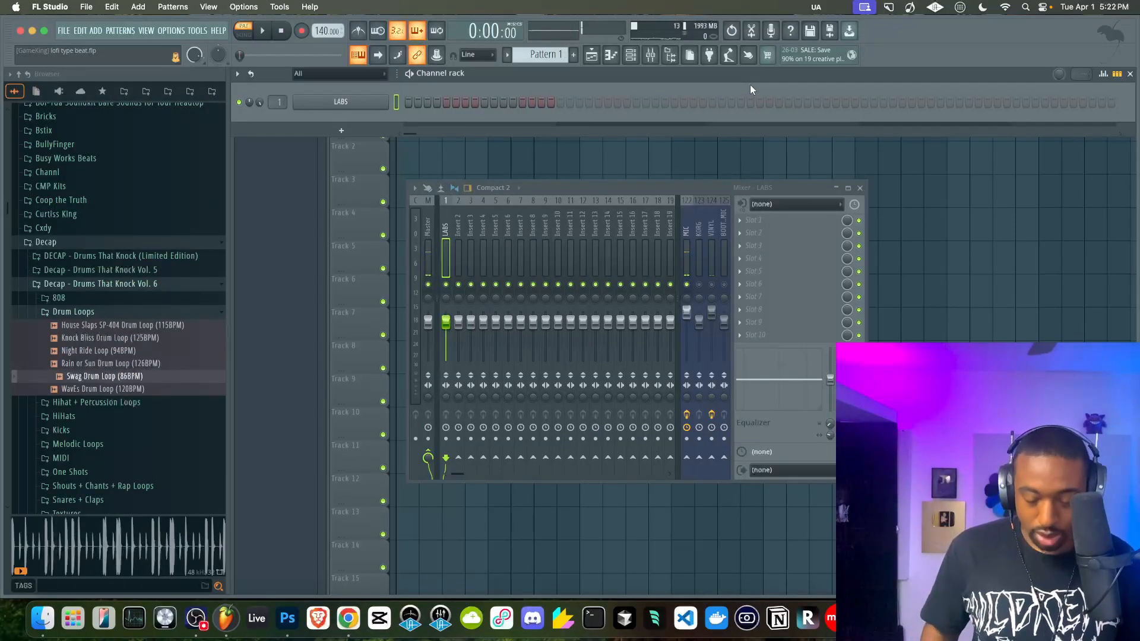
Show the LABS channel in the piano roll, with the control lane collapsed and the browser hidden for more room.
right_click(375, 102)
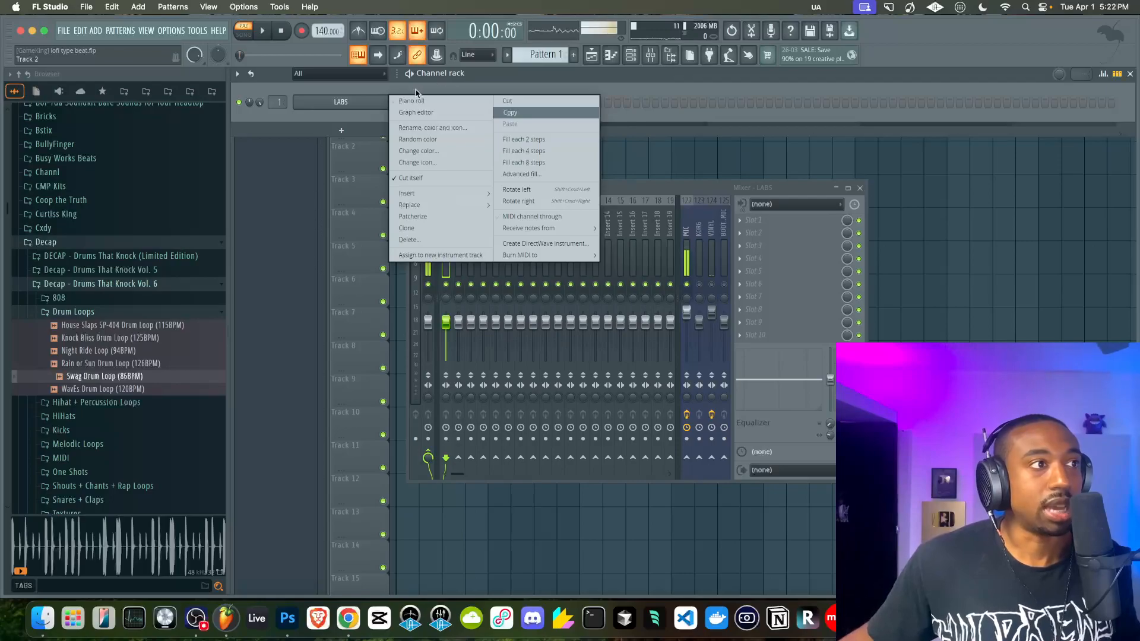
left_click(637, 65)
right_click(380, 102)
left_click(412, 101)
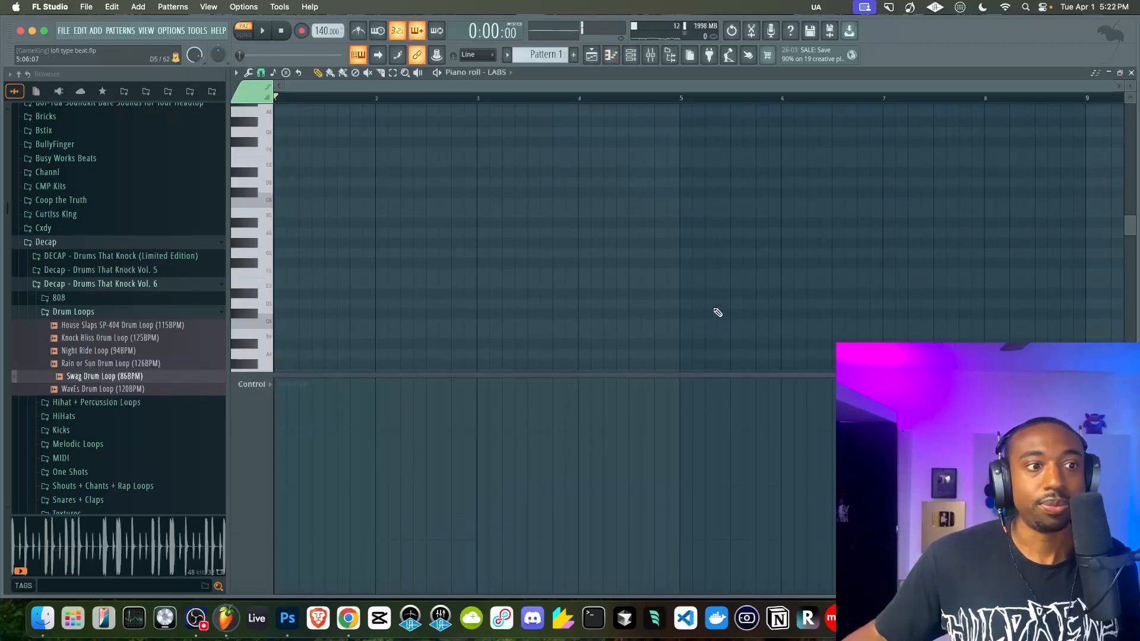
left_click_drag(671, 374, 670, 591)
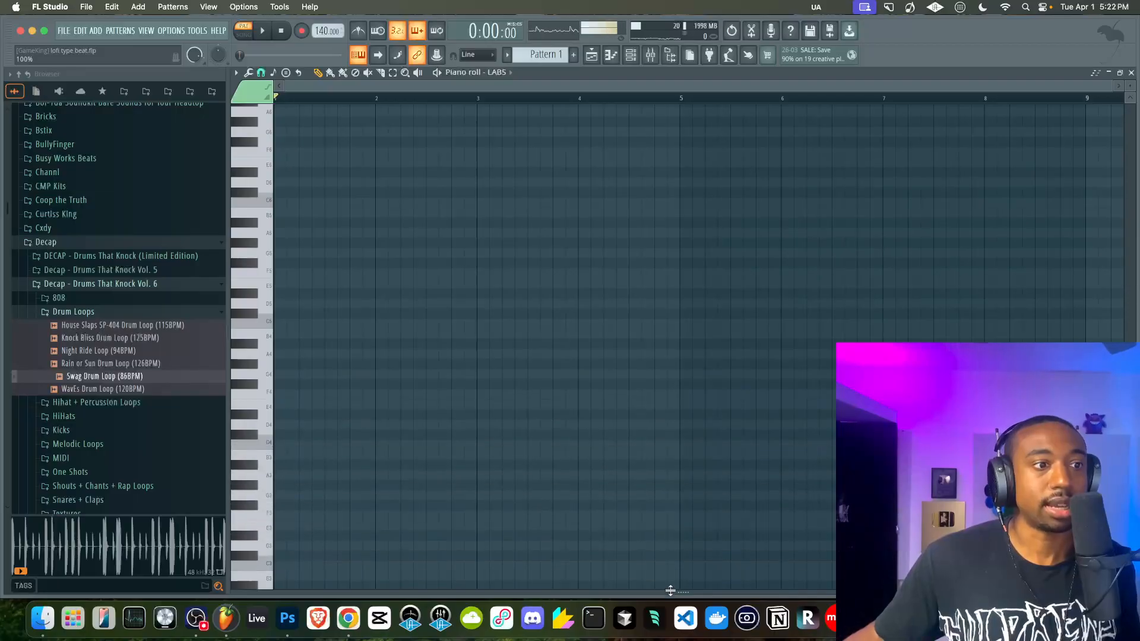
left_click(670, 55)
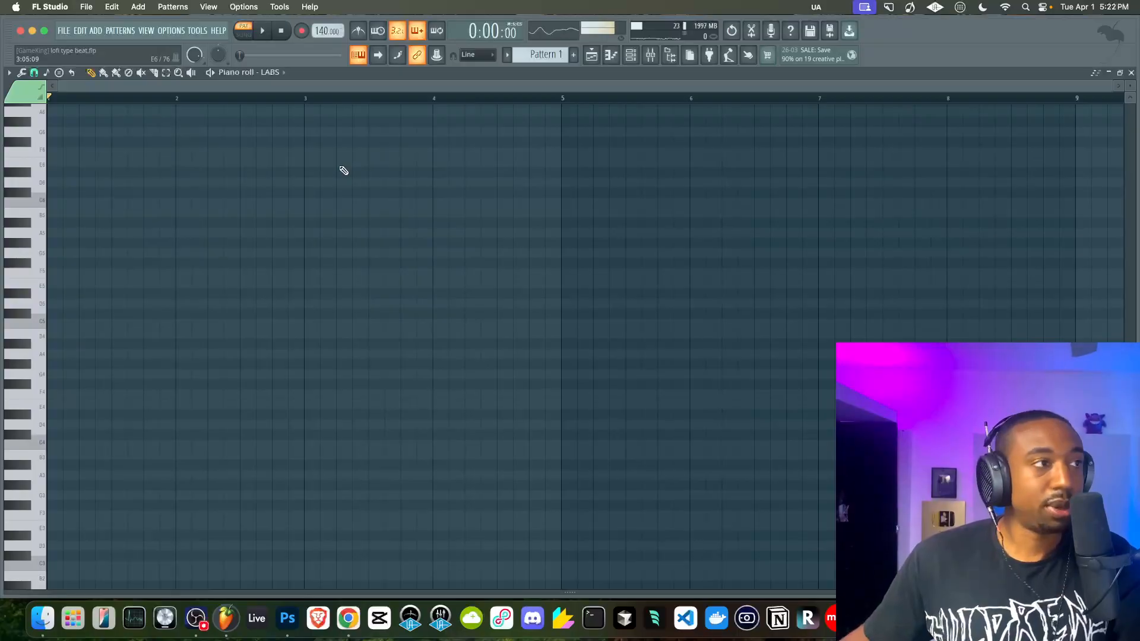
Draw a one-bar A#5 note at the start of bar 1 and add a copy seven semitones lower on D#5.
left_click_drag(25, 185, 112, 222)
left_click(51, 223)
key("super+a")
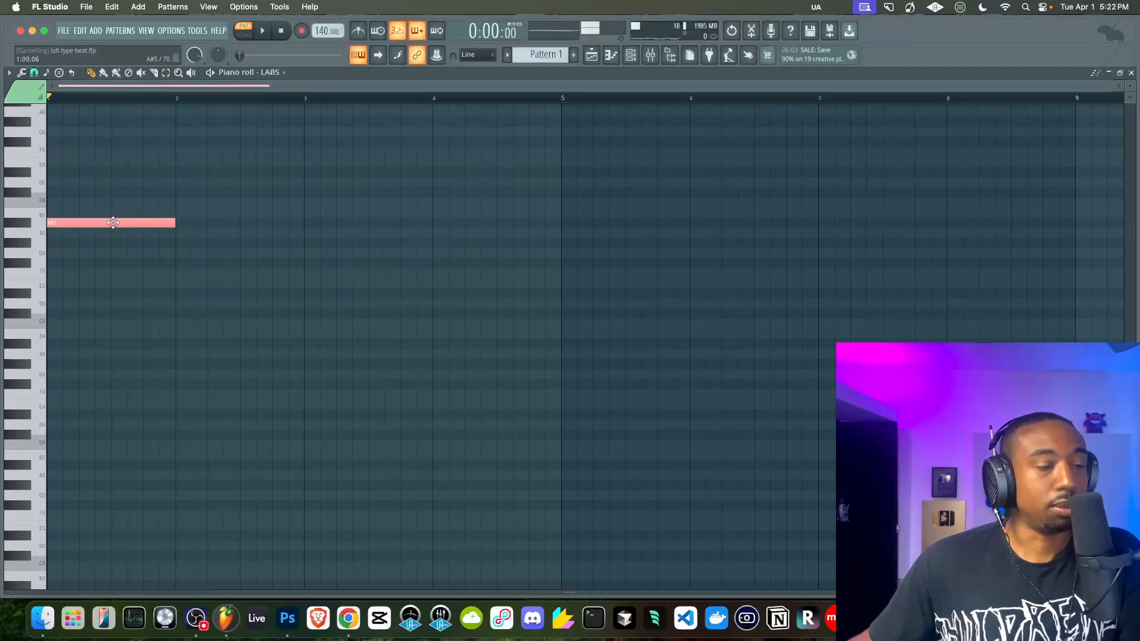
key("shift+Down")
key("shift+Down")
key("shift+Down")
key("shift+Down")
key("shift+Down")
key("shift+Down")
key("shift+Down")
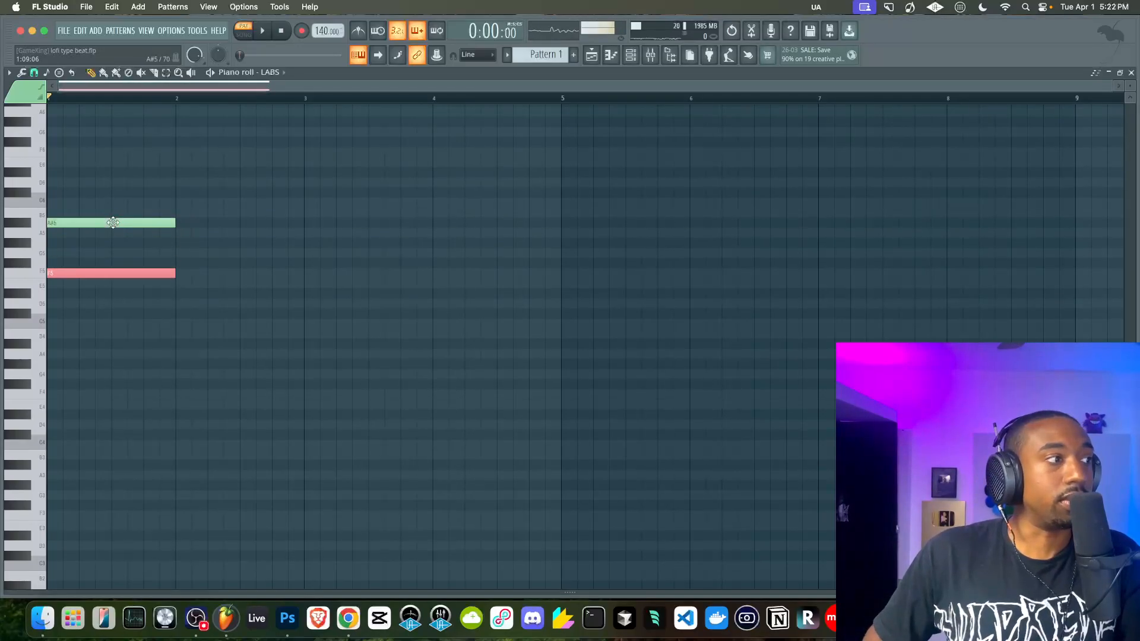
mouse_move(64, 293)
left_mouse_down()
mouse_move(113, 292)
mouse_move(66, 291)
left_mouse_up()
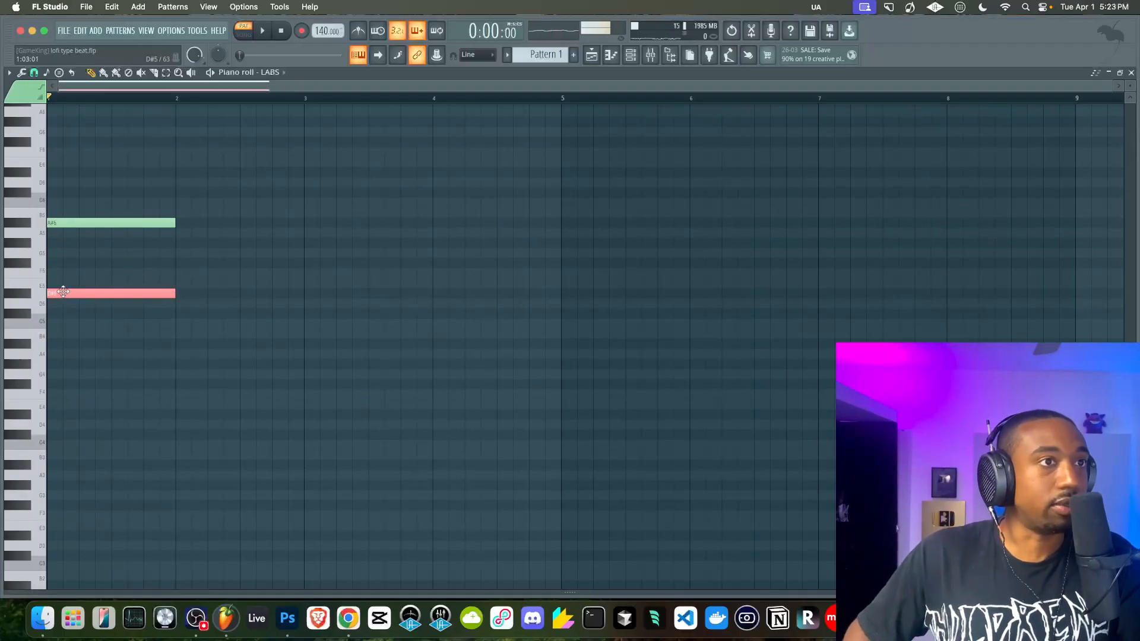
Add a copy of the D#5 note seven semitones lower on G#4 and play the three-note stack.
key("shift+Down")
key("shift+Down")
key("shift+Down")
key("shift+Down")
key("shift+Down")
key("shift+Down")
key("shift+Down")
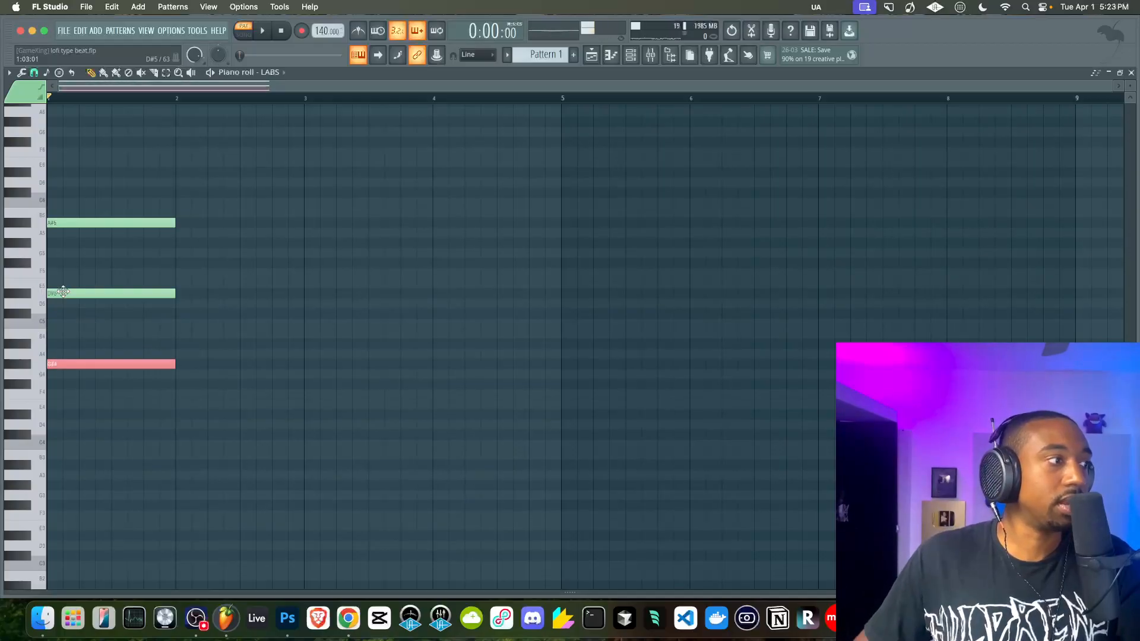
left_click_drag(97, 187, 98, 375)
left_click(305, 294, "super")
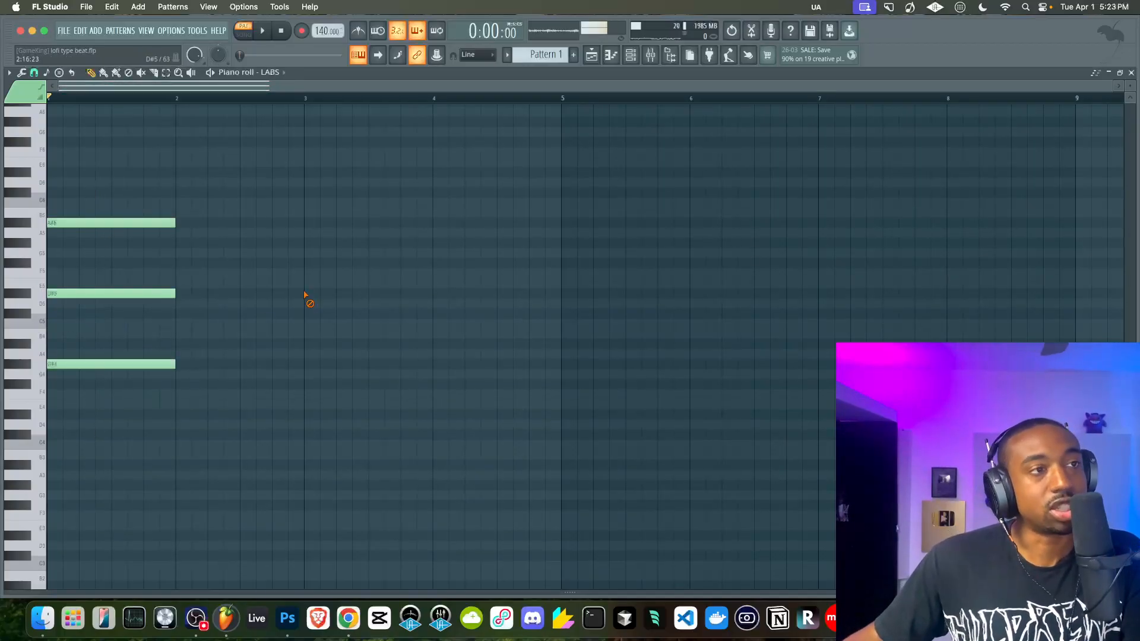
key("space")
key("space")
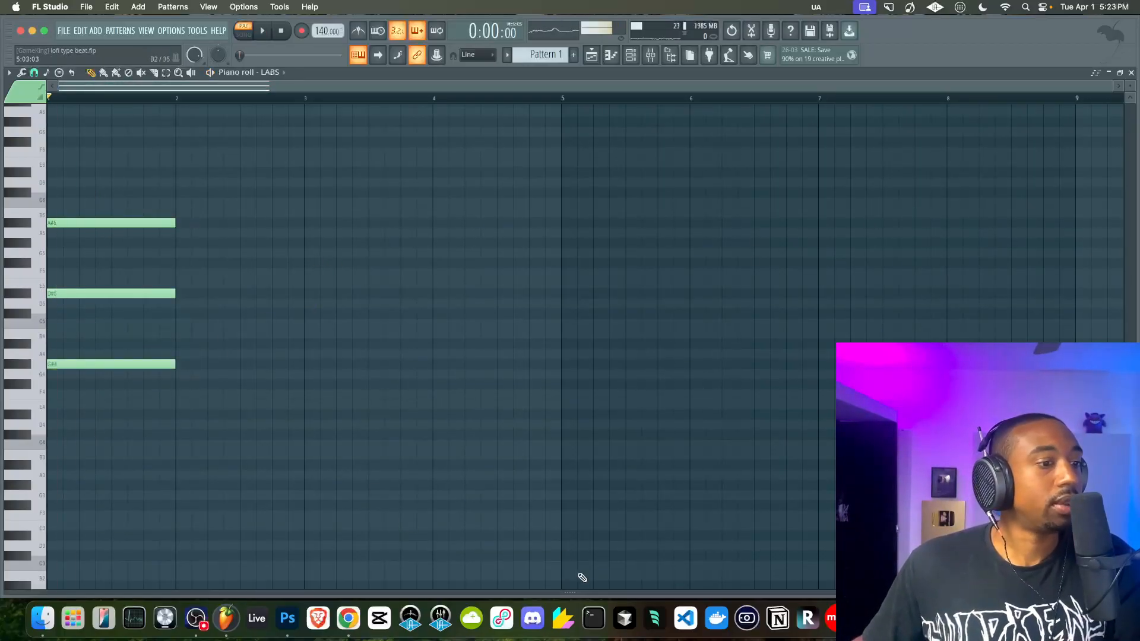
Expand the control lane, lower the velocity of the three stacked notes to about 39%, and play them.
left_click_drag(568, 590, 561, 421)
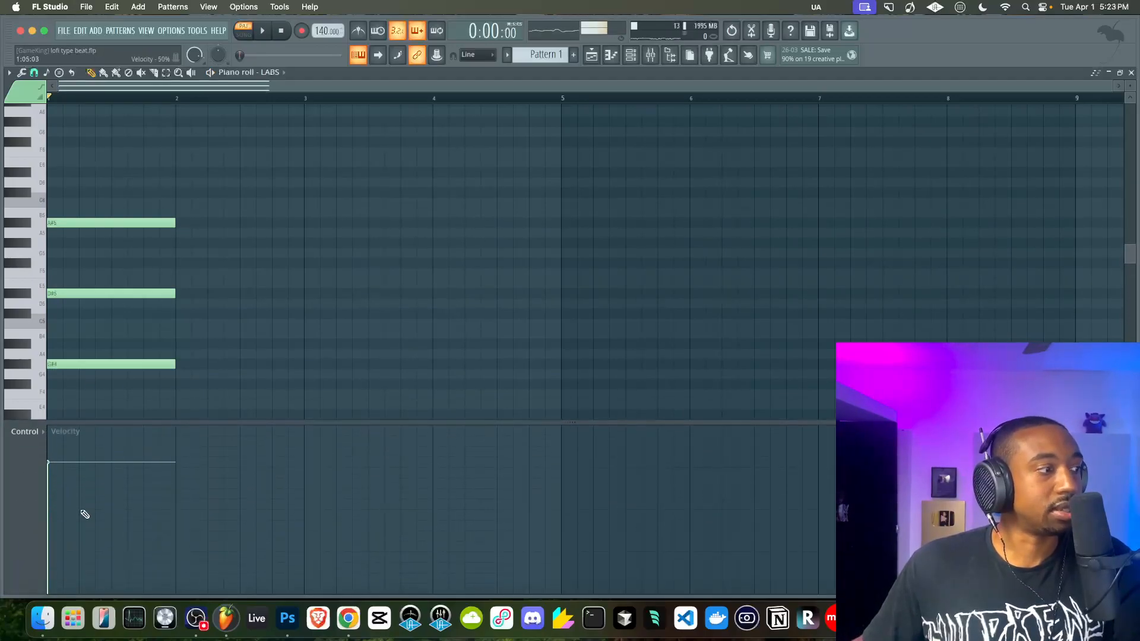
left_click(630, 55)
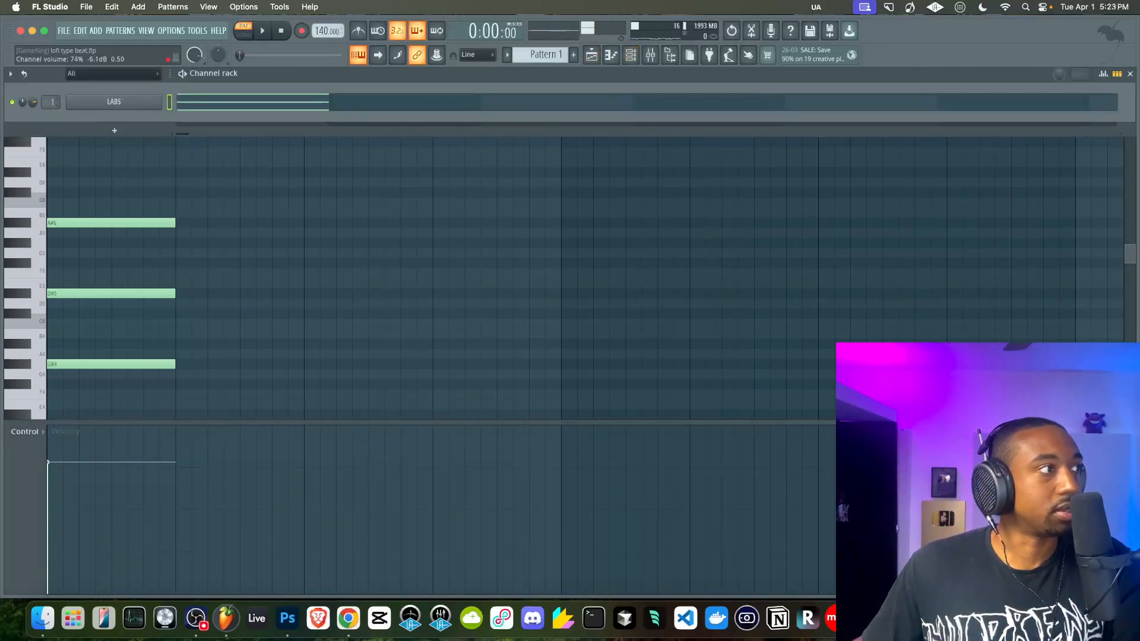
key("space")
right_click(153, 178)
key("space")
left_click_drag(124, 491, 40, 529)
key("space")
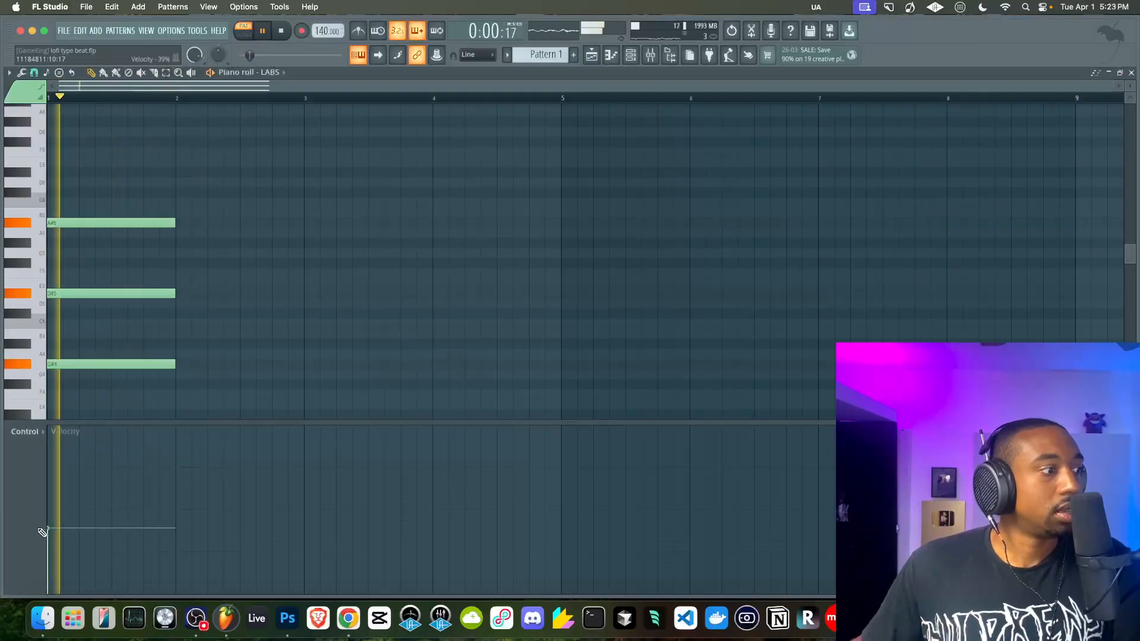
key("space")
Set the control lane to note velocity, play the pattern, and shrink the lane to enlarge the note grid.
left_click_drag(557, 420, 557, 409)
left_click(17, 420)
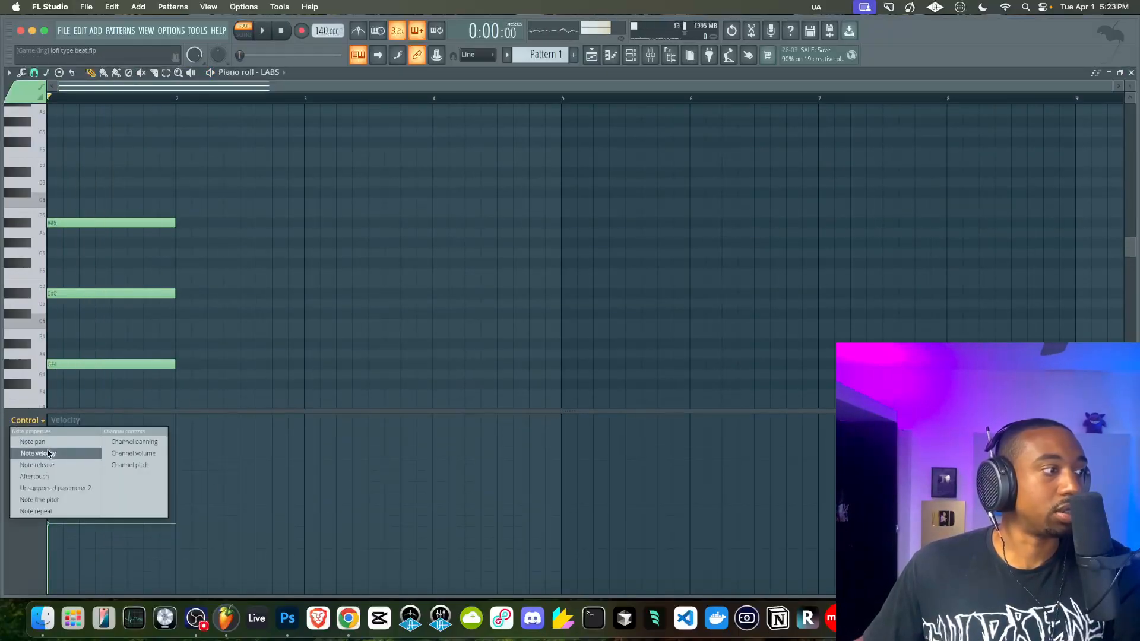
left_click(51, 453)
key("space")
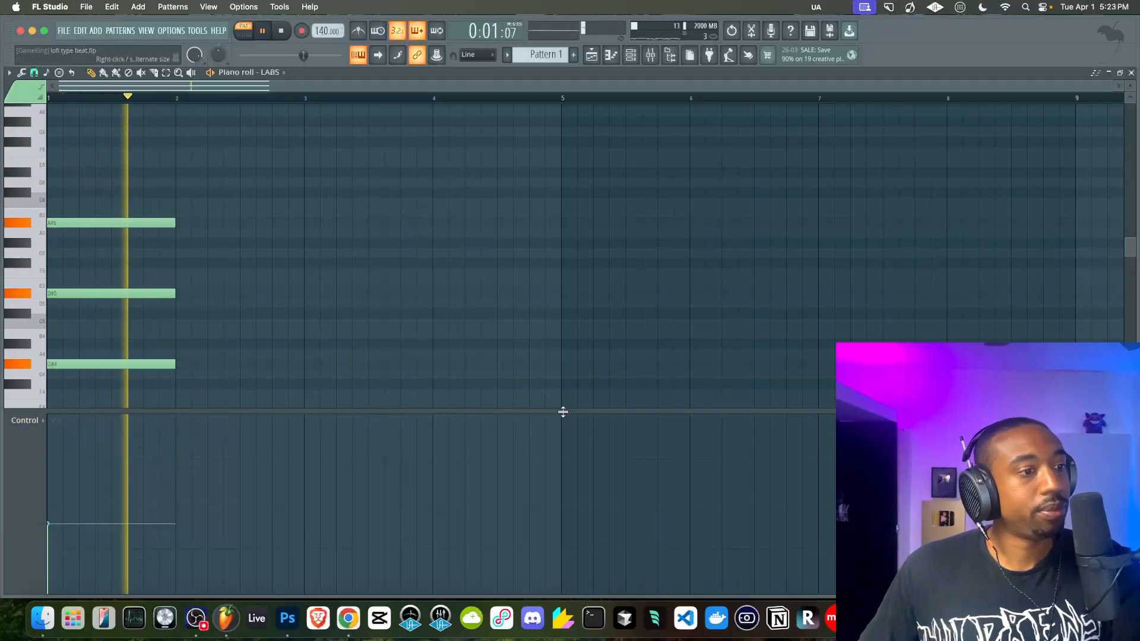
left_click_drag(562, 409, 562, 473)
key("space")
Add a one-bar B4 note above the G#4 note and raise it one semitone to C5.
left_click_drag(195, 389, 75, 204)
left_click(265, 205)
left_click_drag(232, 168, 83, 383)
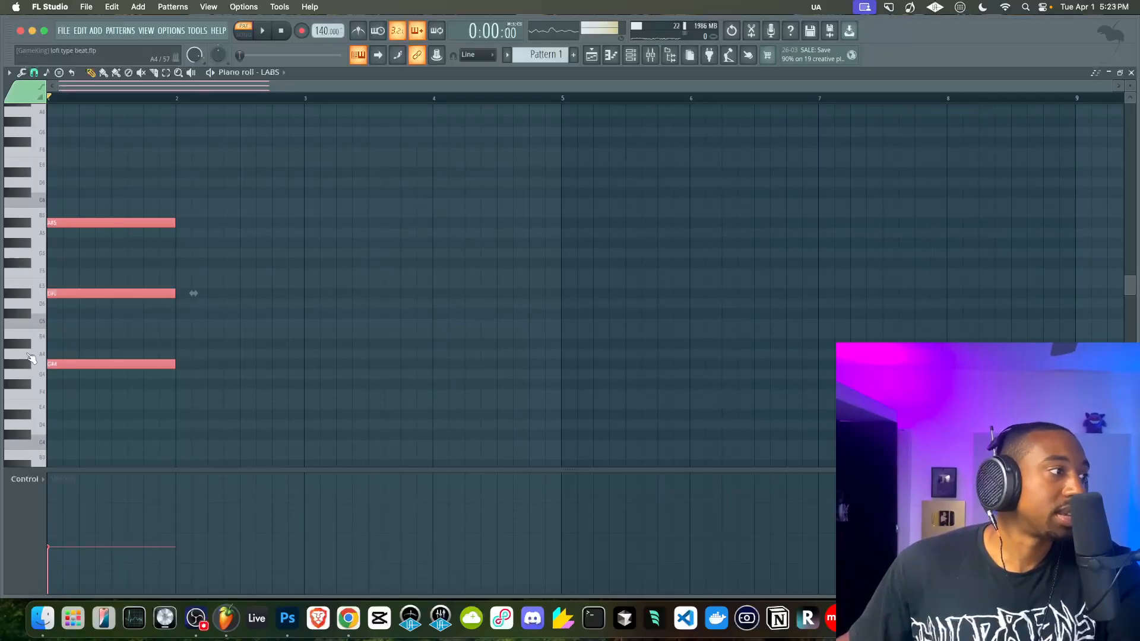
left_click_drag(66, 376, 54, 367)
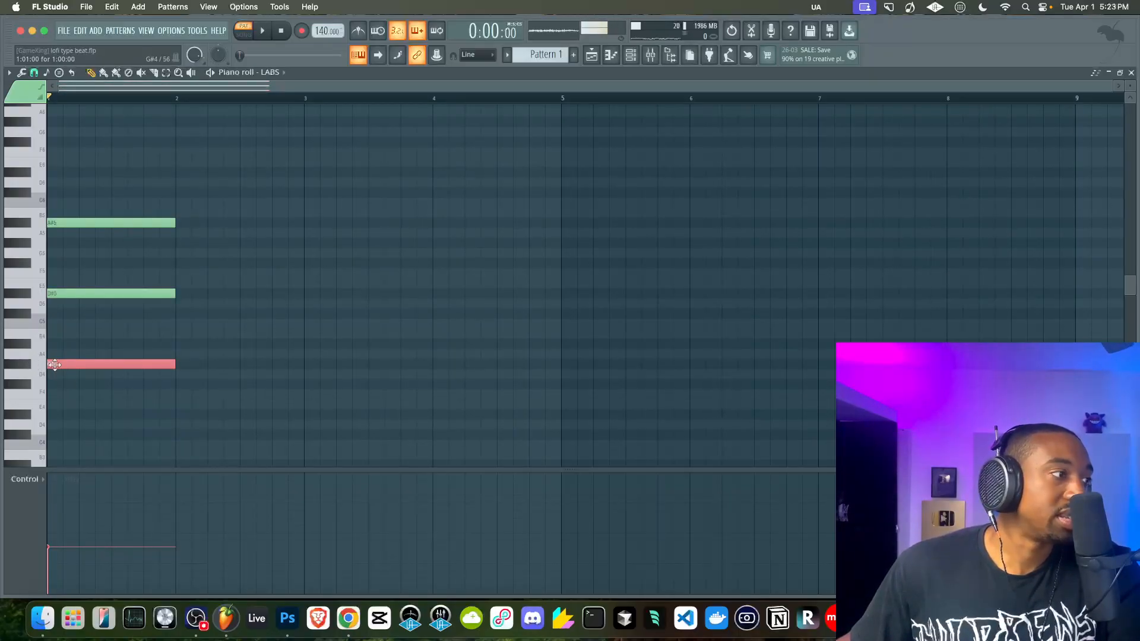
left_click(69, 334)
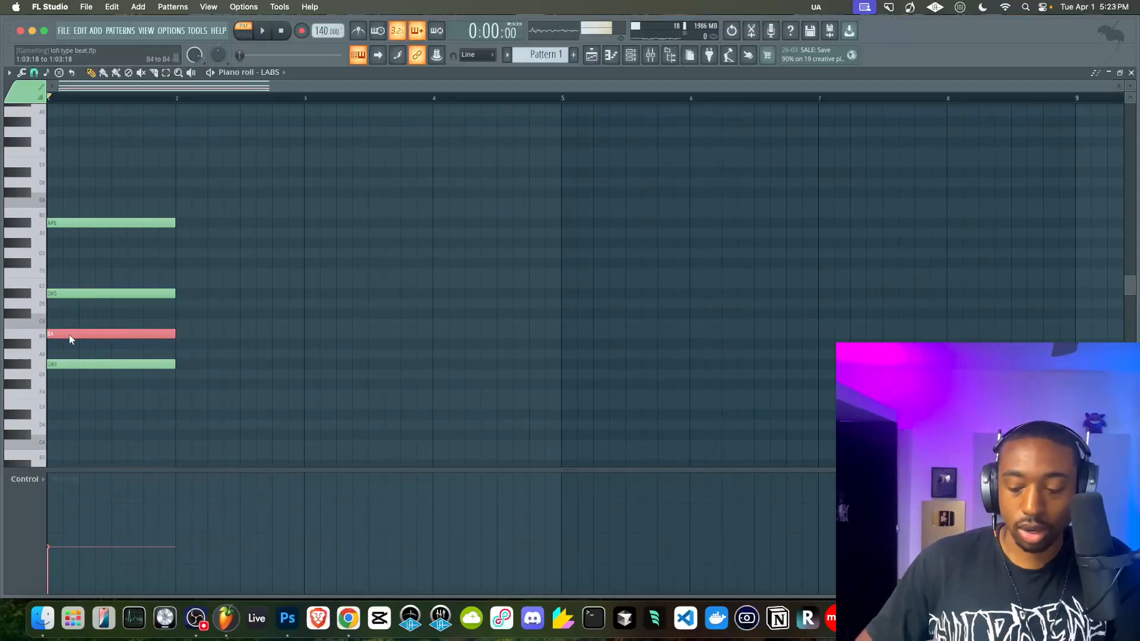
key("shift+Up")
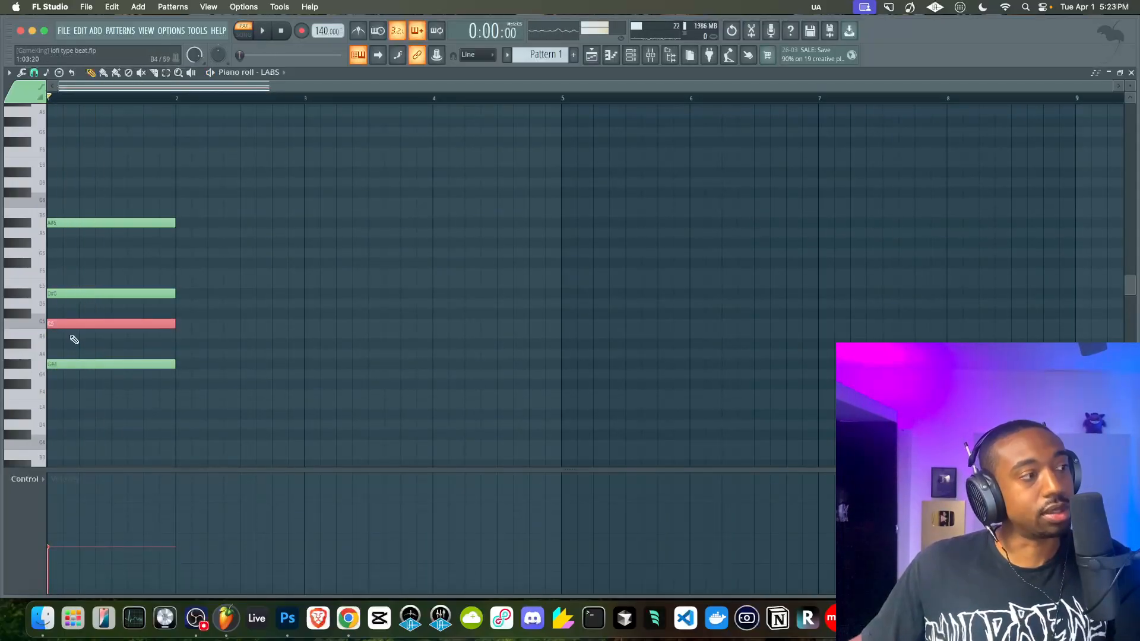
Play the chord and lower the C5 note one semitone to B4.
key("space")
key("space")
key("space")
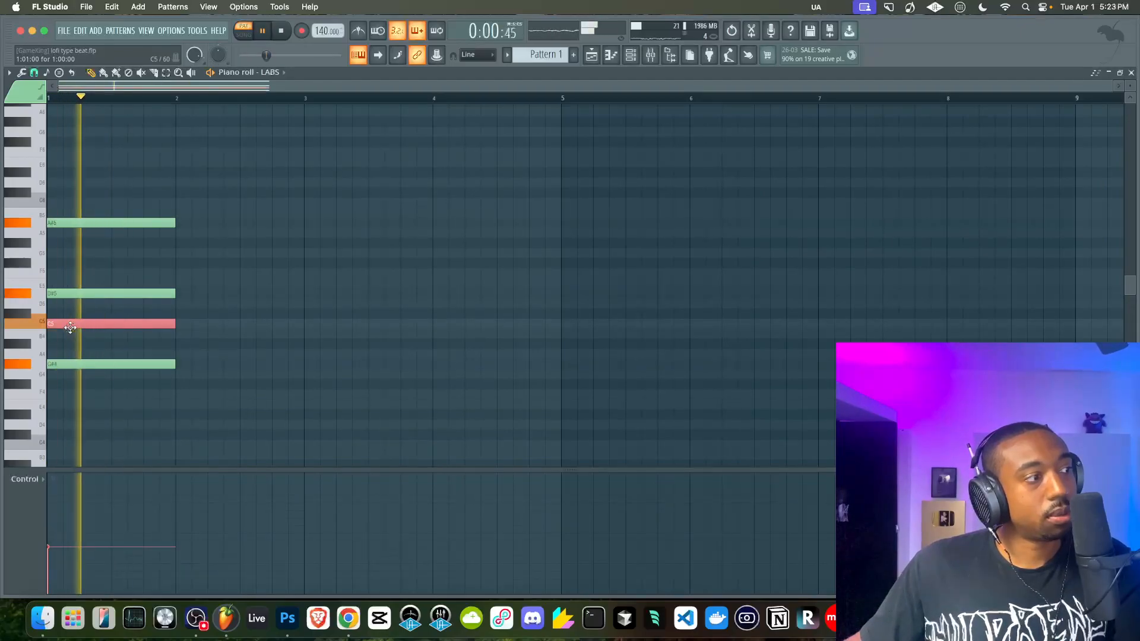
key("shift+Down")
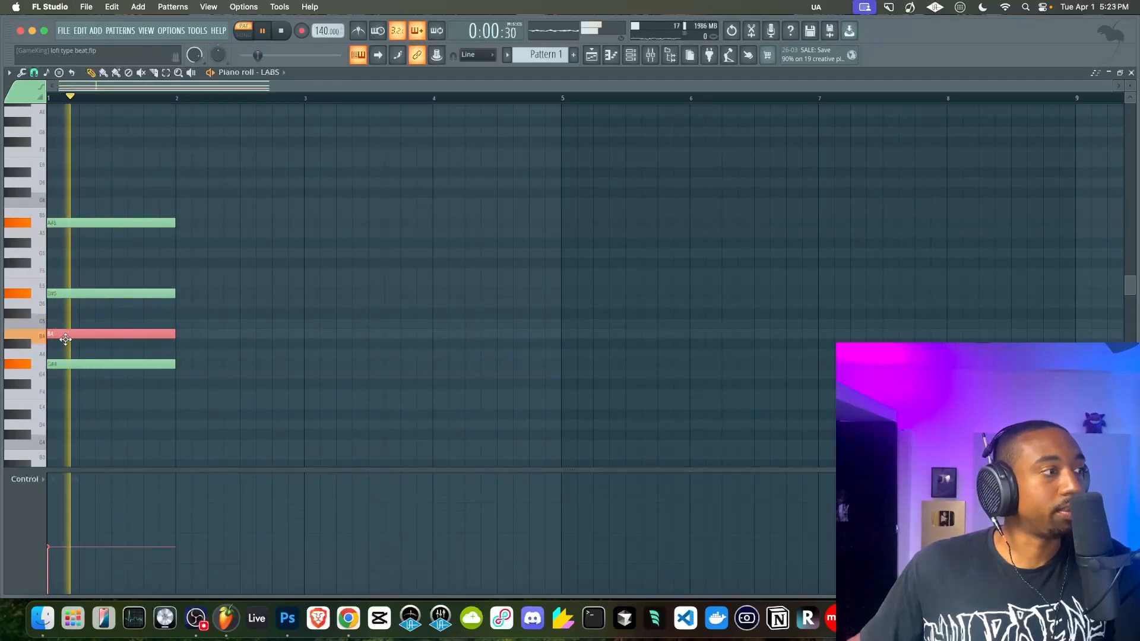
mouse_move(60, 331)
left_mouse_down()
mouse_move(103, 331)
mouse_move(58, 328)
left_mouse_up()
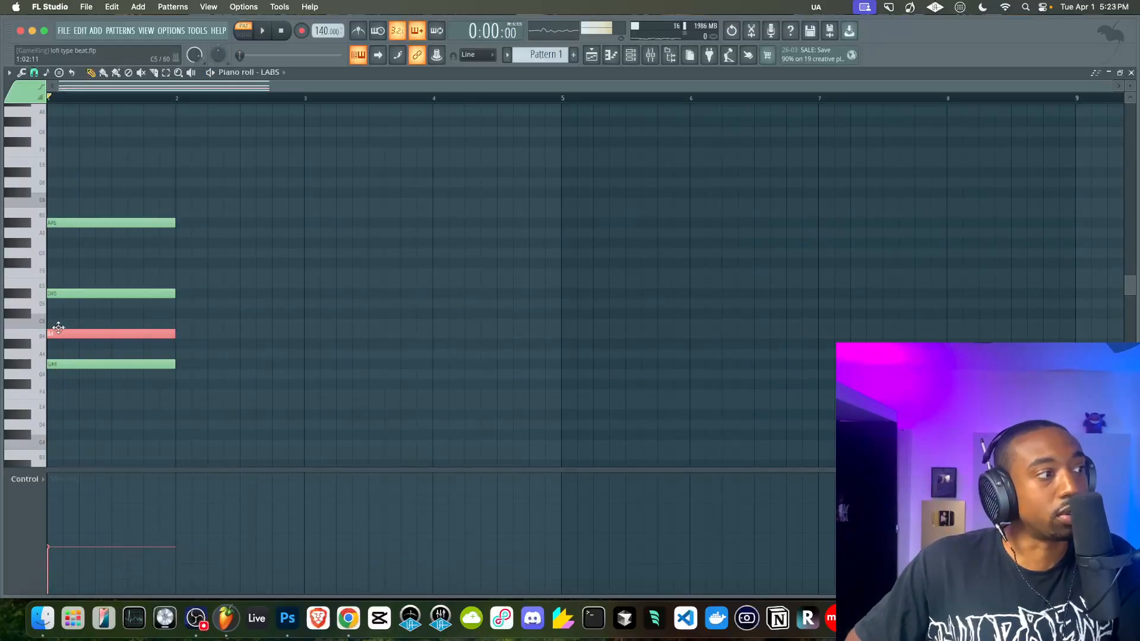
Add a copy of the B4 note seven semitones higher on F#5 and play the five-note chord.
key("shift+Up")
key("shift+Up")
key("shift+Up")
key("shift+Up")
key("shift+Up")
key("shift+Up")
key("shift+Up")
key("space")
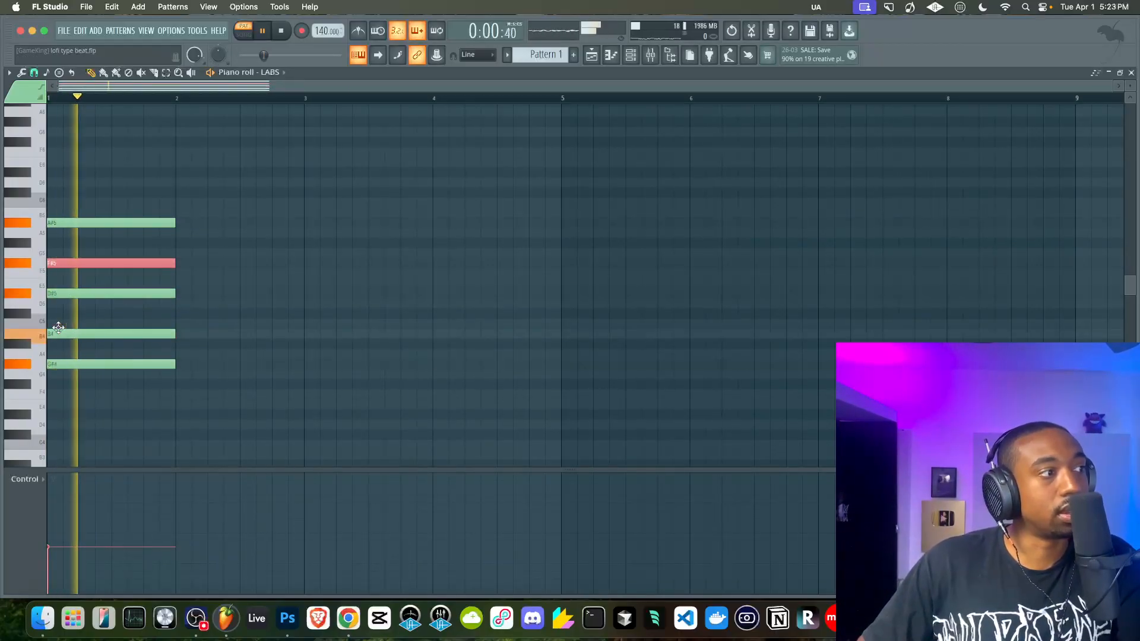
left_click(331, 298, "super")
key("space")
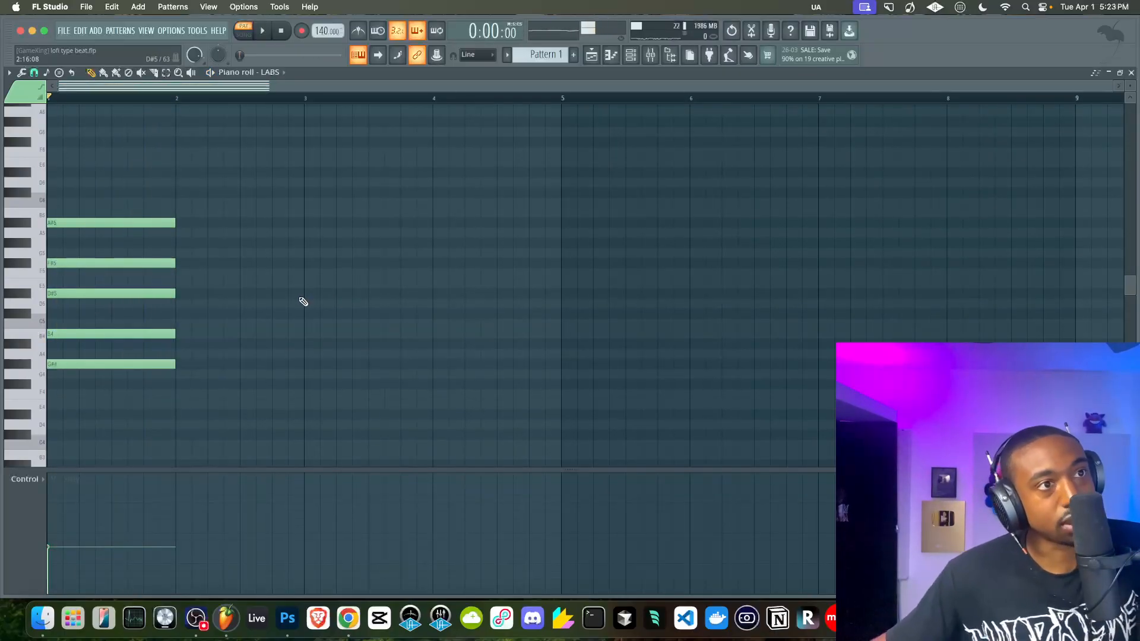
key("space")
key("space")
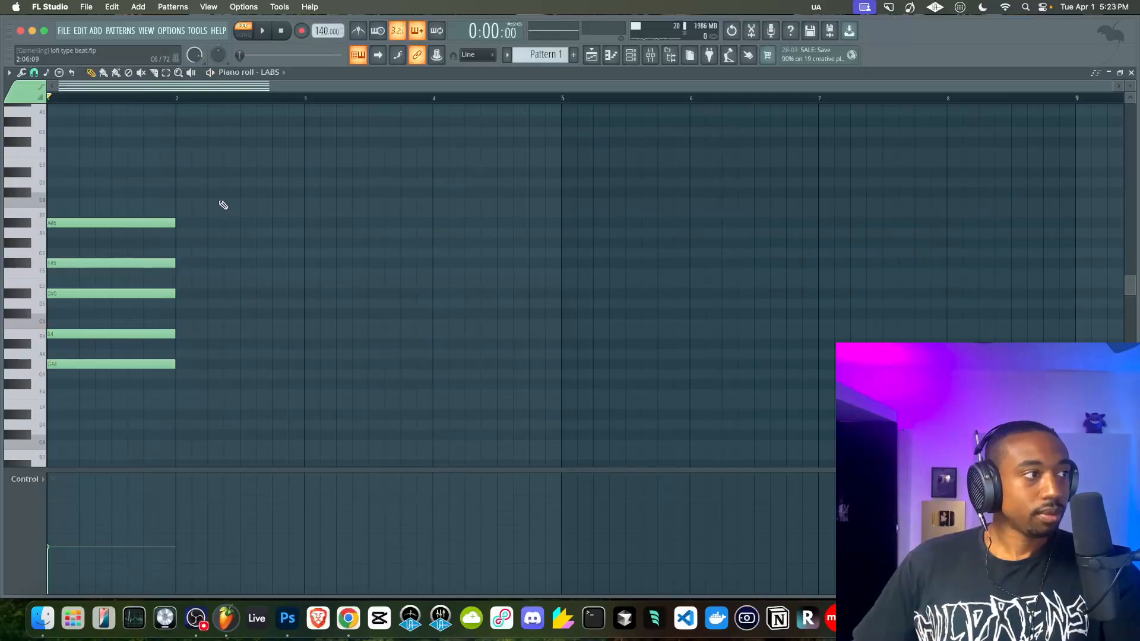
Select the whole chord and play it, cut all its notes, and undo the cut.
key("super+a")
key("space")
key("space")
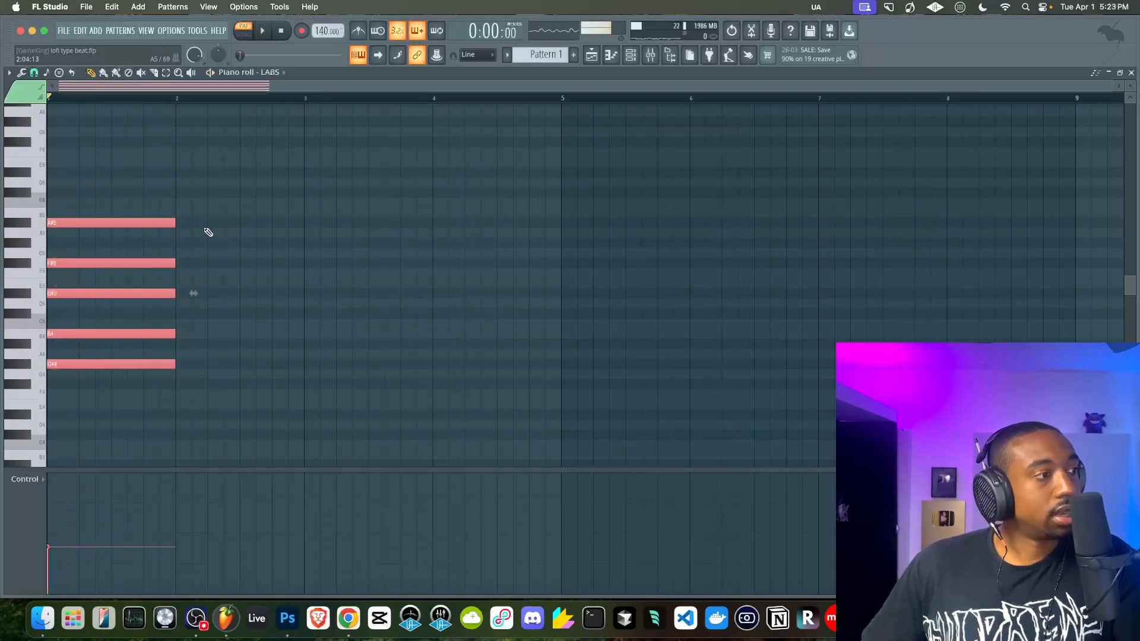
key("super+x")
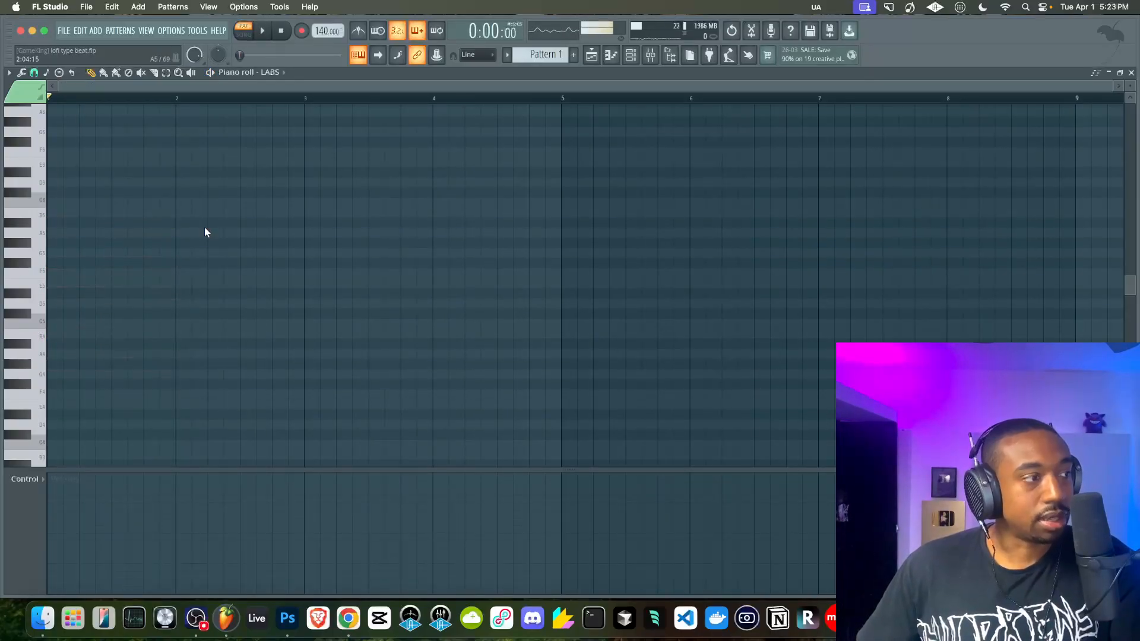
key("super+z")
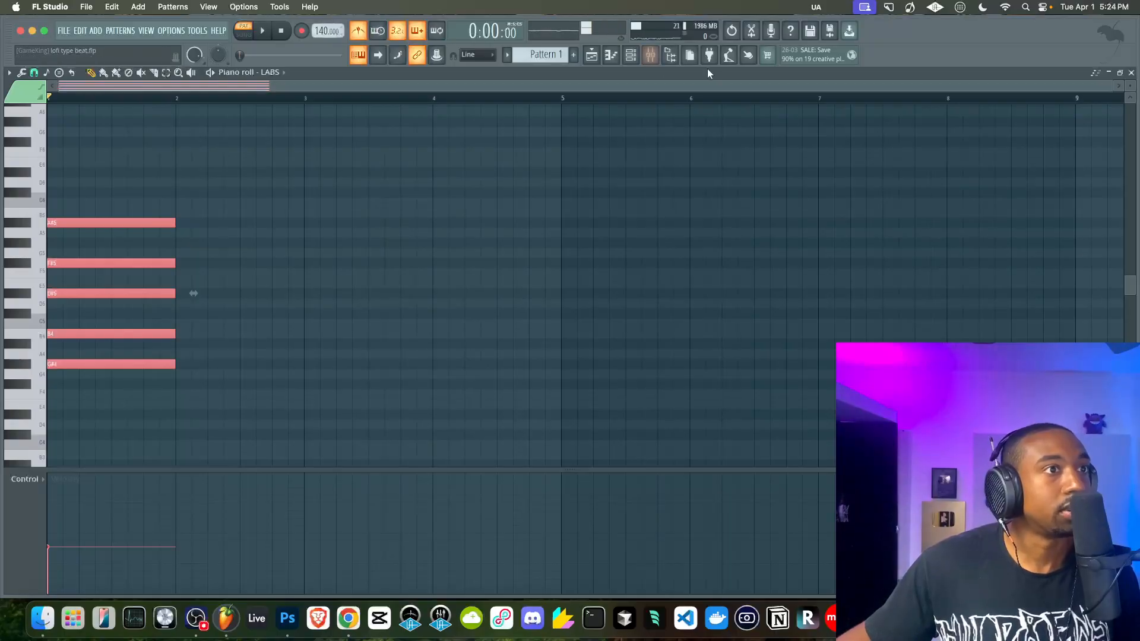
Delete all five chord notes from bar 1 of the LABS piano roll.
right_click(168, 222)
right_click(165, 263)
right_click(161, 294)
right_click(155, 334)
right_click(125, 364)
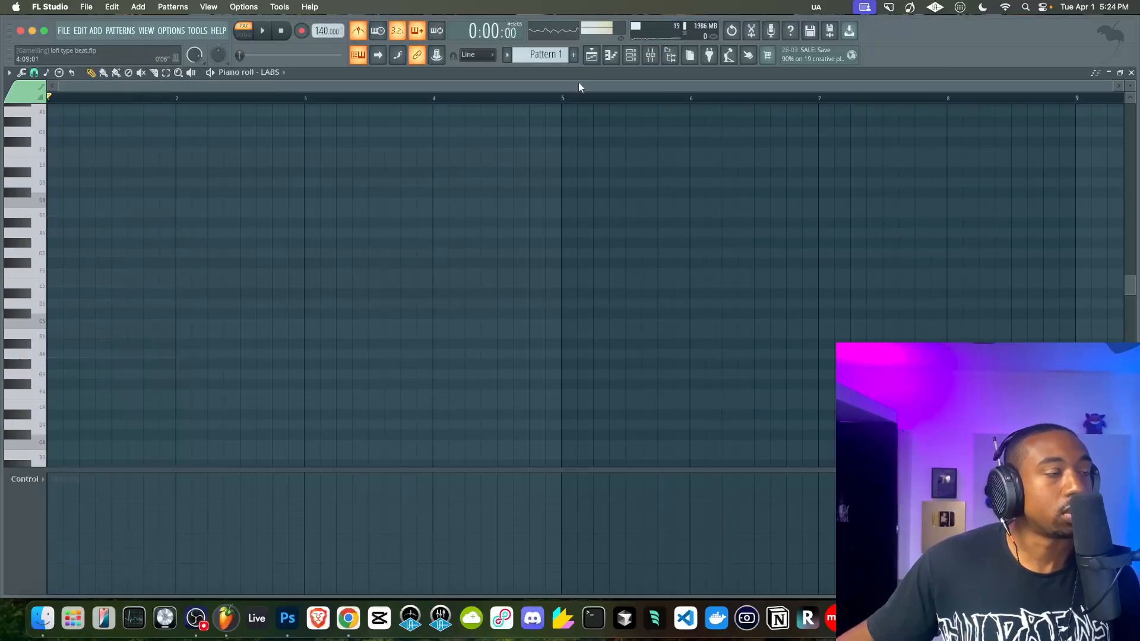
Bring back the browser and switch from the piano roll to the empty playlist.
left_click(593, 55)
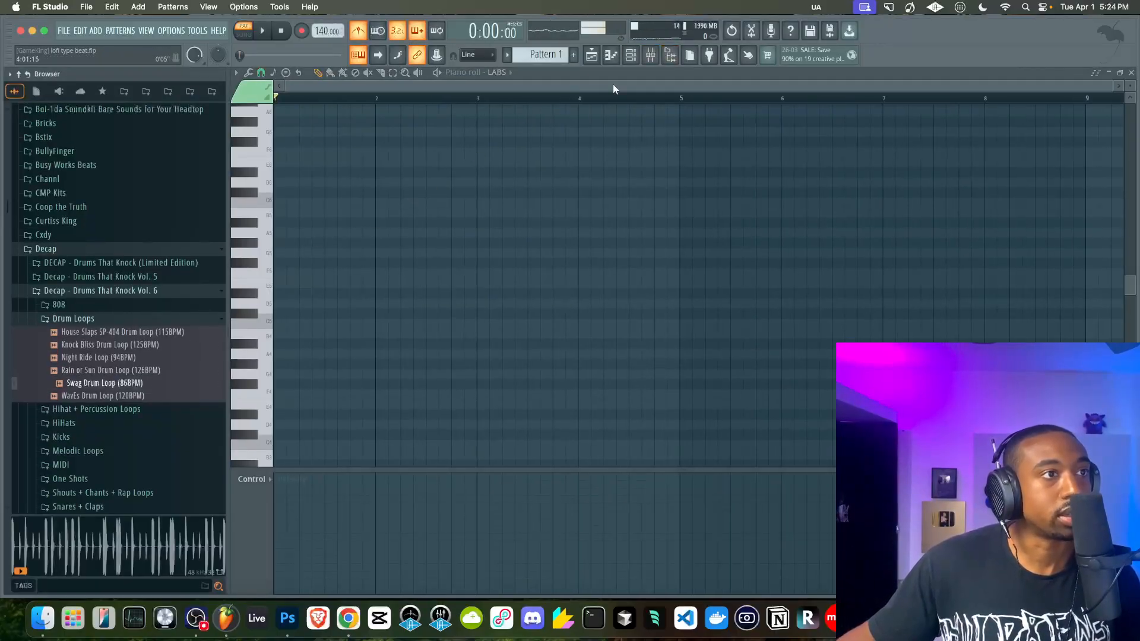
left_click(607, 56)
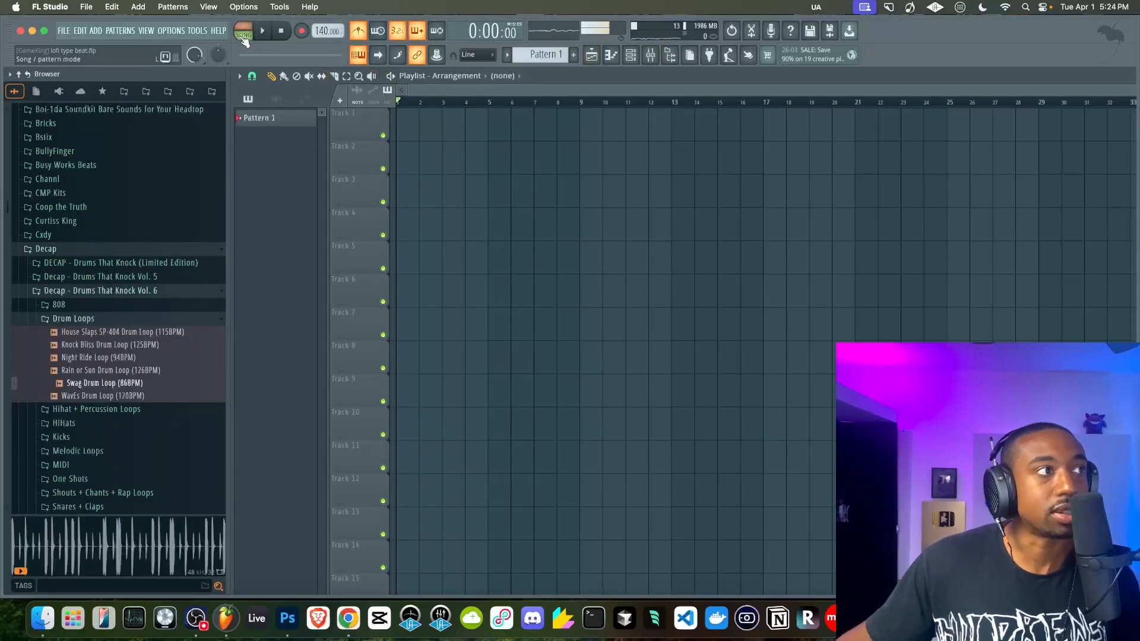
Set the tempo to 86 BPM and place Swag Drum Loop (86BPM) at bar 1 of Track 1 with about -11 dB clip gain.
left_click_drag(319, 30, 320, 42)
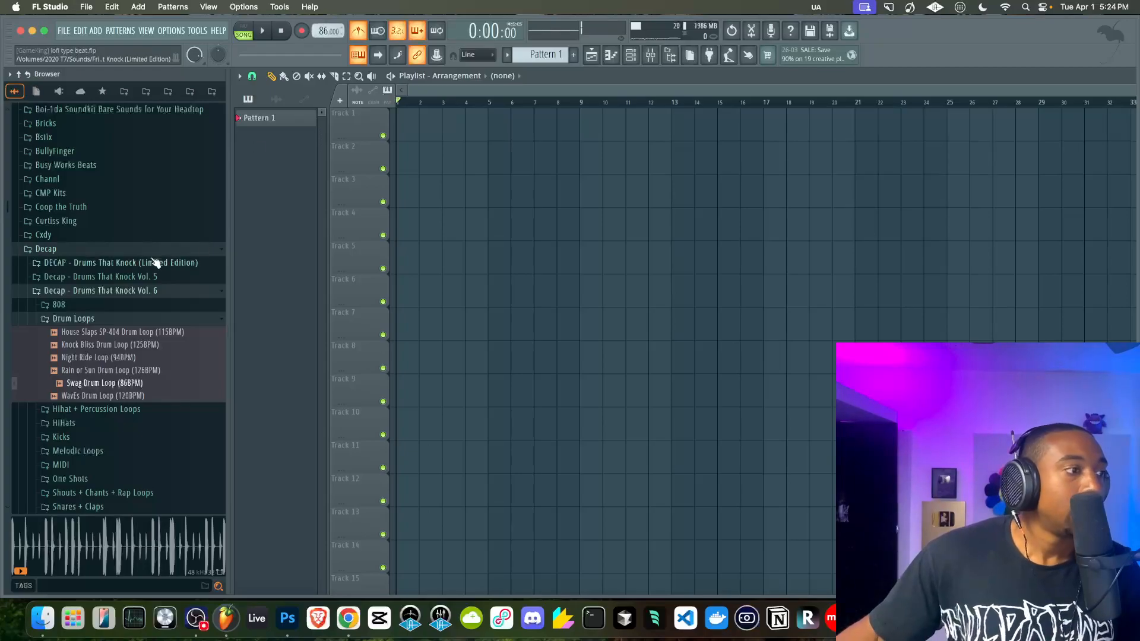
left_click_drag(95, 384, 399, 121)
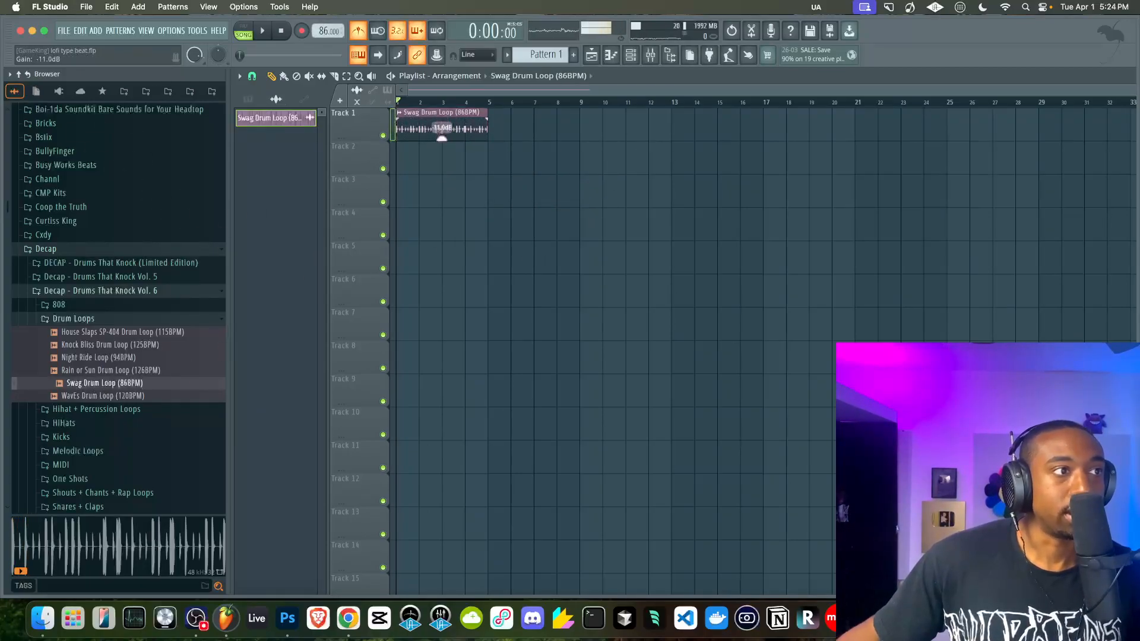
key("space")
Duplicate the Swag Drum Loop clip along Track 1 so four back-to-back copies fill bars 1 to 16.
left_click_drag(464, 149, 458, 109)
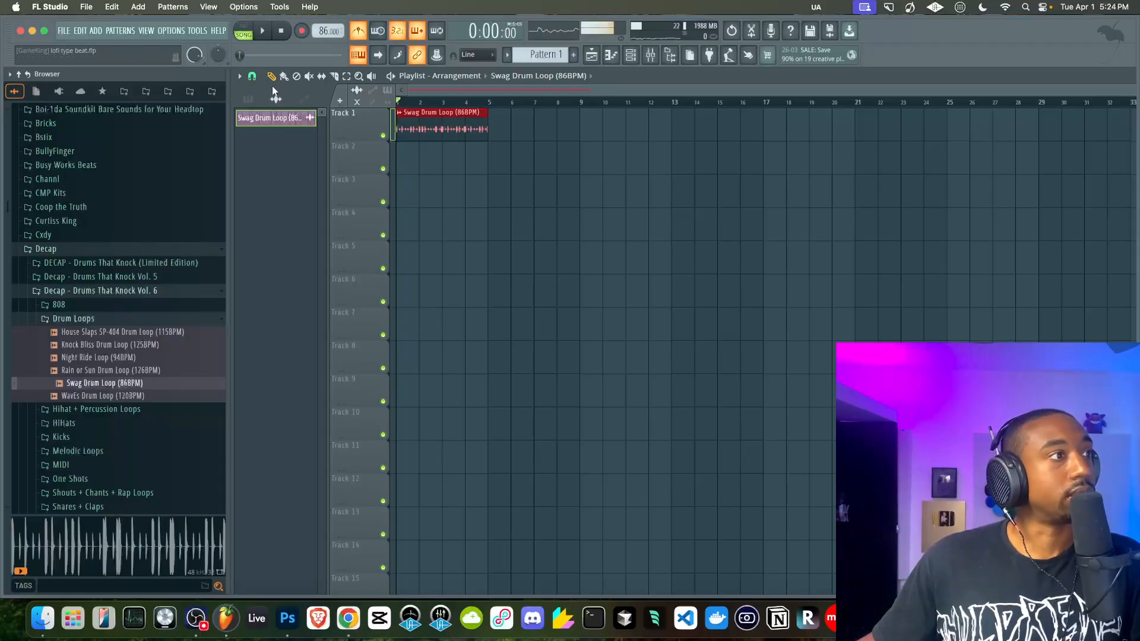
left_click_drag(504, 148, 512, 125)
left_click_drag(568, 191, 604, 114)
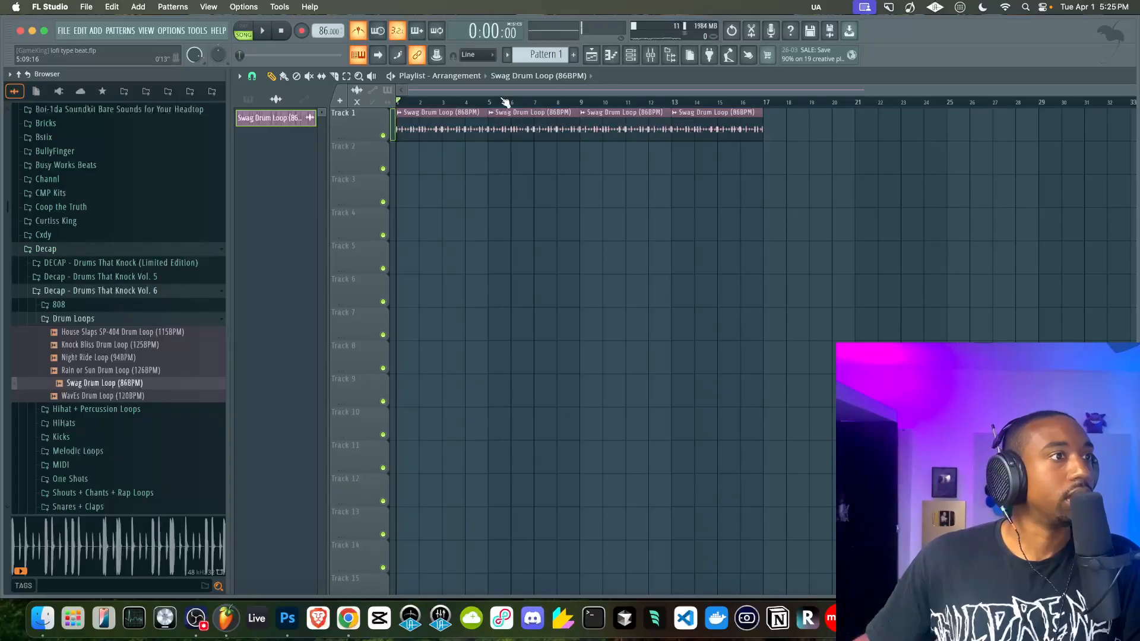
Route the Swag Drum Loop channel to mixer track 2, and save the project with the LABS channel selected.
key("F6")
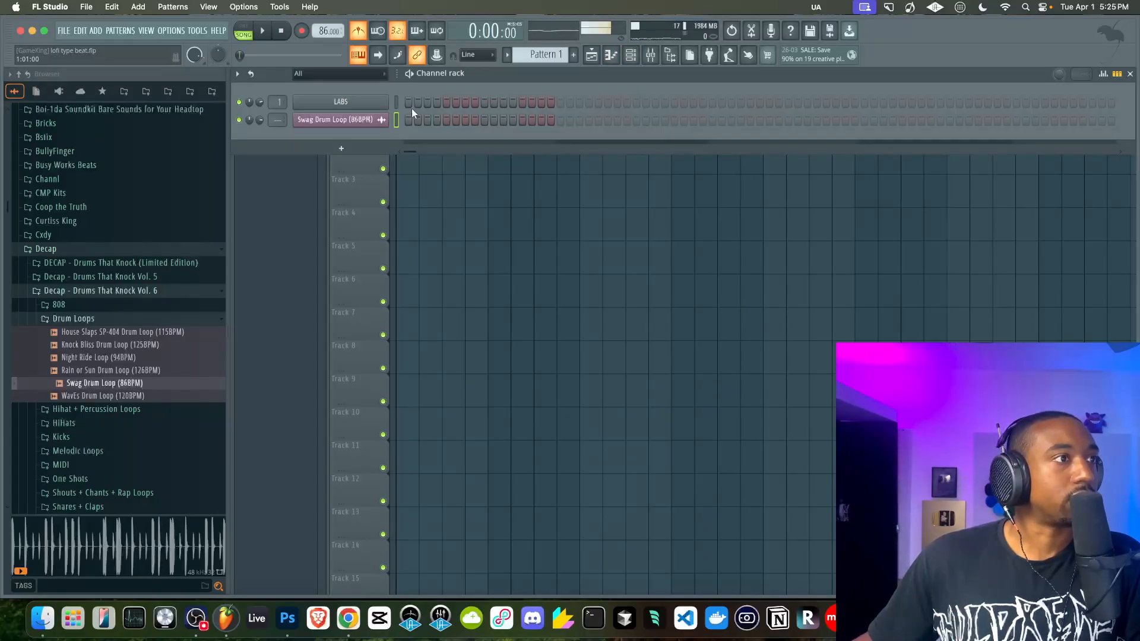
key("ctrl+l")
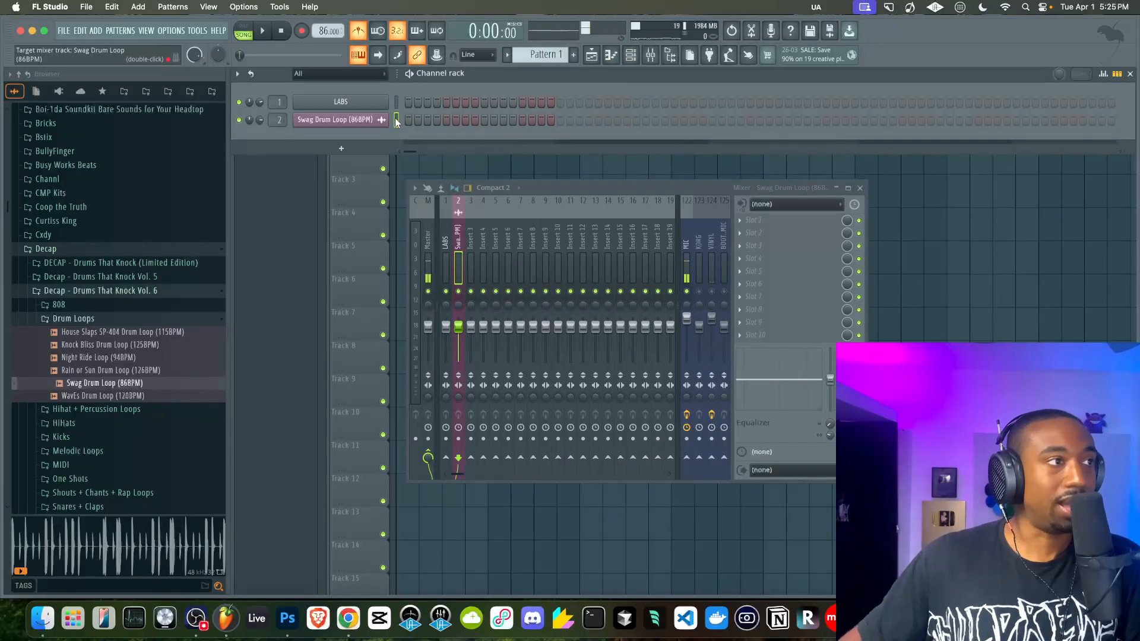
key("ctrl+s")
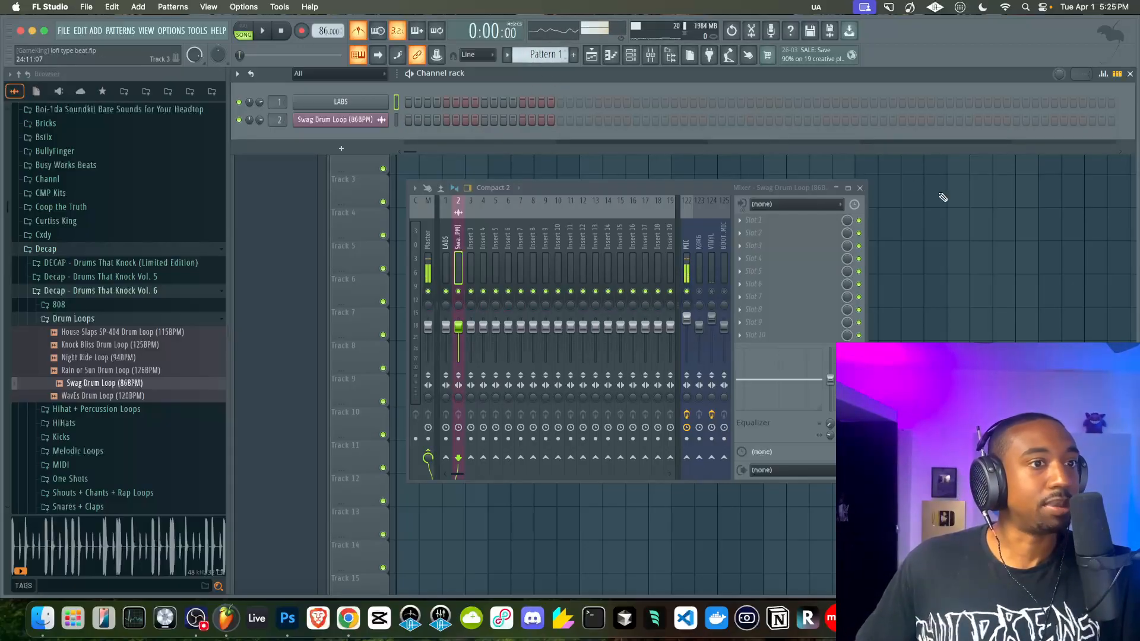
key("F5")
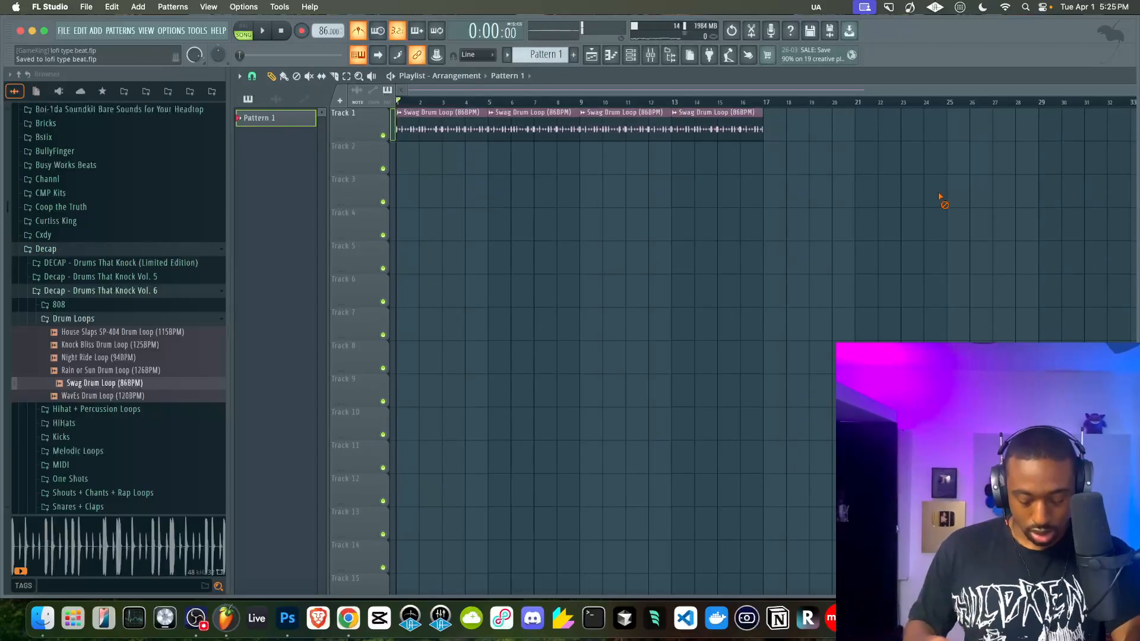
Rehearse over the drum loop and record eight bars of LABS chords into Pattern 1 on Track 2.
key("space")
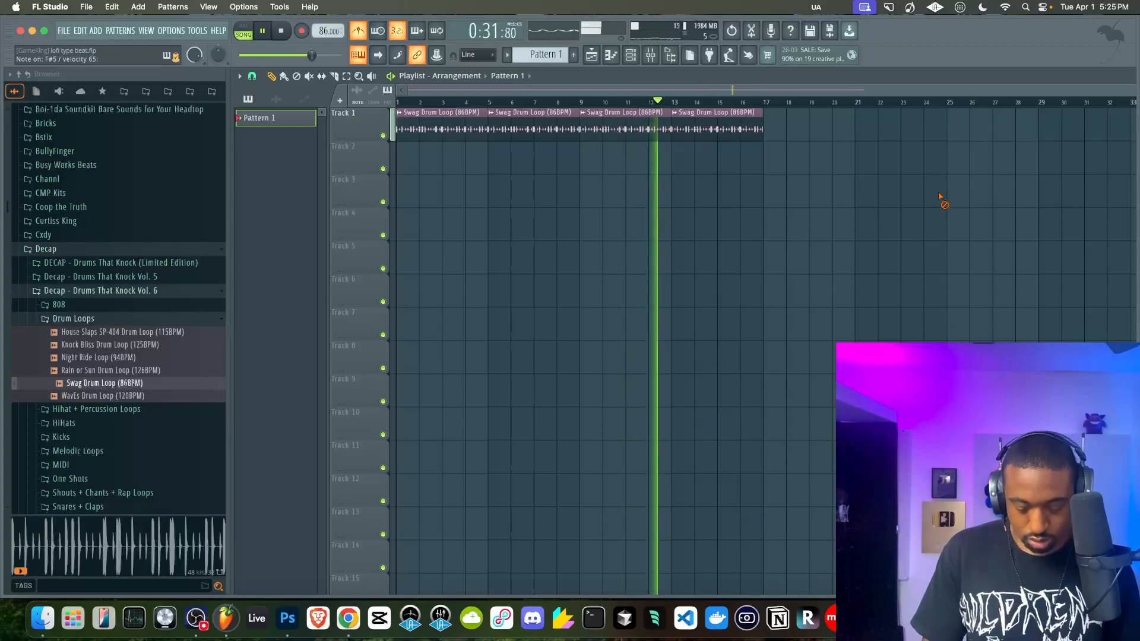
left_click(281, 33)
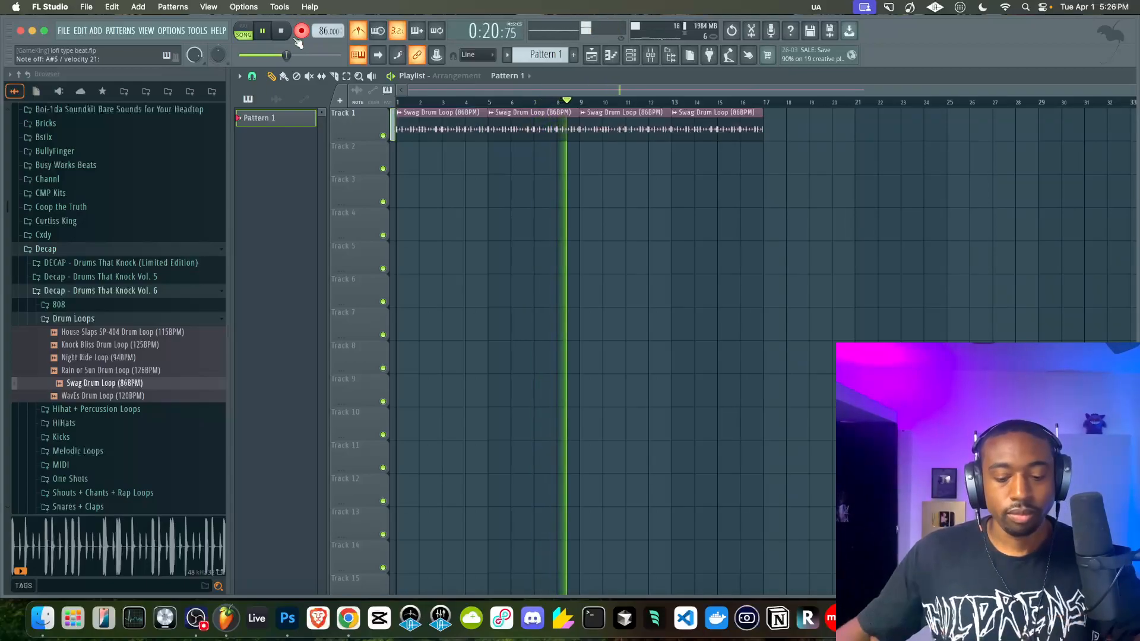
key("space")
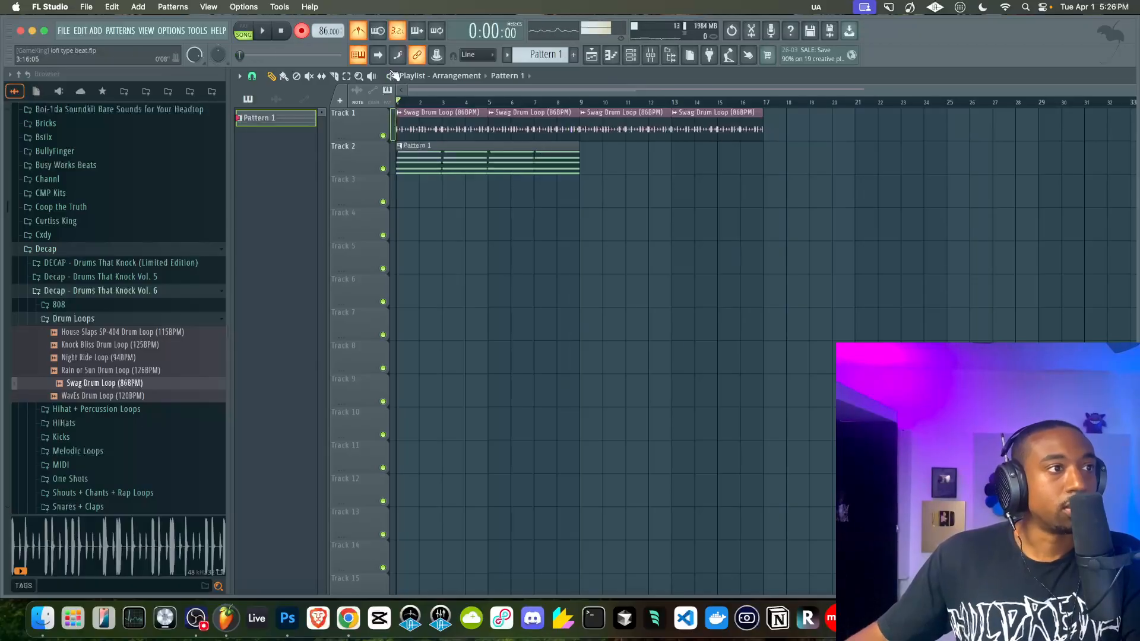
Open Pattern 1's recorded LABS chords in the piano roll and save the project.
double_click(560, 160)
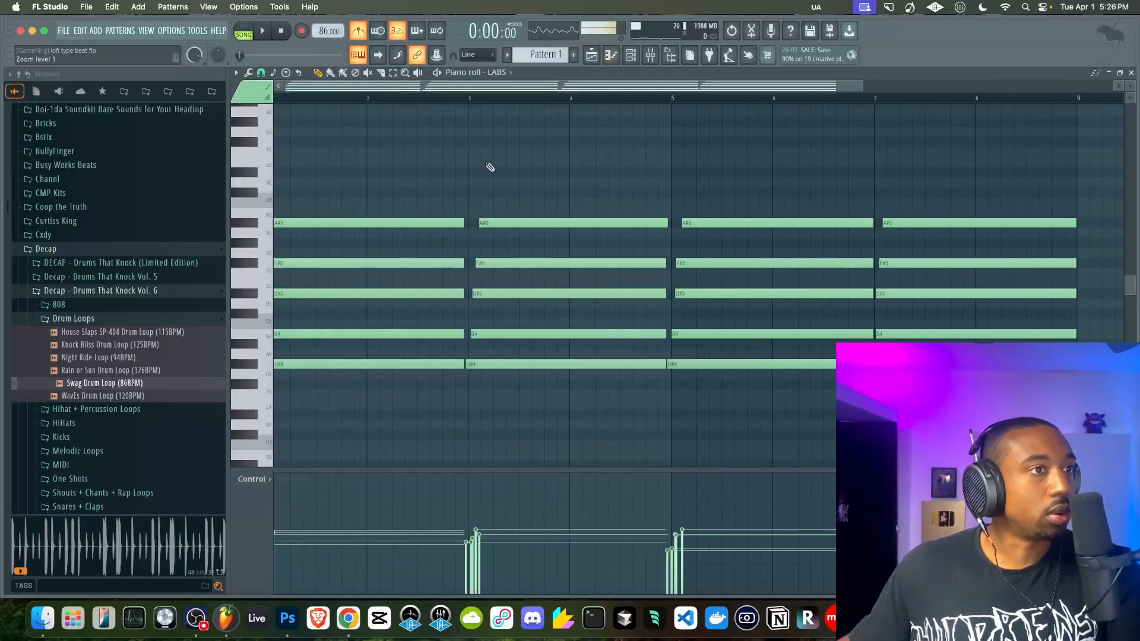
key("super+s")
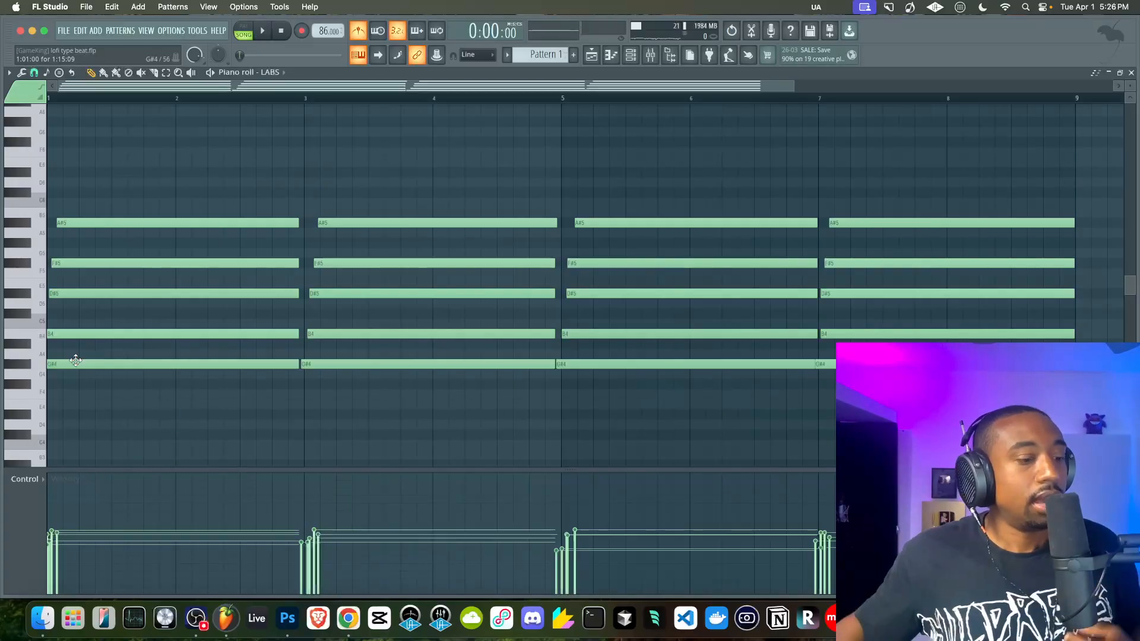
left_click(82, 292)
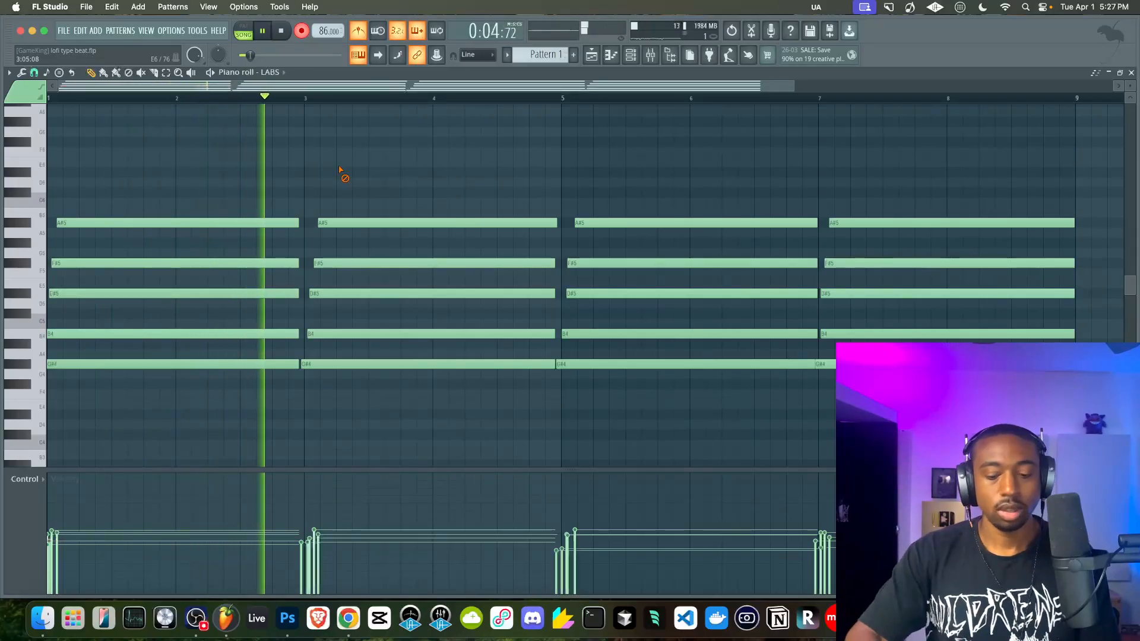
Overdub higher LABS chord notes in bars 4 and 8, and raise the top note in bar 8 to F#6.
key("space")
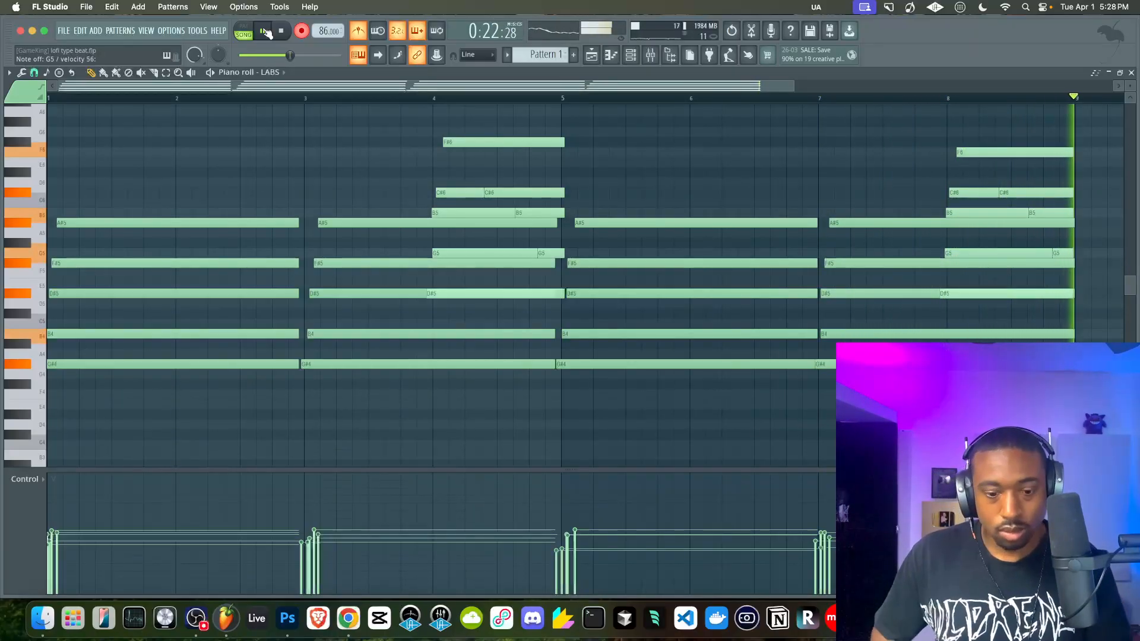
left_click(265, 32)
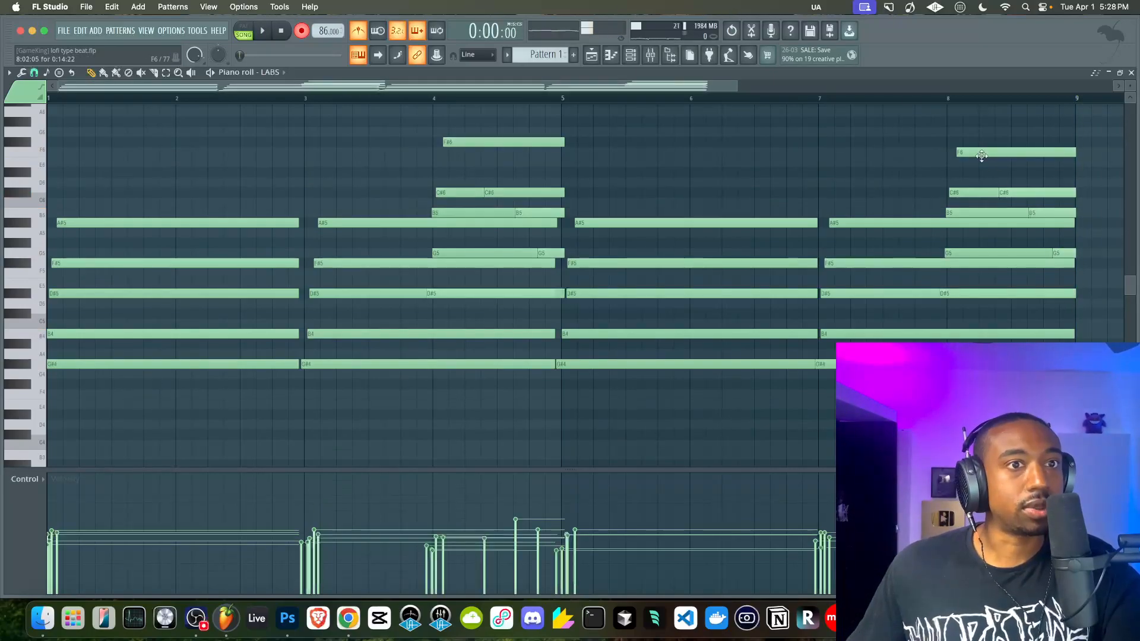
left_click_drag(974, 142, 976, 139)
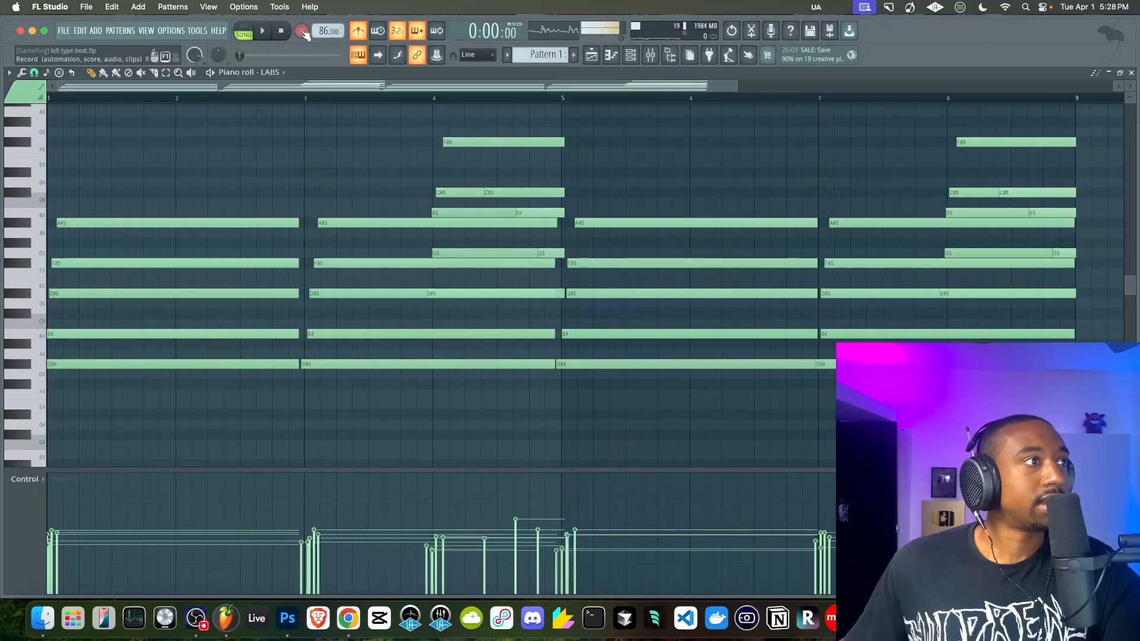
Slice the LABS notes at bar 9 to trim their overhang during playback, and save the project.
key("space")
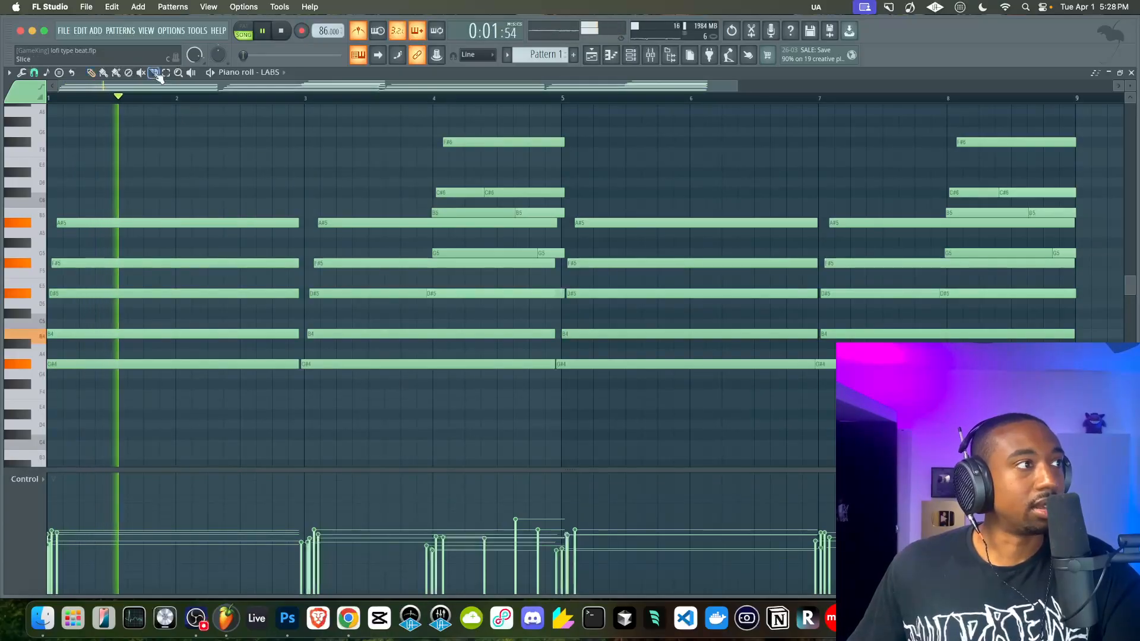
left_click_drag(1078, 126, 1086, 307)
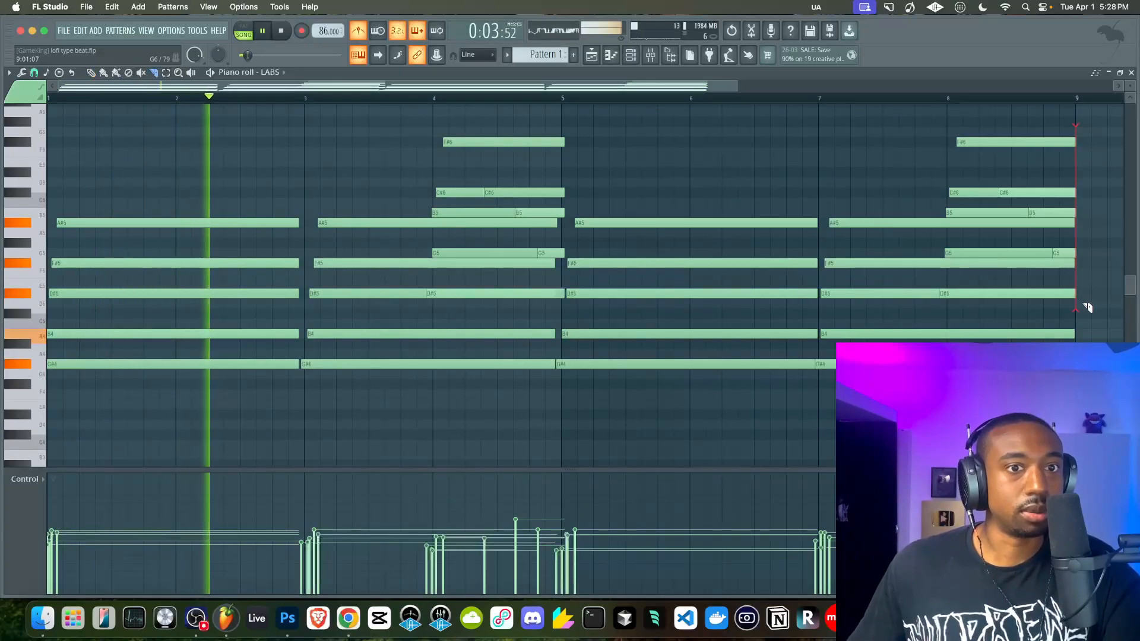
key("ctrl+s")
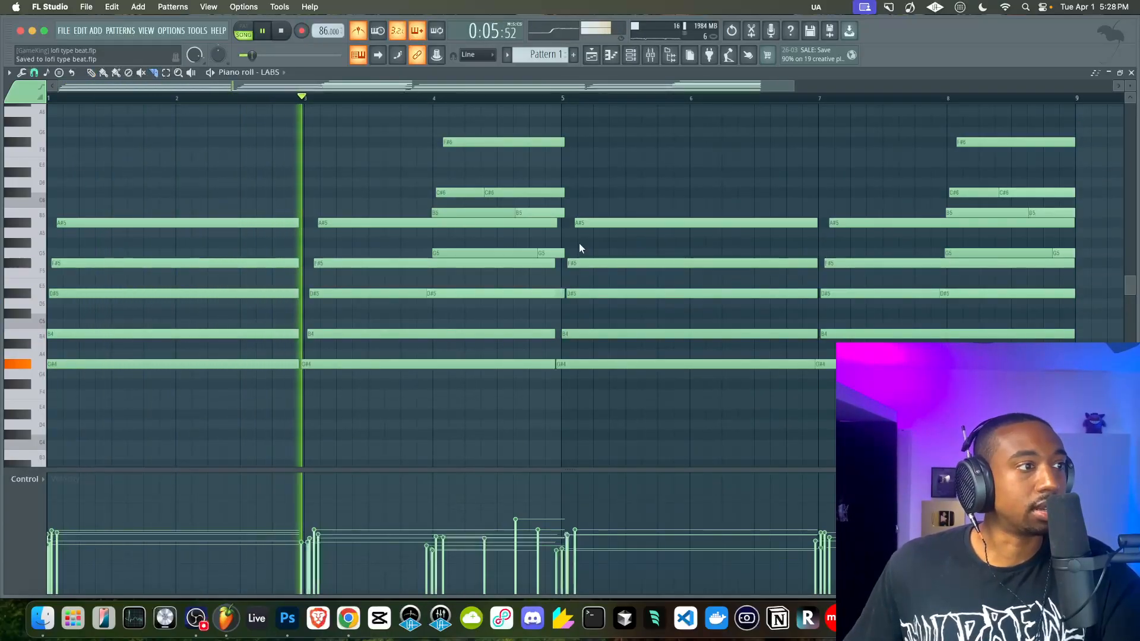
Return from the piano roll to the playlist and slightly lower the LABS track's volume in the mixer.
scroll(580, 248, "down", 2)
left_click(651, 57)
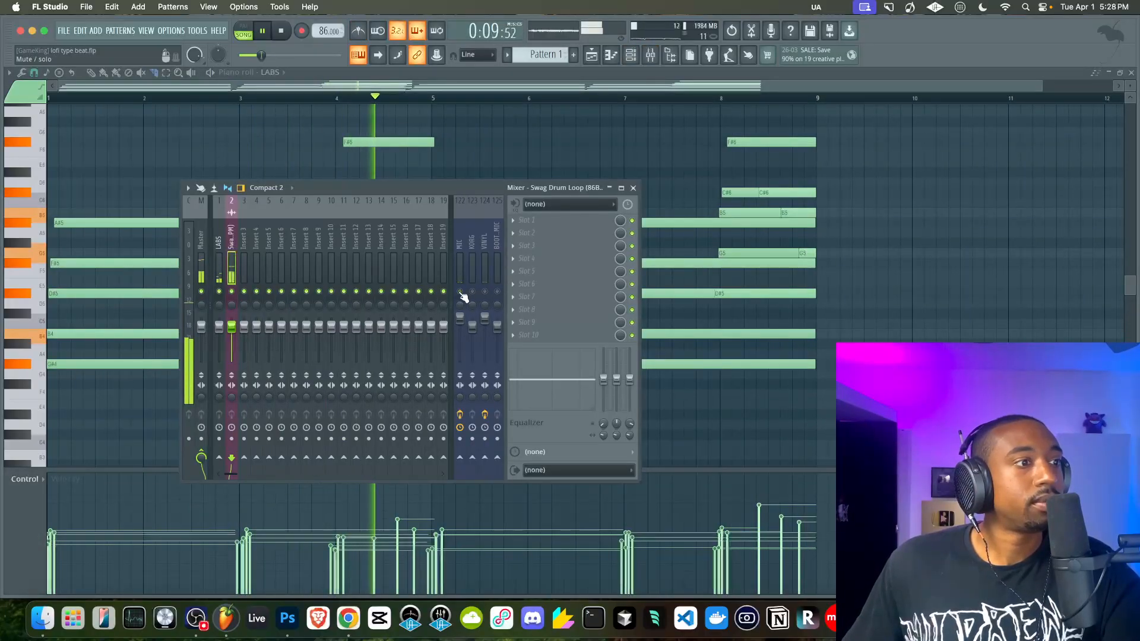
key("F9")
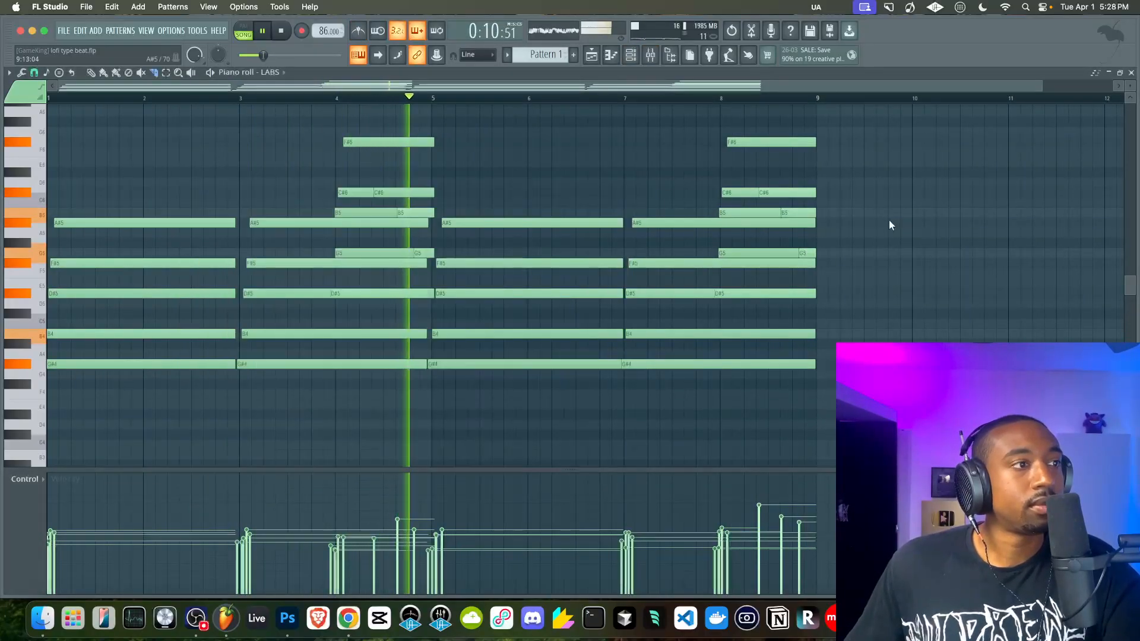
left_click(1132, 73)
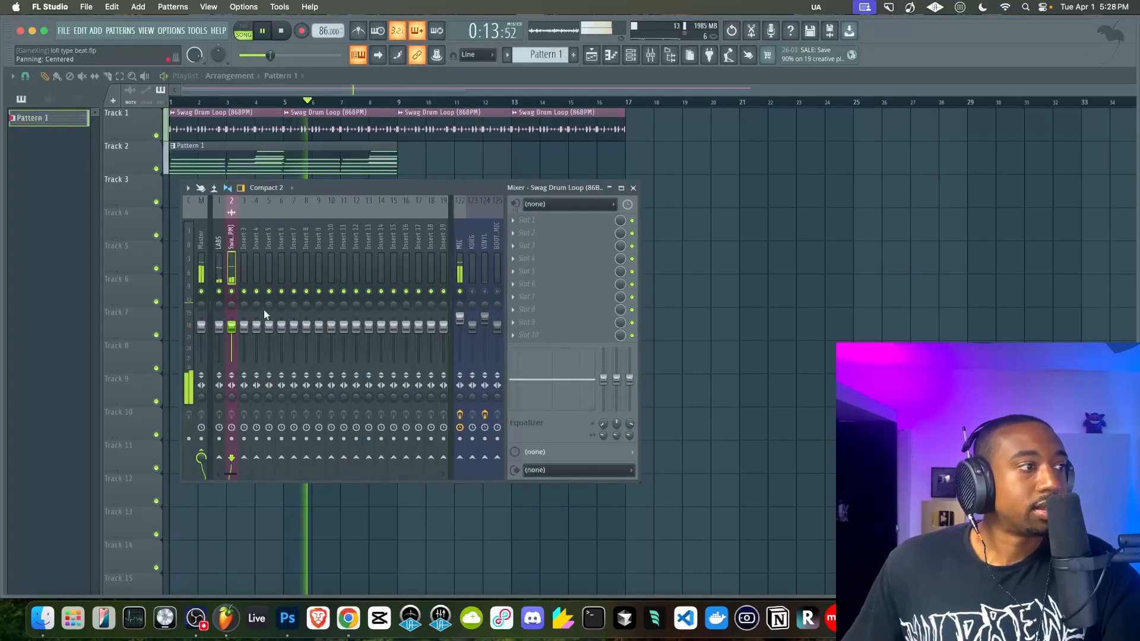
left_click_drag(219, 327, 220, 331)
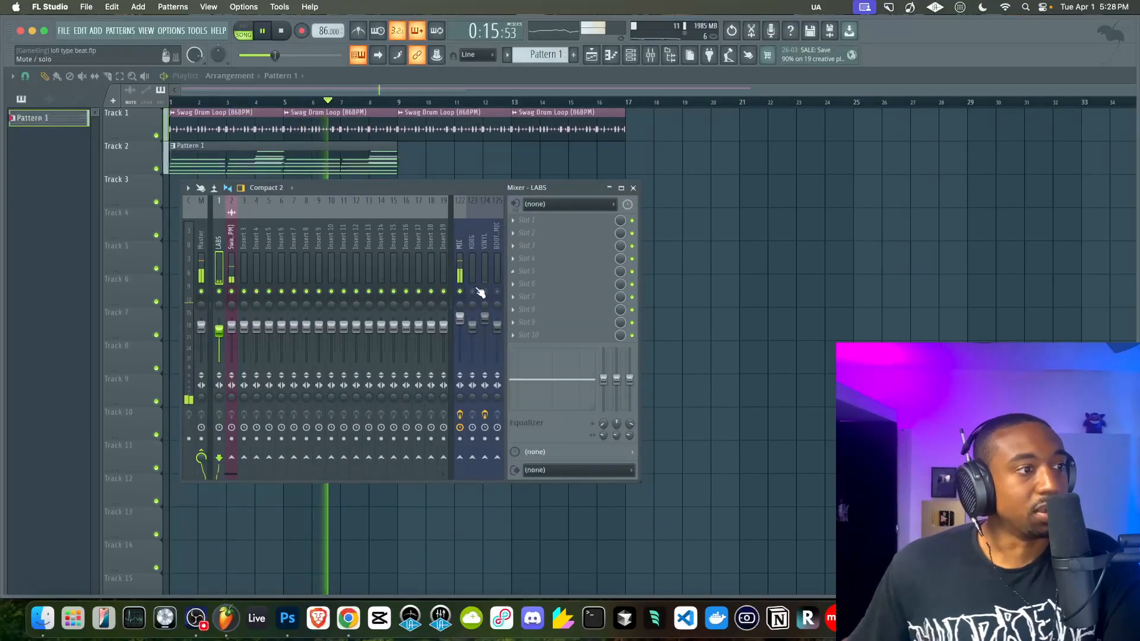
key("F9")
Duplicate the Pattern 1 clip on Track 2 so the copy fills bars 9 to 16.
left_click(376, 168)
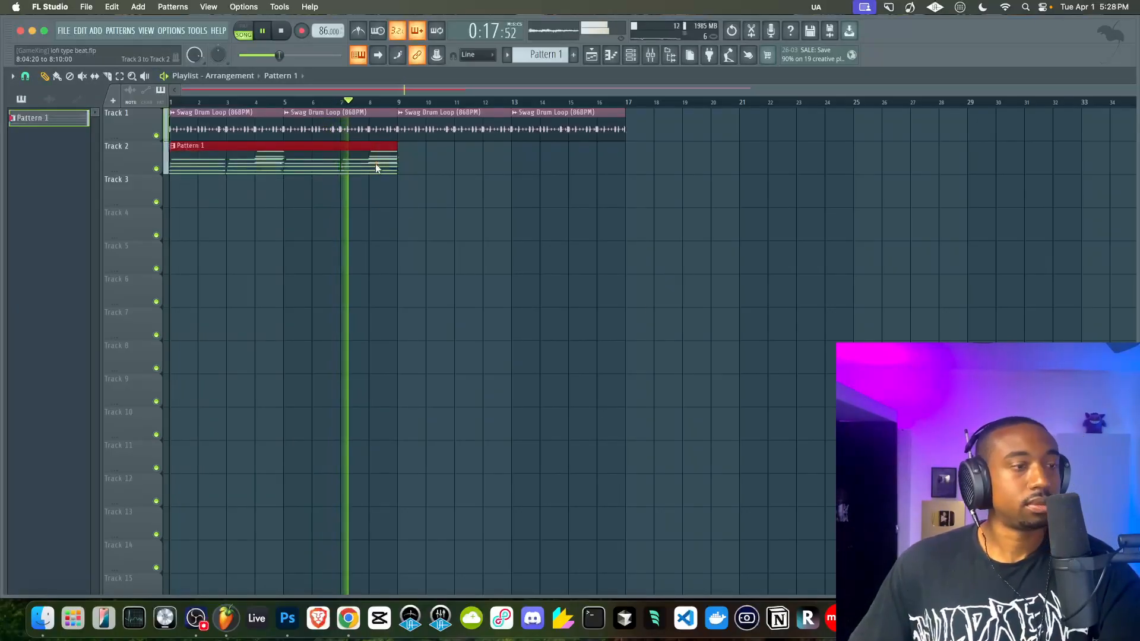
key("ctrl+b")
Load Fruity Parametric EQ 2 into the first effect slot of the Swag Drum Loop mixer track.
left_click(650, 54)
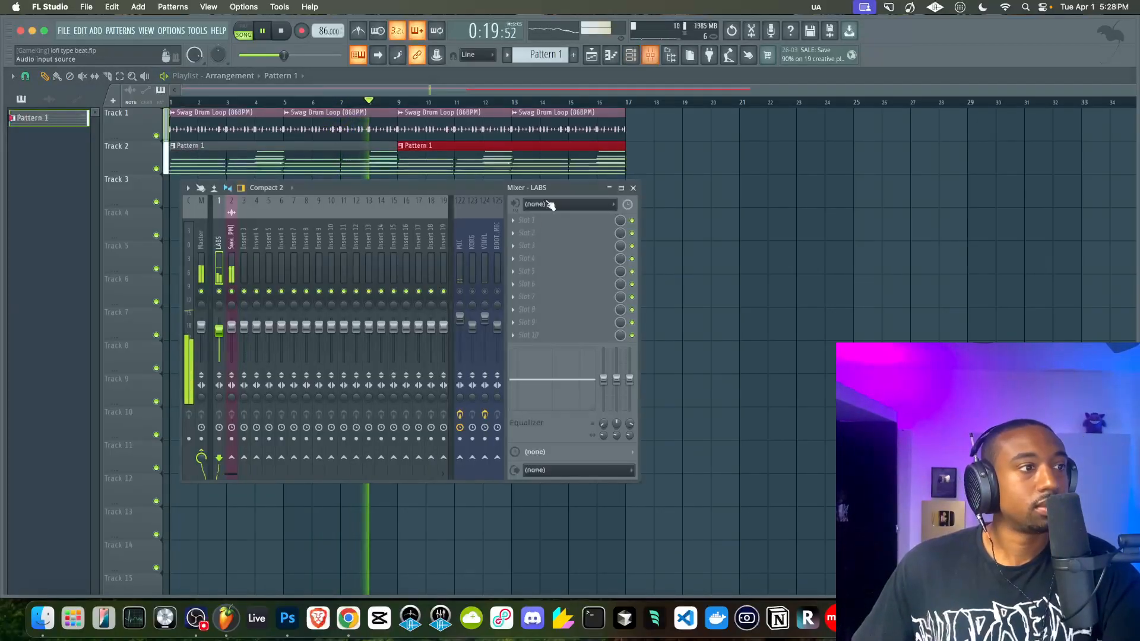
left_click(458, 269)
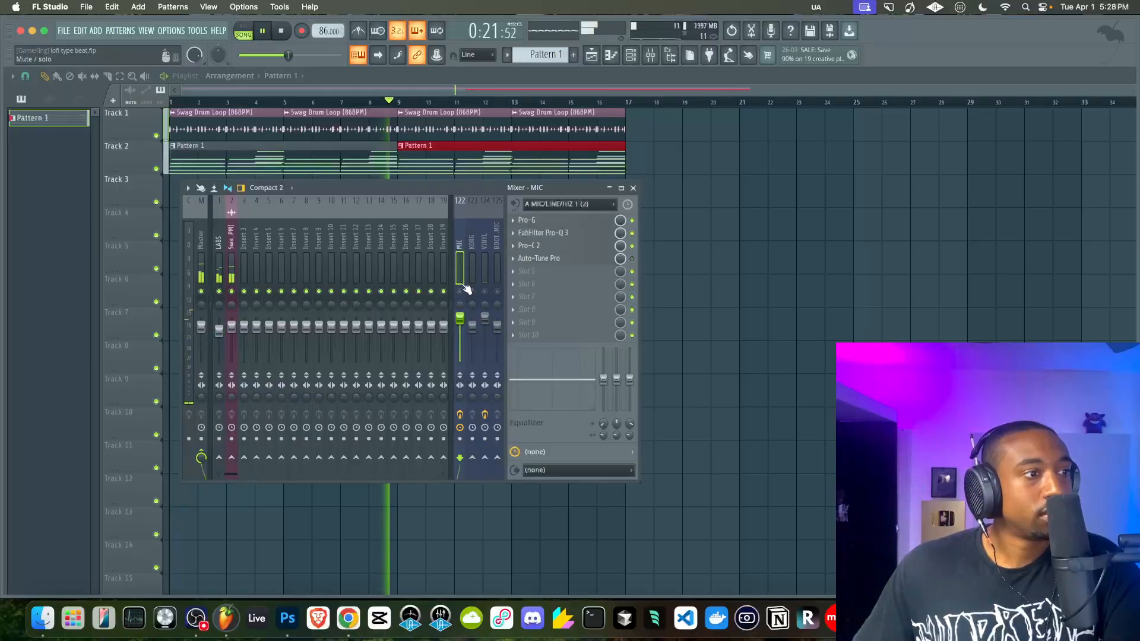
left_click(232, 261)
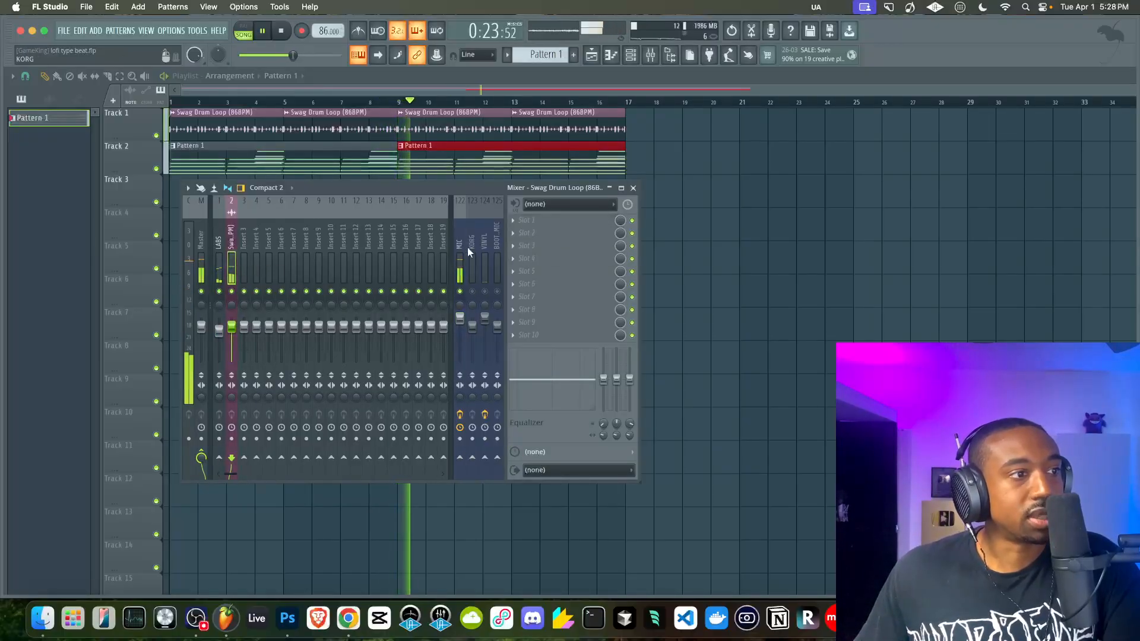
left_click(518, 227)
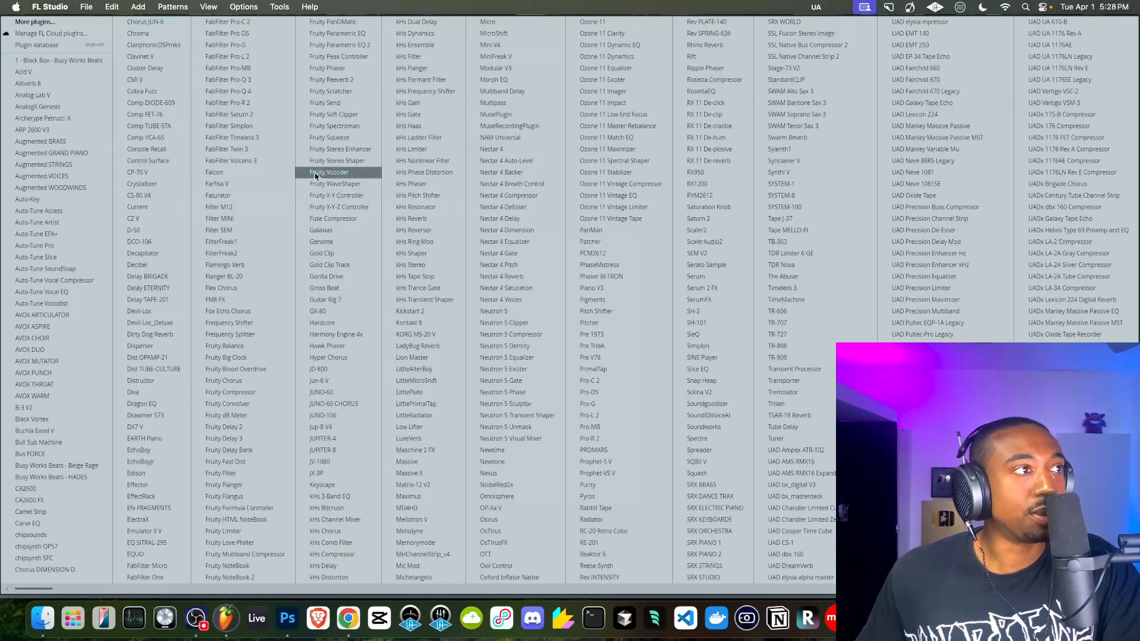
left_click(345, 50)
Cut the drum loop's low end with EQ band 1 and its highs with the band 7 high shelf.
left_click_drag(122, 263, 120, 326)
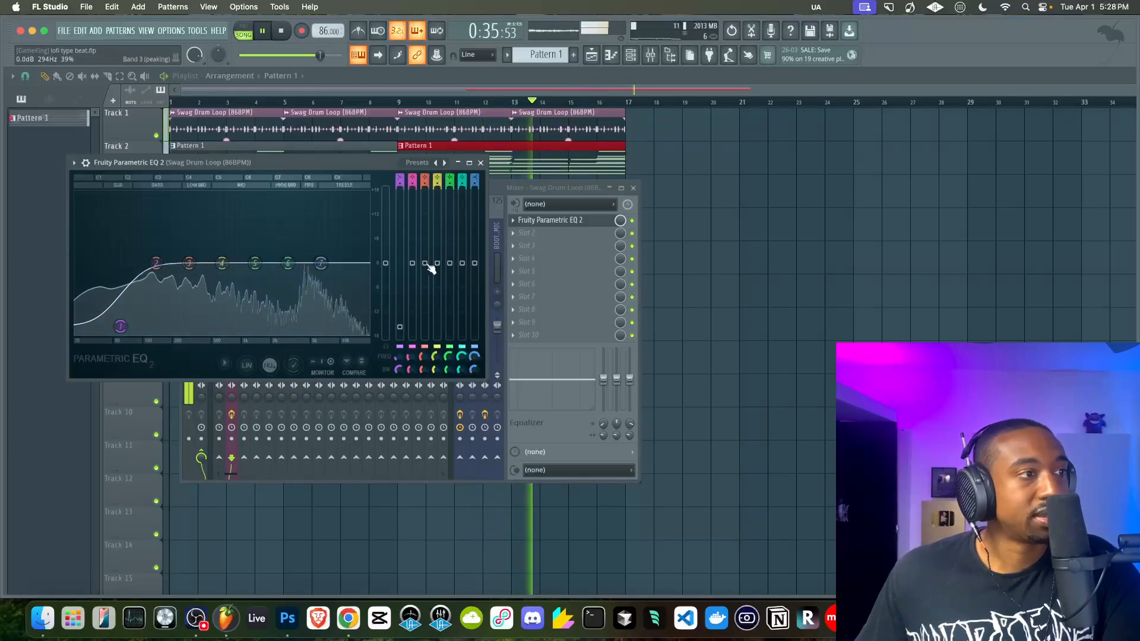
left_click_drag(385, 164, 309, 159)
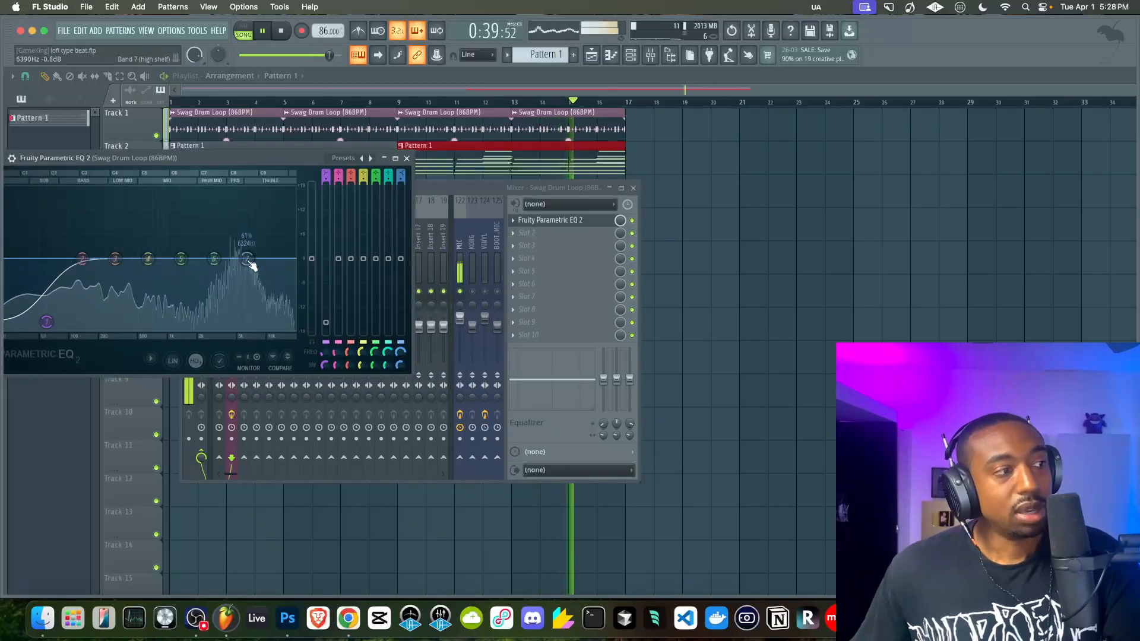
left_click_drag(237, 305, 234, 320)
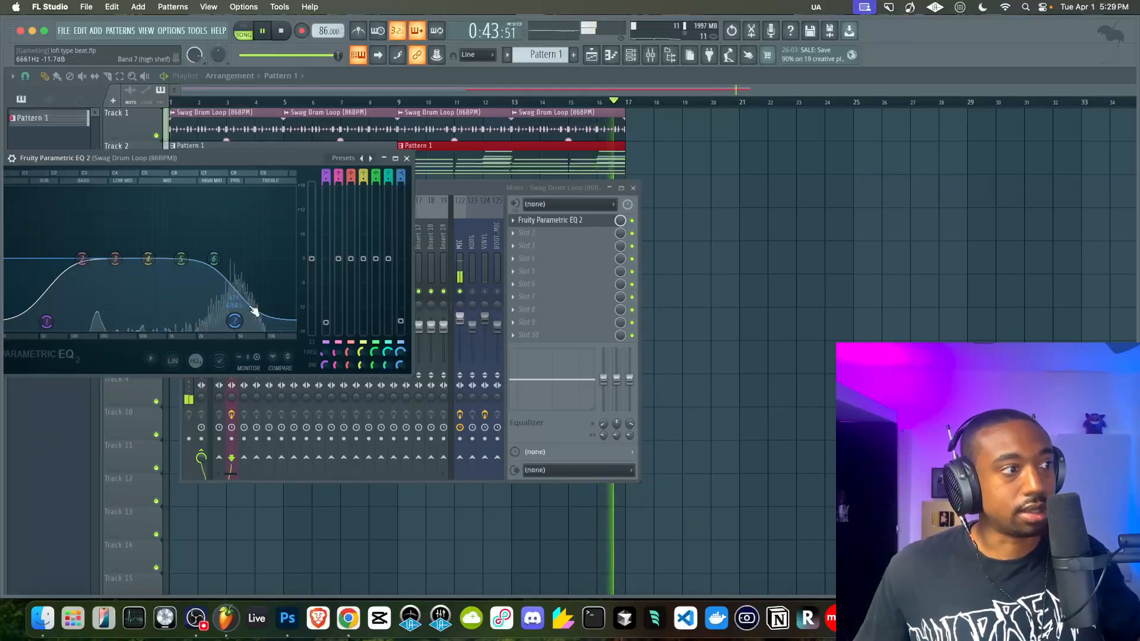
left_click(406, 158)
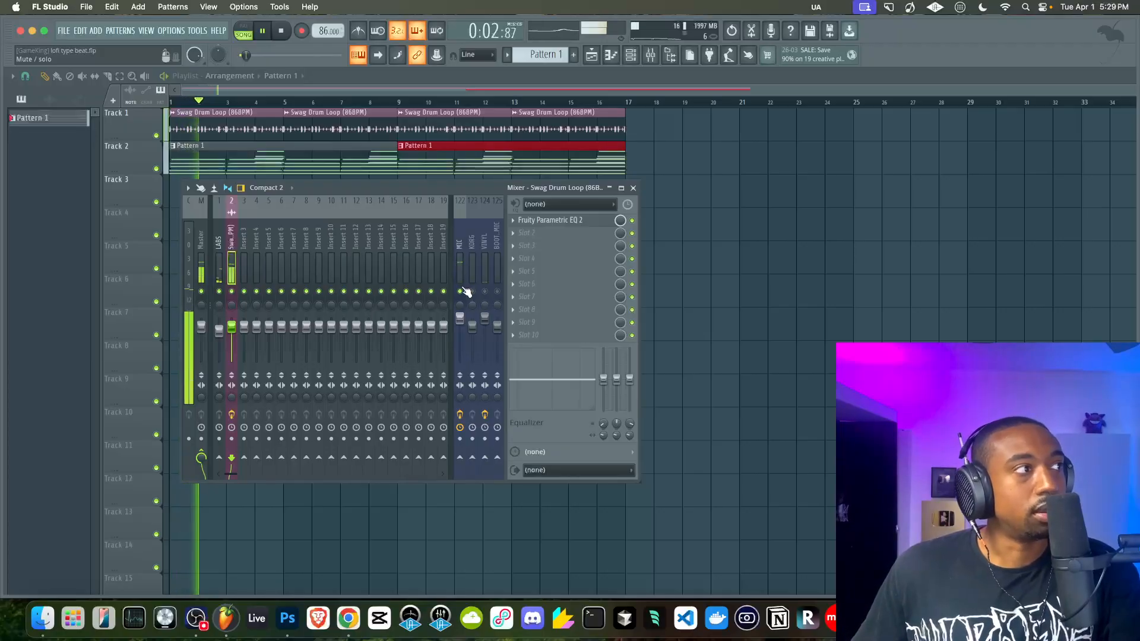
key("F9")
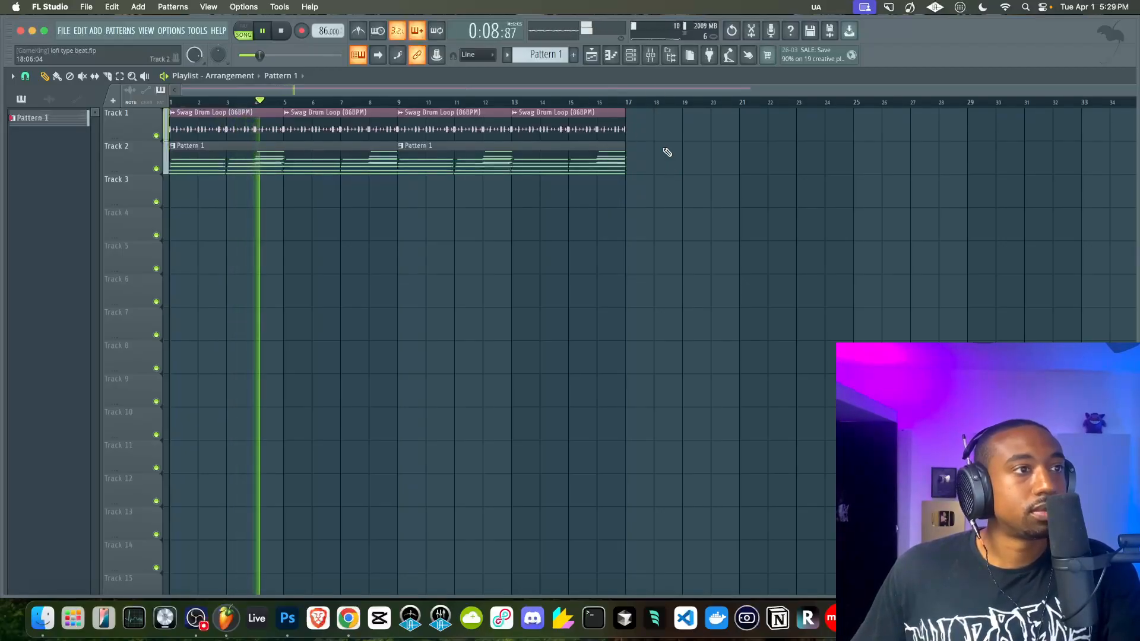
key("F9")
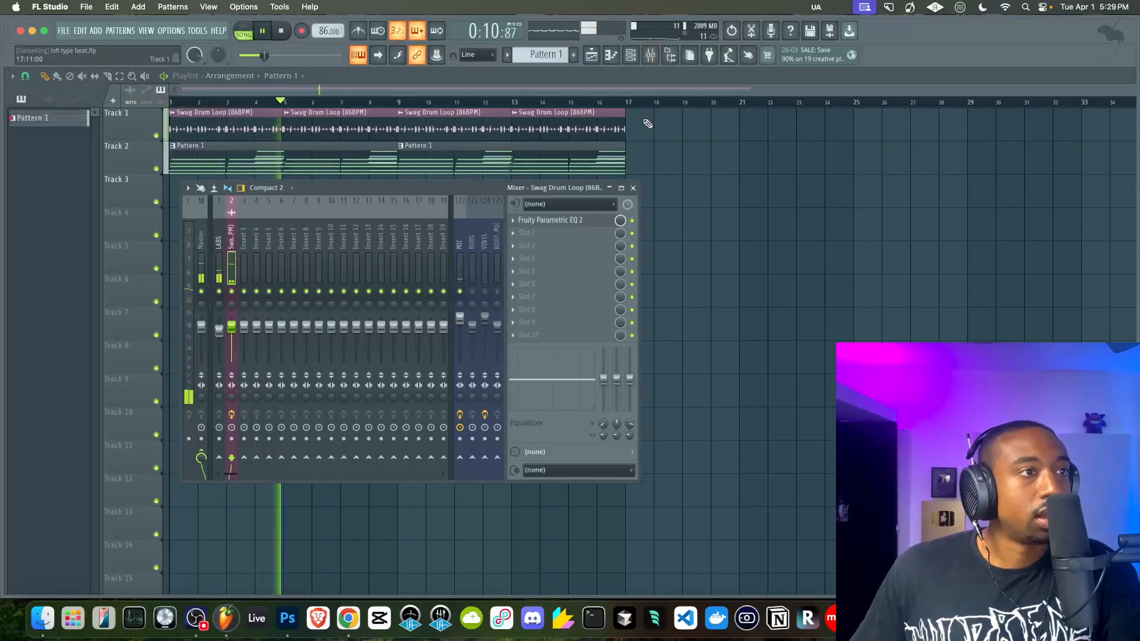
Add a FLEX instrument as a new channel in the channel rack.
left_click(629, 59)
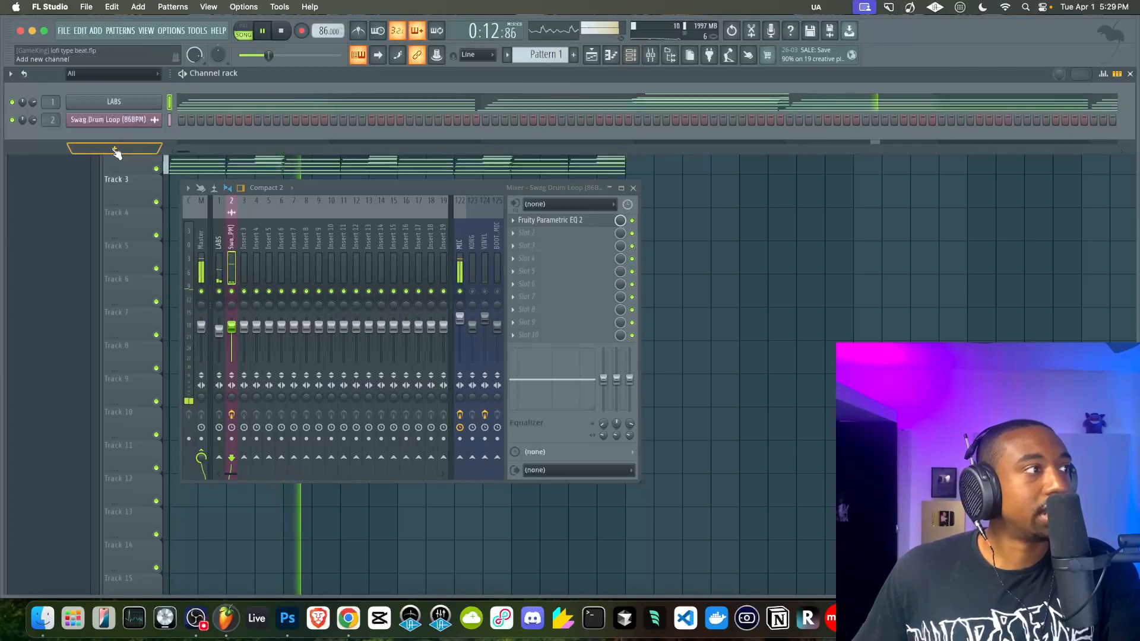
left_click(114, 150)
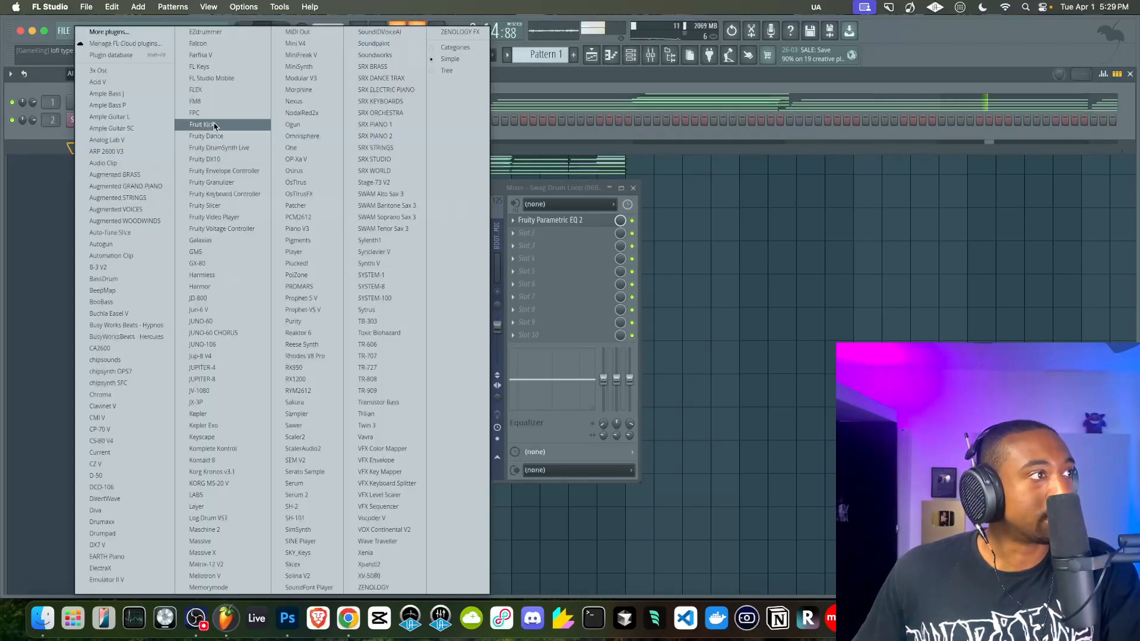
left_click(197, 89)
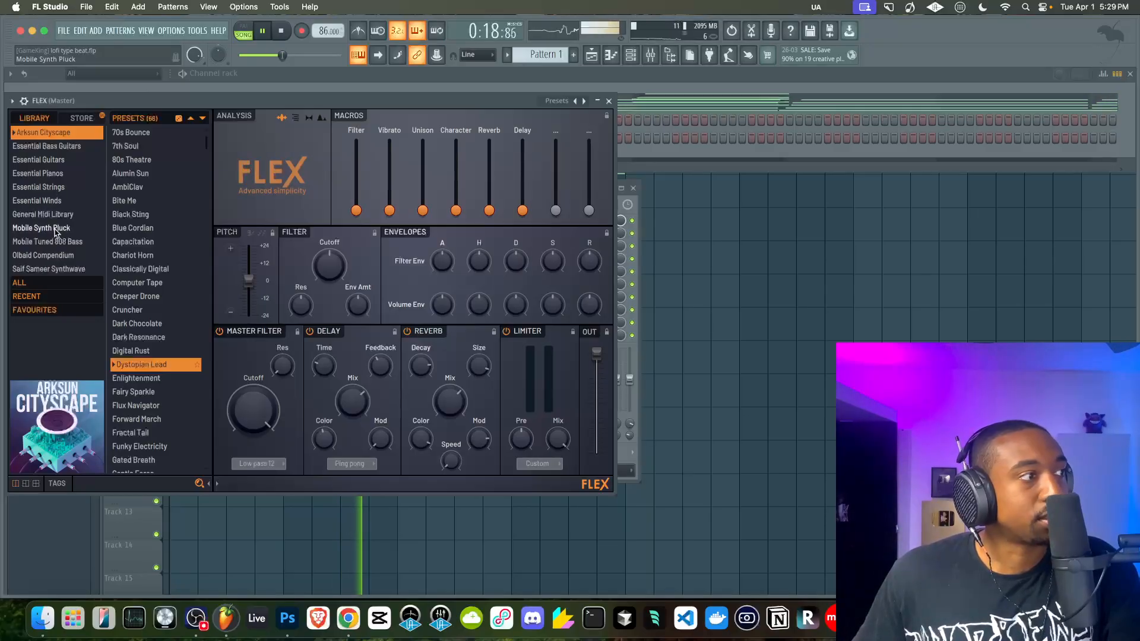
Load the Electric Finger Bass preset from FLEX's General Midi Library.
left_click(43, 214)
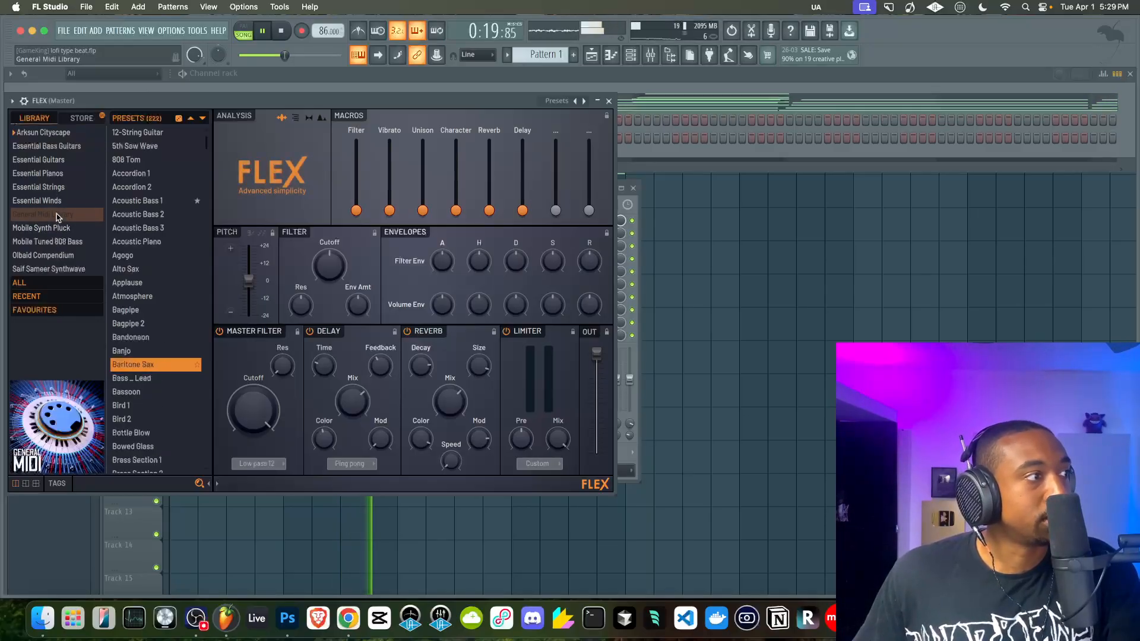
left_click(152, 201)
scroll(151, 288, "down", 5)
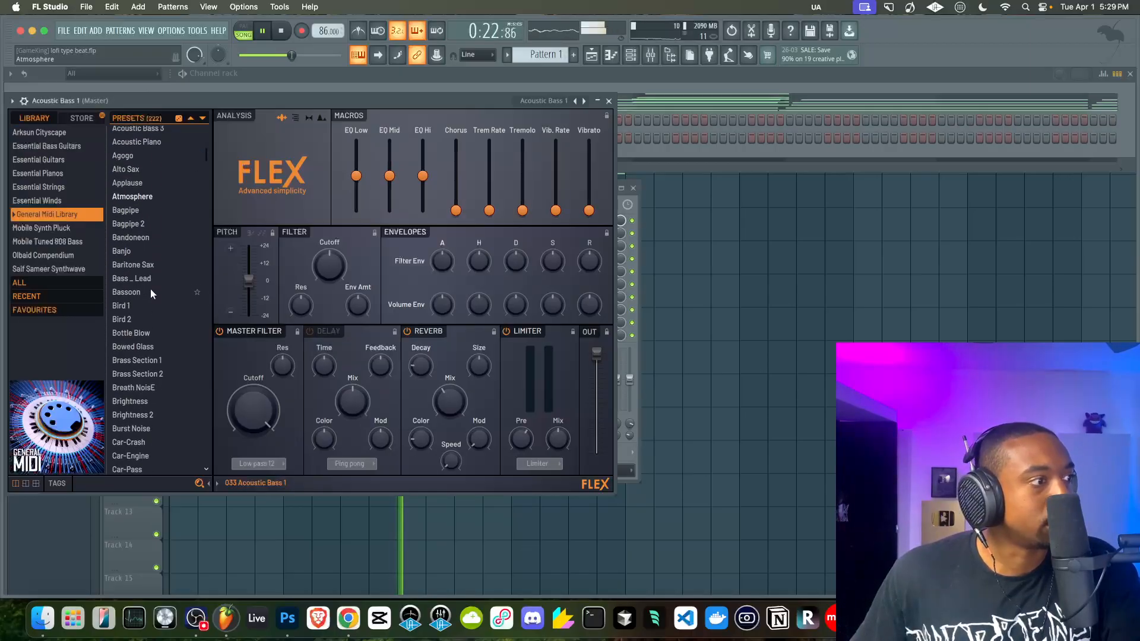
scroll(151, 288, "down", 10)
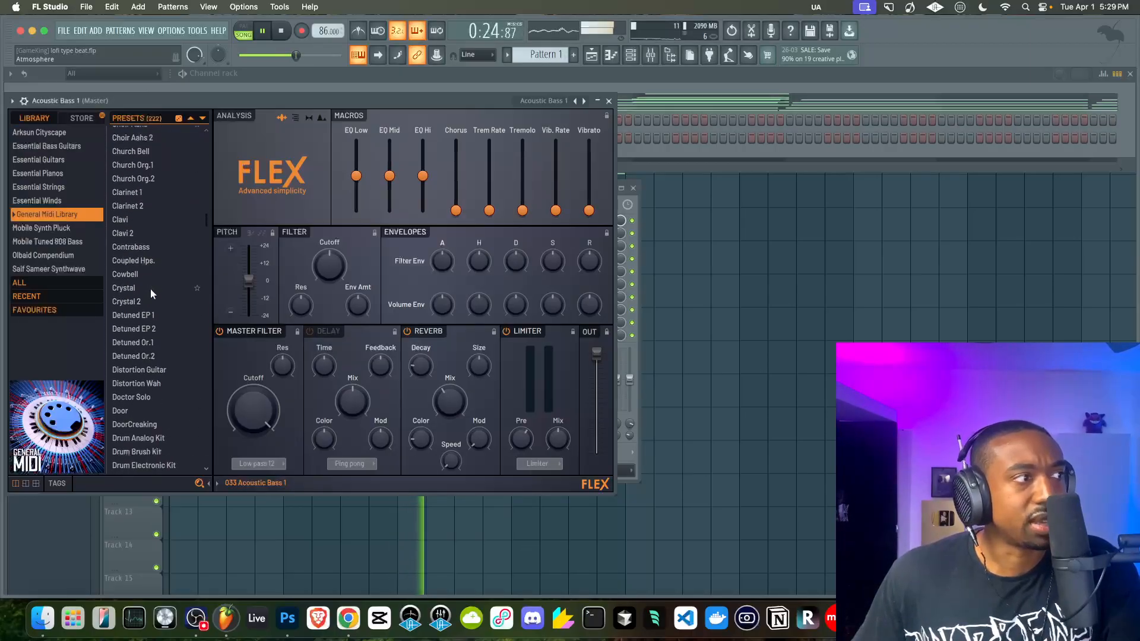
scroll(150, 289, "down", 3)
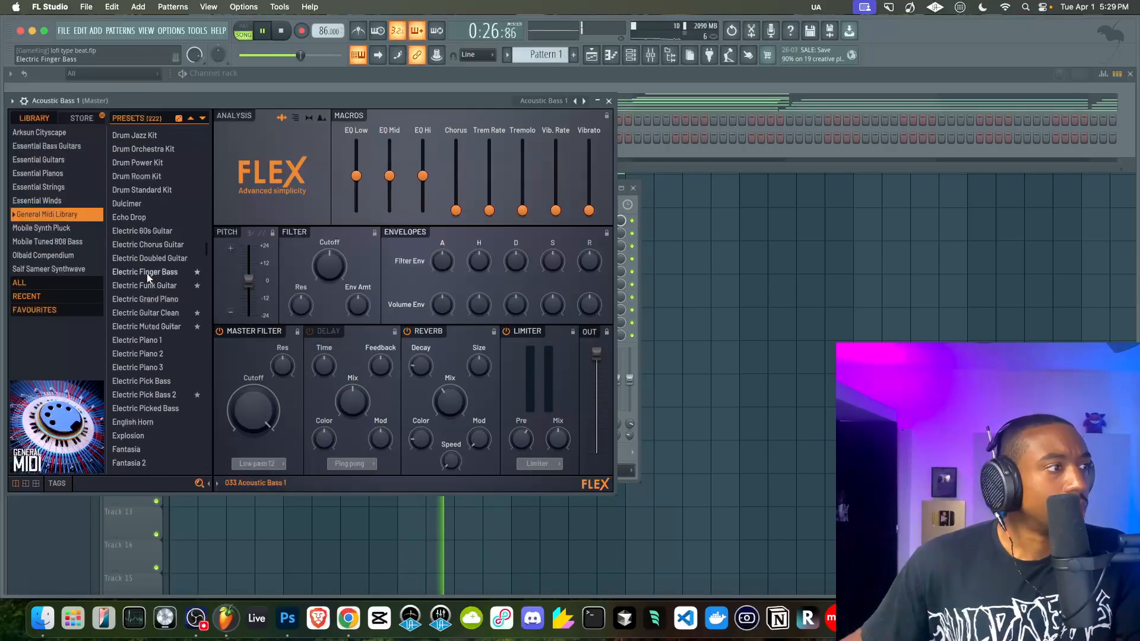
left_click(147, 273)
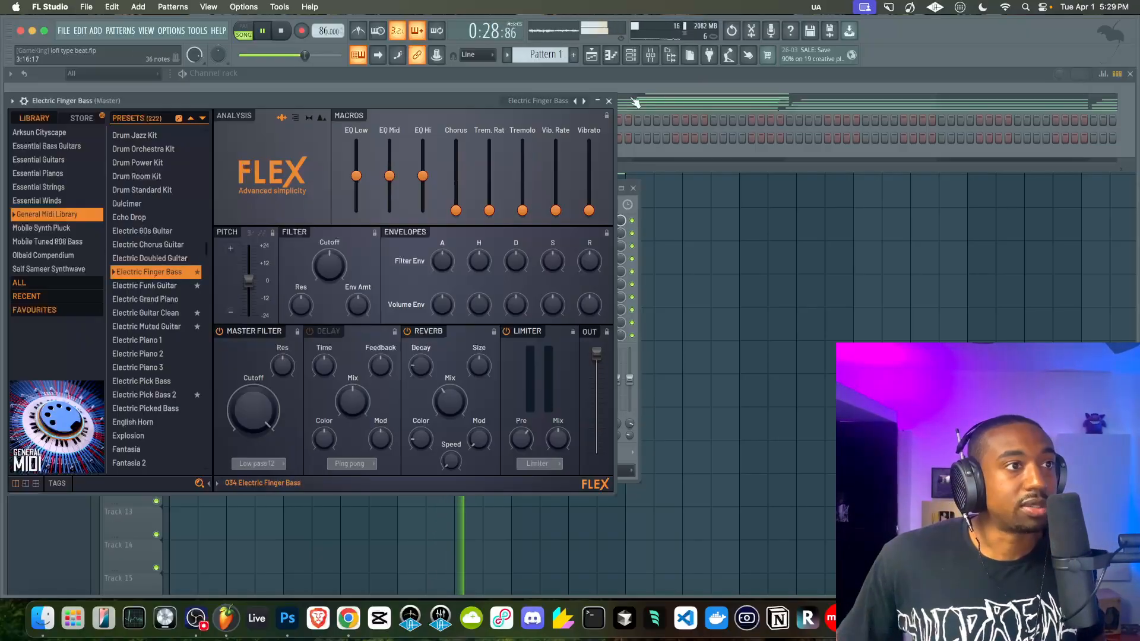
Close FLEX, route the Electric Finger Bass channel to mixer track 3, and show the LABS chords in the piano roll.
left_click(608, 101)
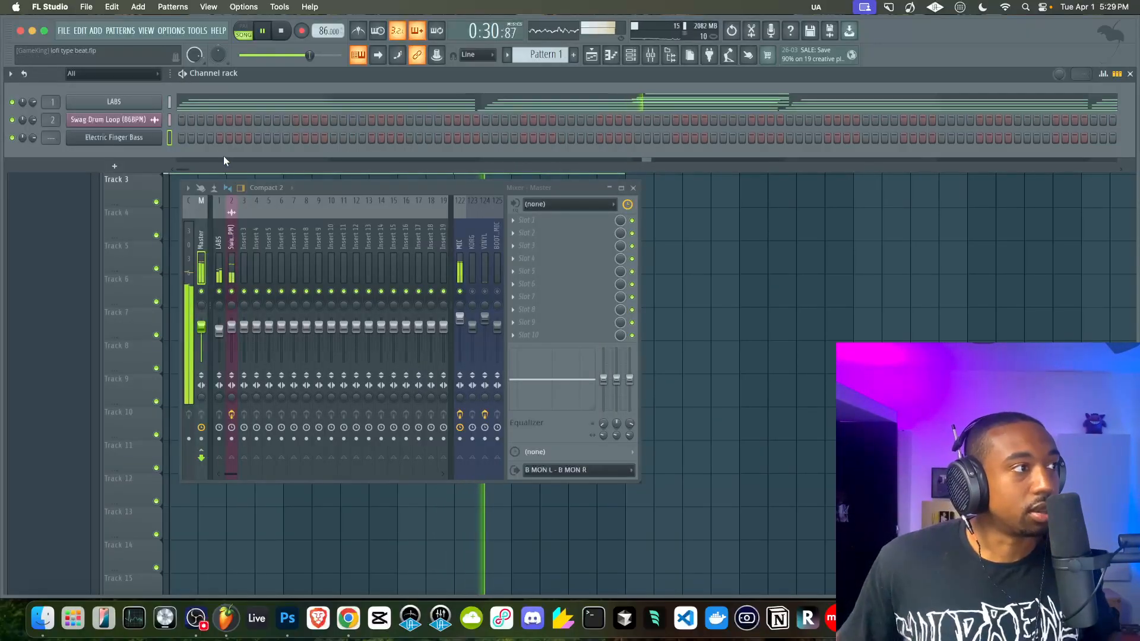
key("ctrl+l")
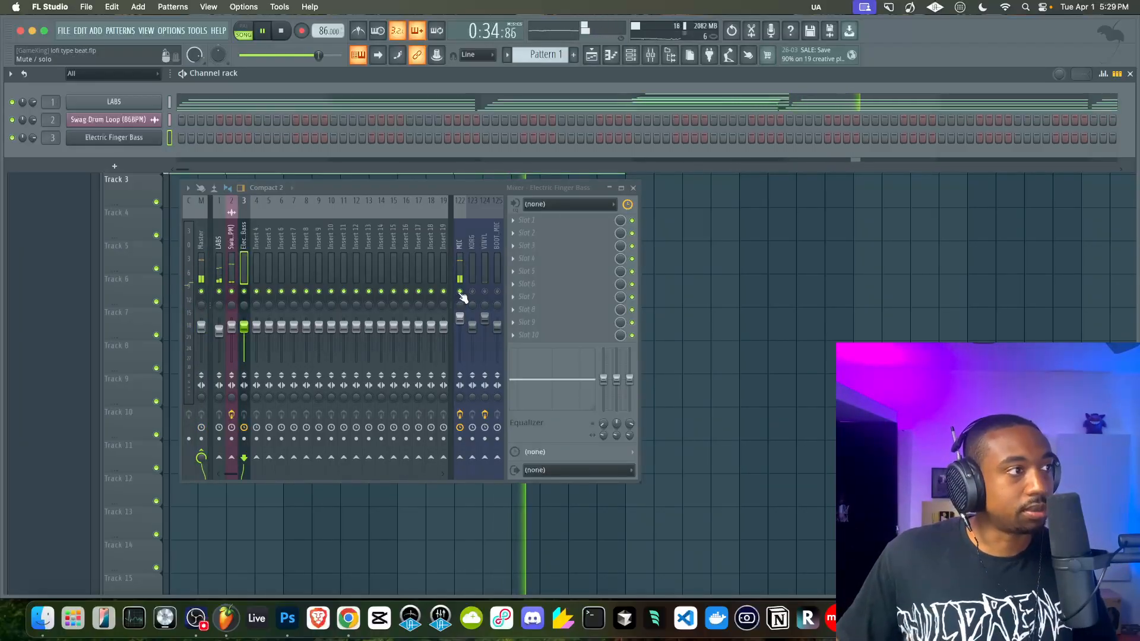
left_click(208, 100)
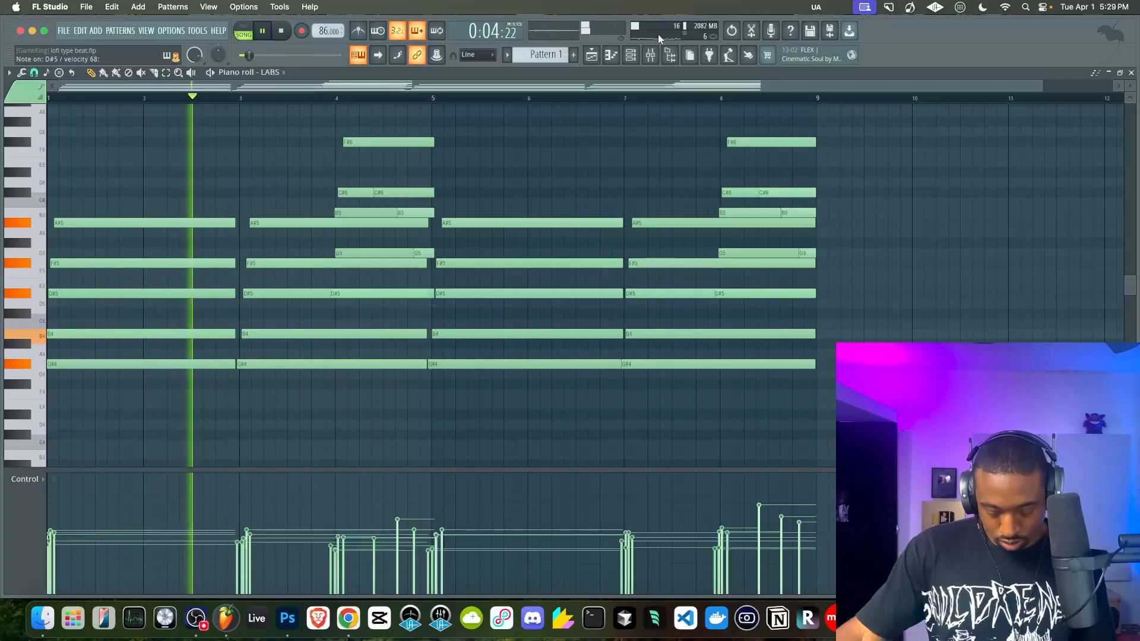
Select the empty Pattern 2 for the Electric Finger Bass channel and return to the playlist.
left_click(631, 55)
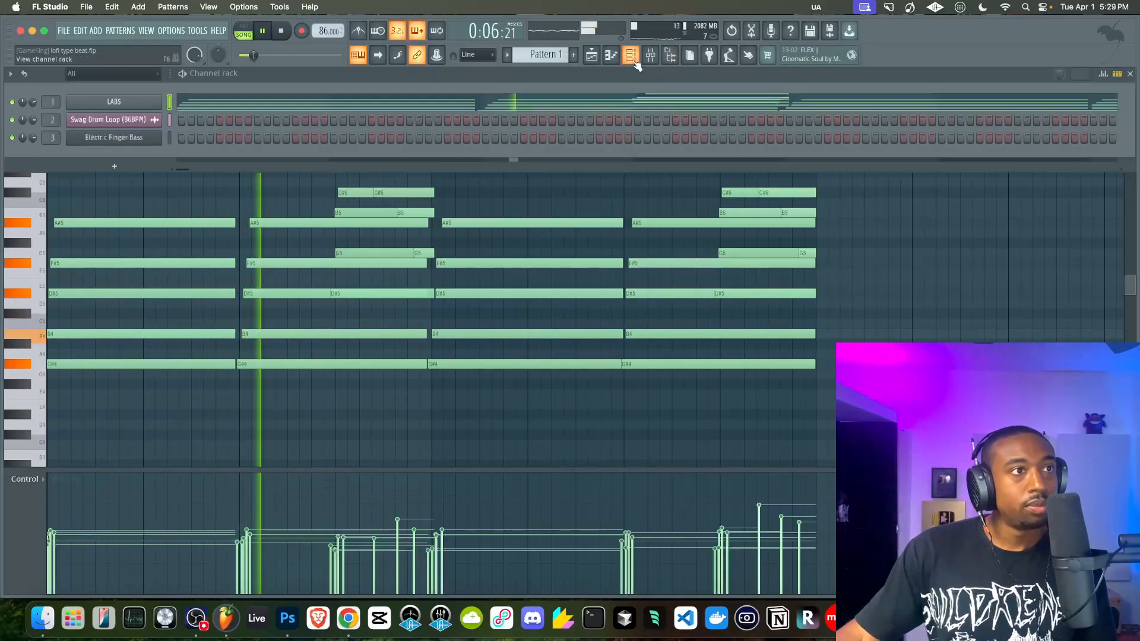
left_click_drag(539, 55, 539, 50)
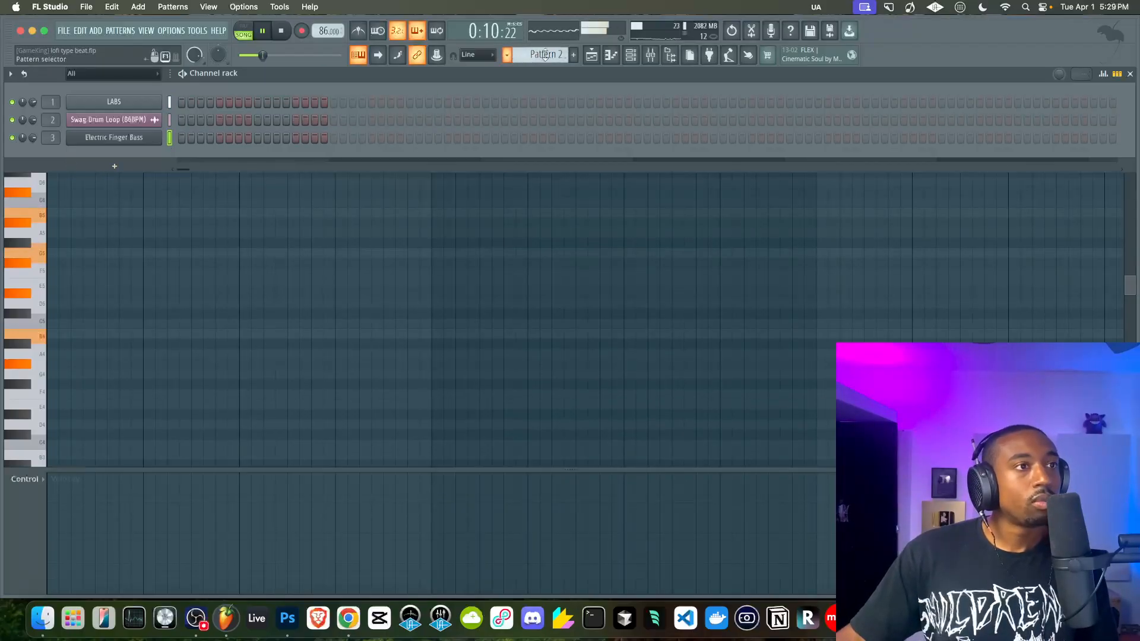
left_click(592, 56)
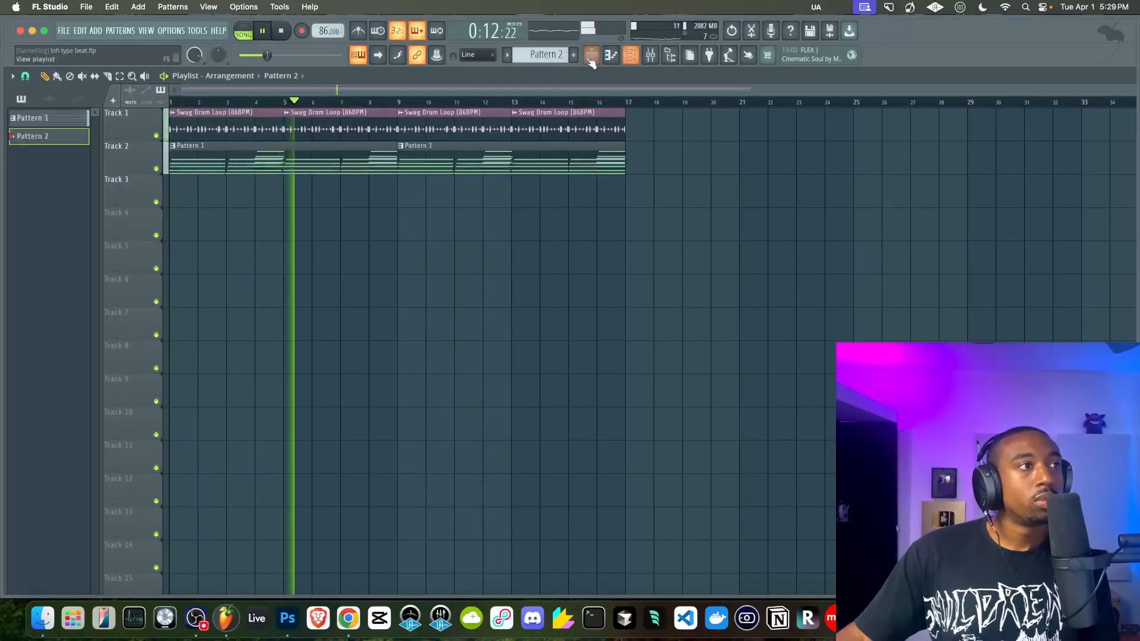
Record a 16-bar Electric Finger Bass line into Pattern 2 on Track 3 over the drums and chords.
left_click(651, 58)
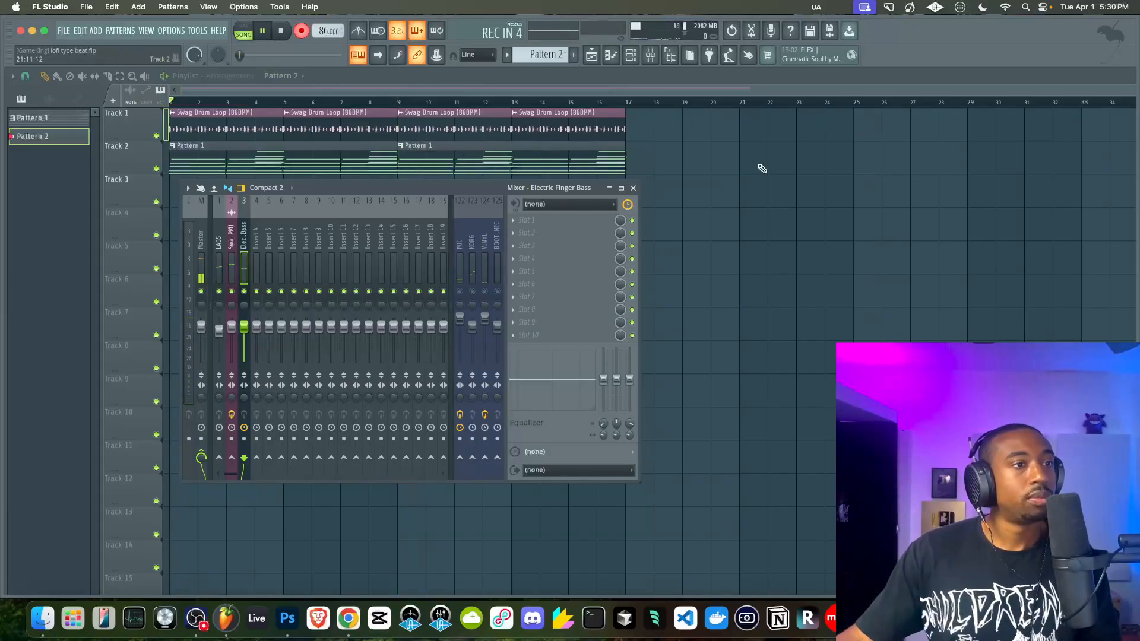
key("F9")
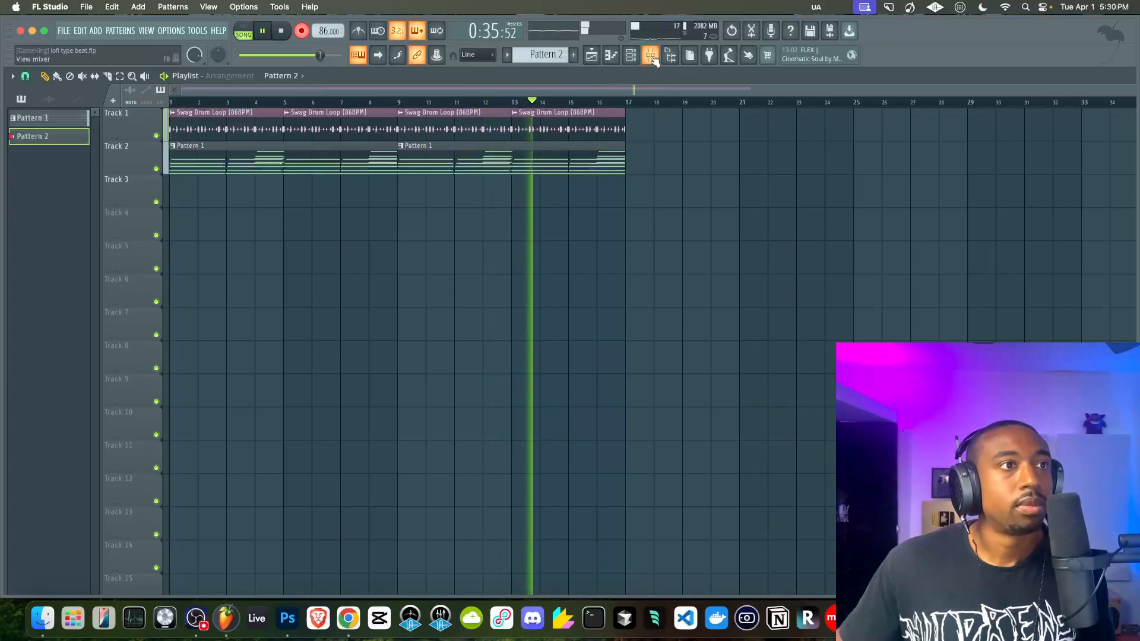
key("F9")
key("F9")
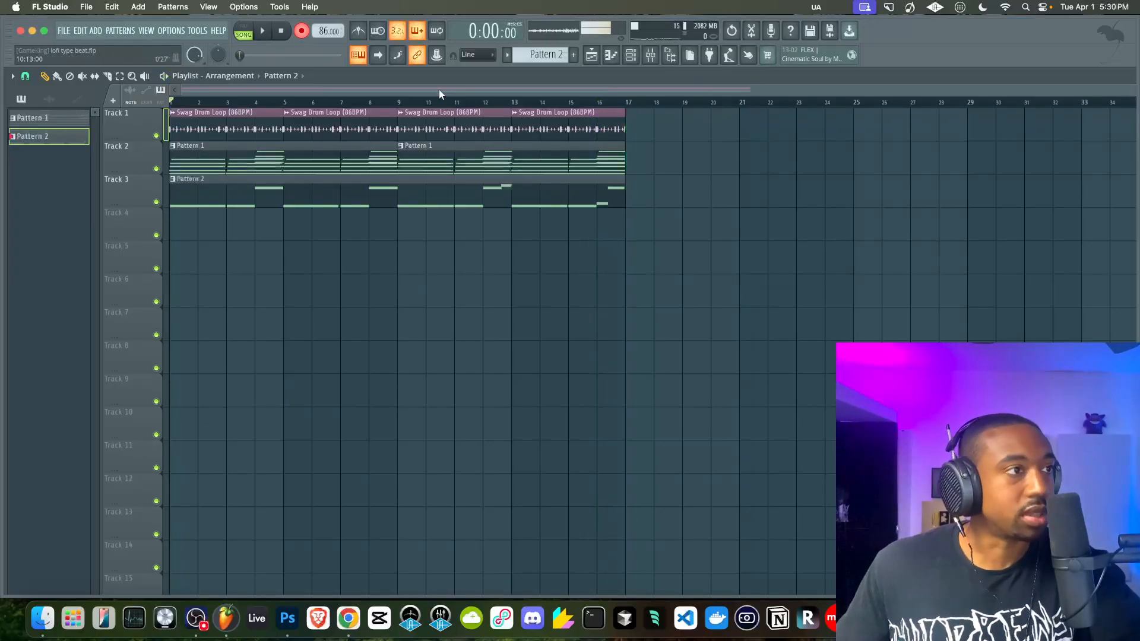
Play the beat back and review the recorded bass notes of Pattern 2 in the piano roll.
key("space")
double_click(294, 182)
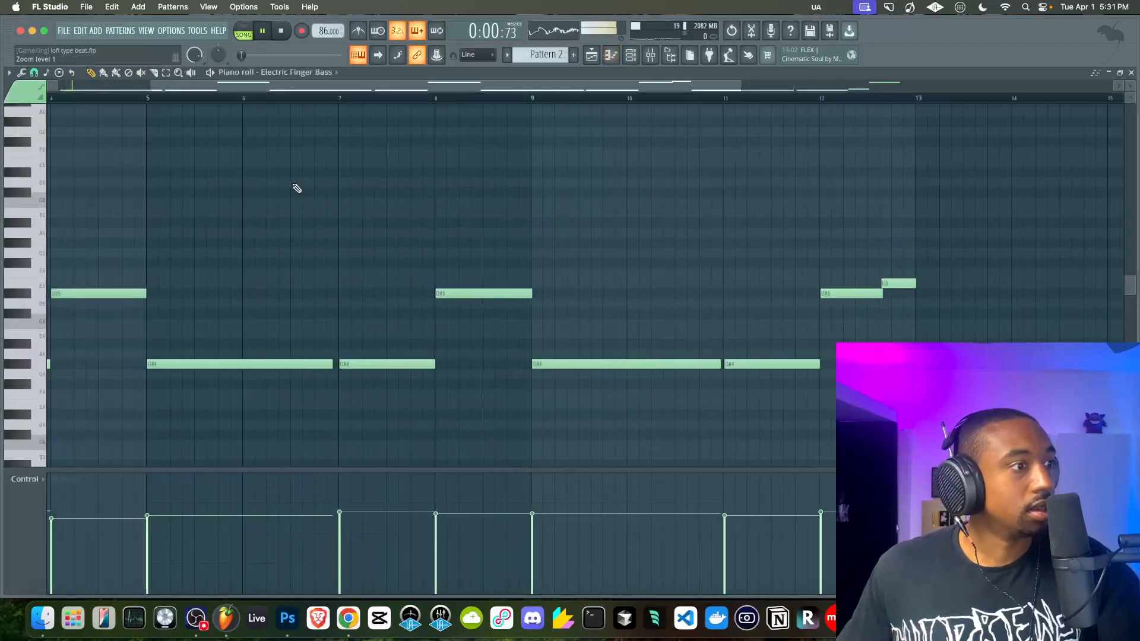
scroll(501, 104, "down", 2)
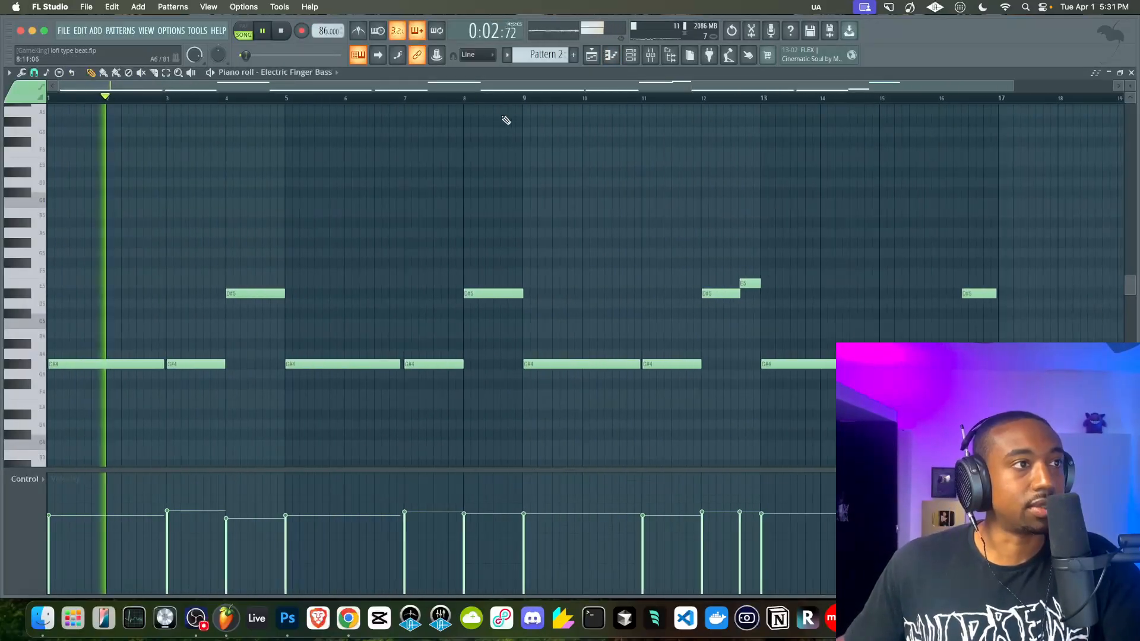
Slightly lower the Electric Finger Bass track's volume in the mixer and return to the playlist.
left_click(650, 56)
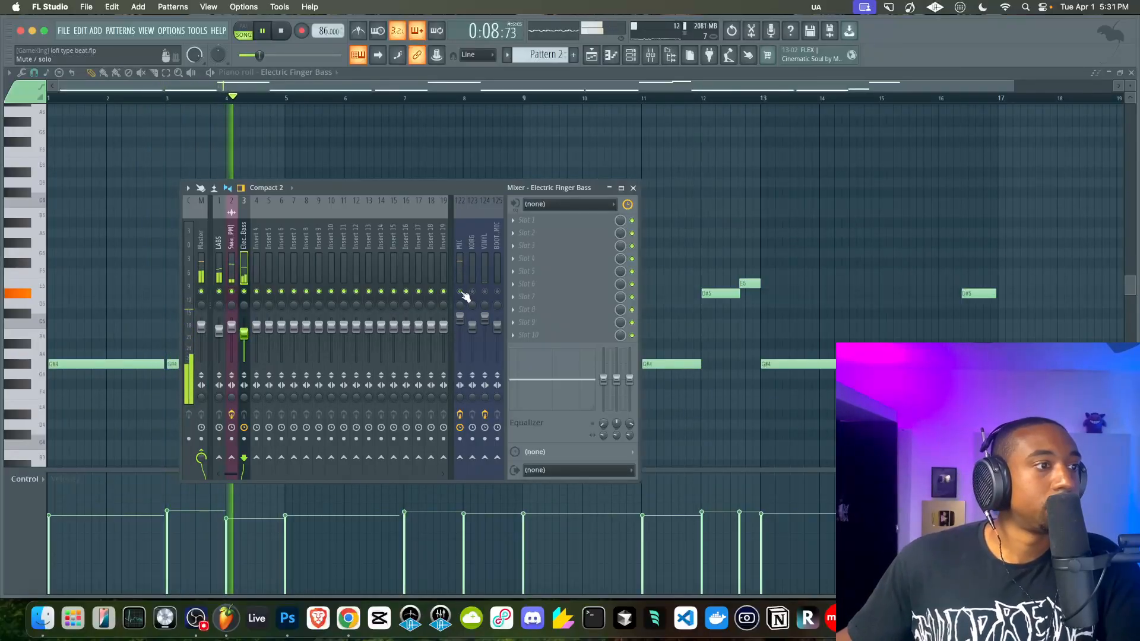
right_click(677, 220)
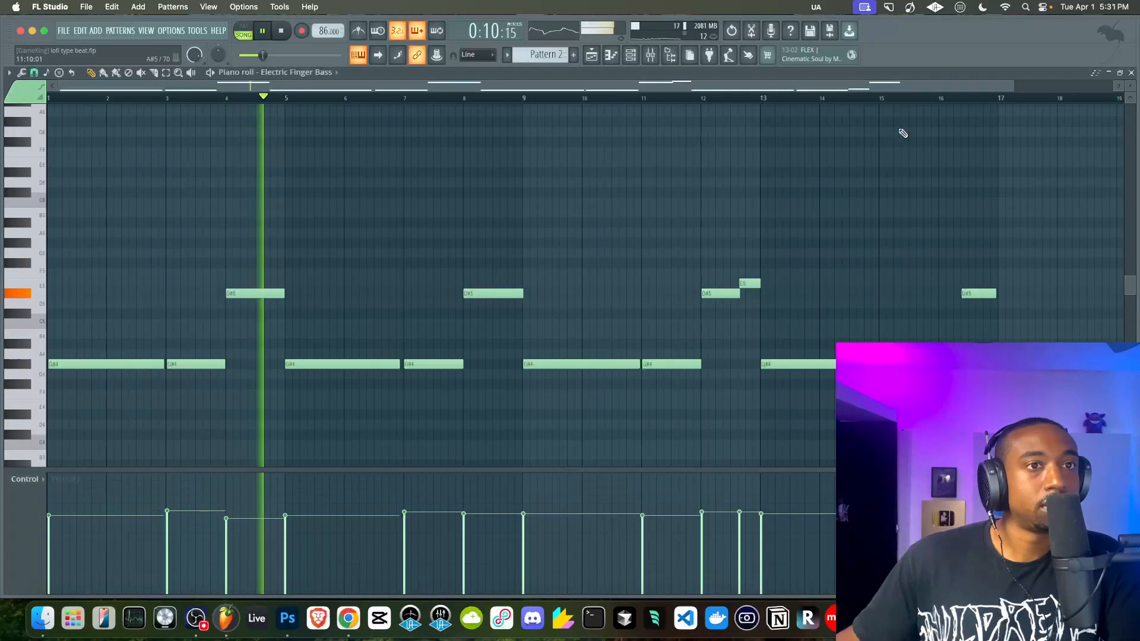
left_click(1130, 72)
right_click(805, 197)
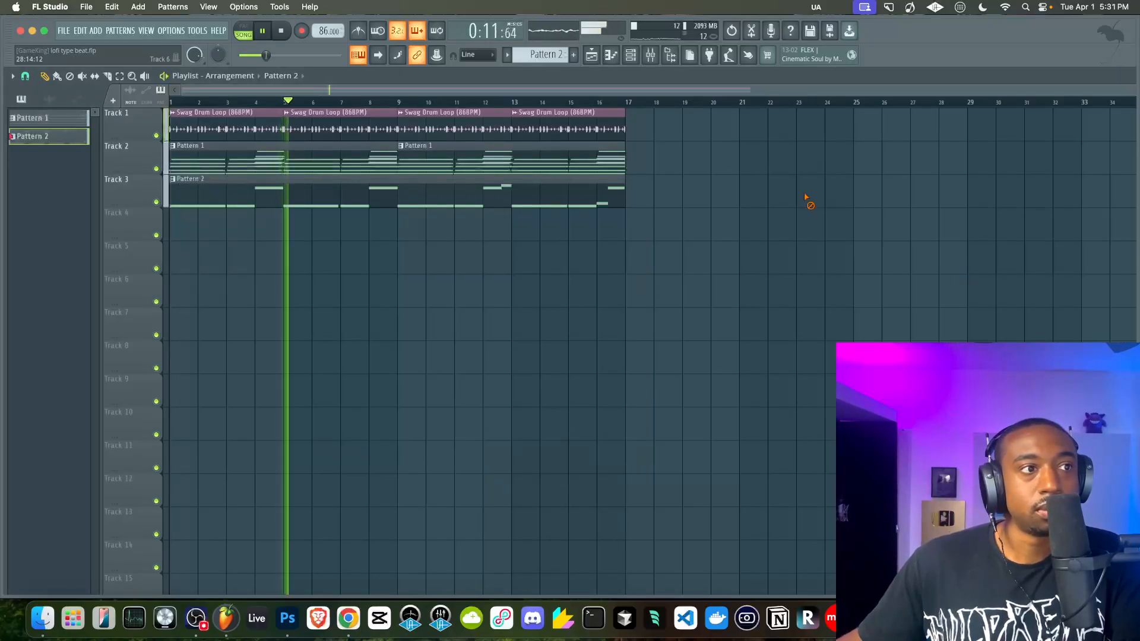
Toggle the MIC track's mute in the mixer and save the project.
left_click(649, 56)
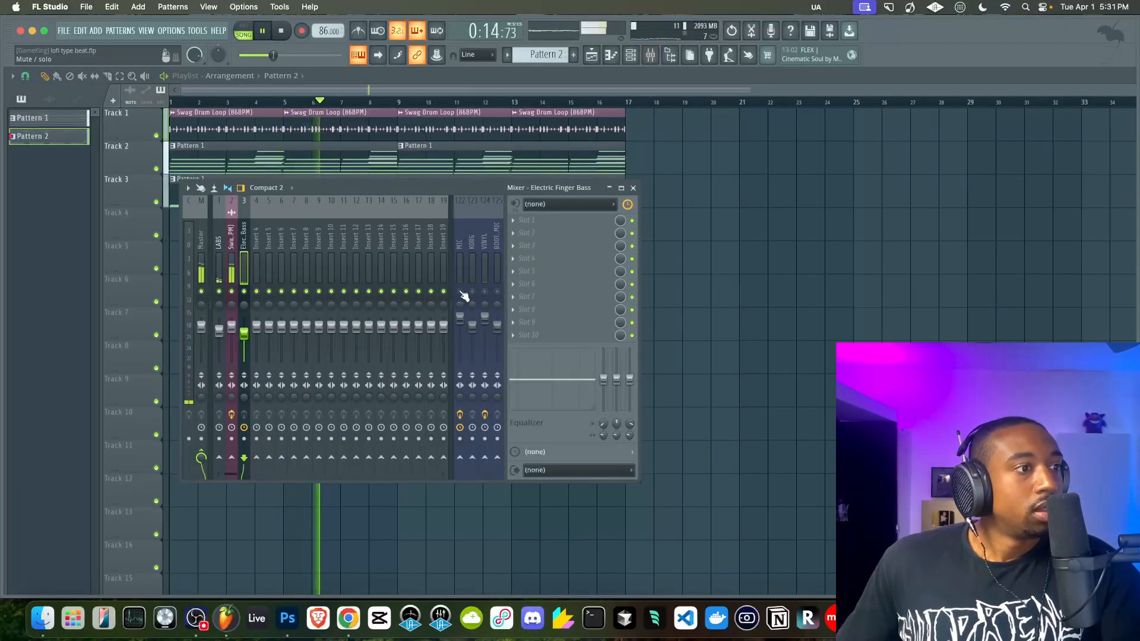
right_click(694, 304)
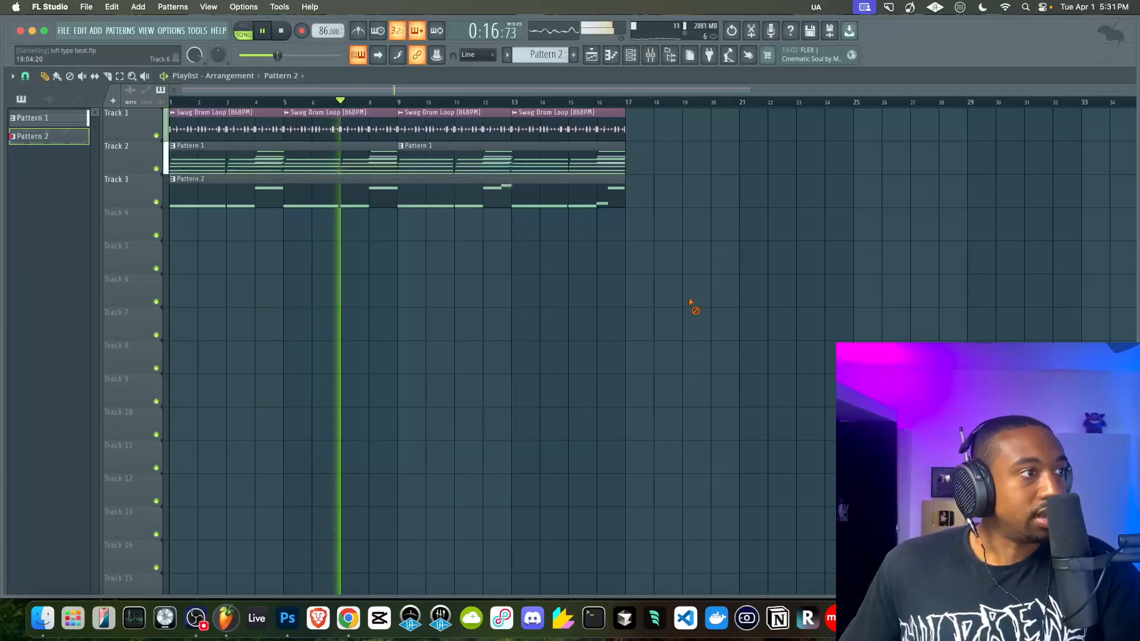
right_click(659, 138)
key("super+s")
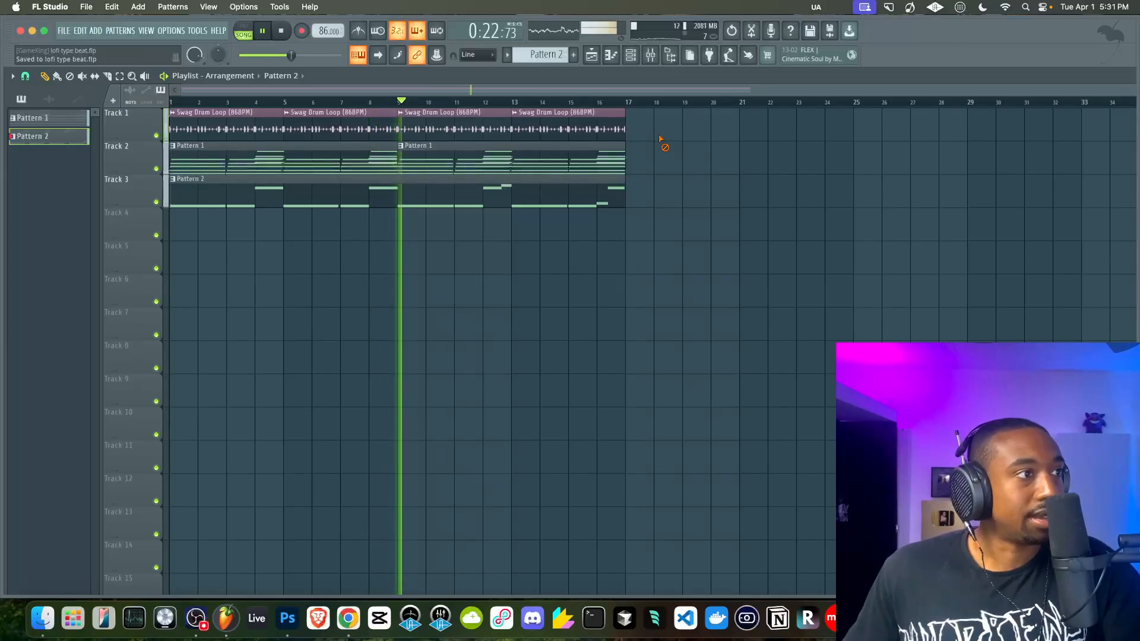
Add a second LABS instrument as a new channel and route it to mixer track 4.
left_click(632, 58)
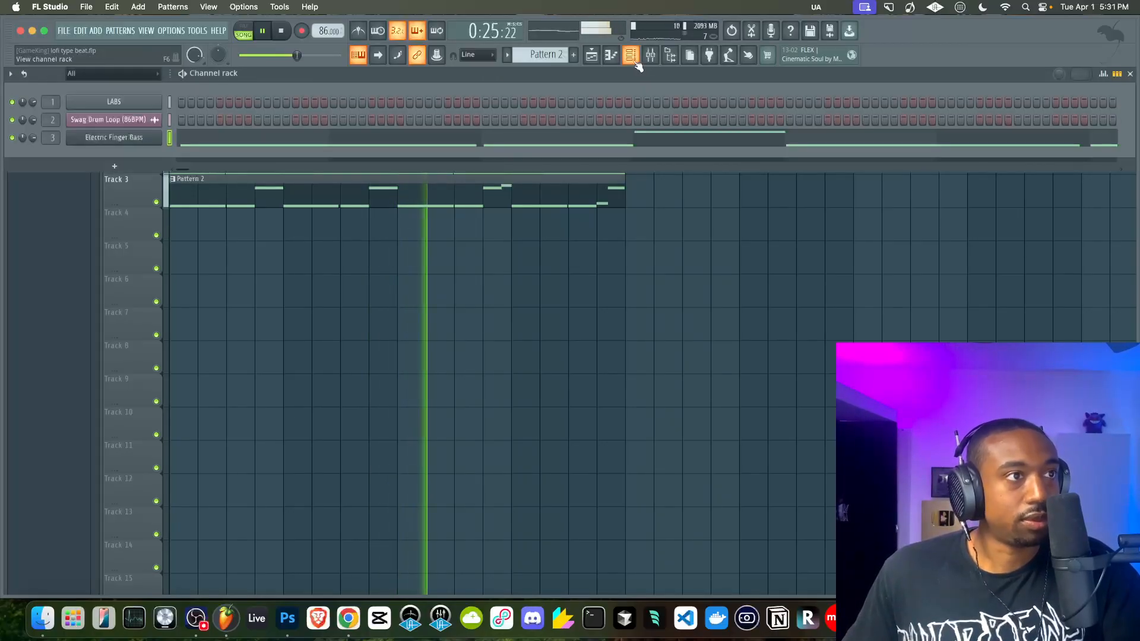
left_click(114, 167)
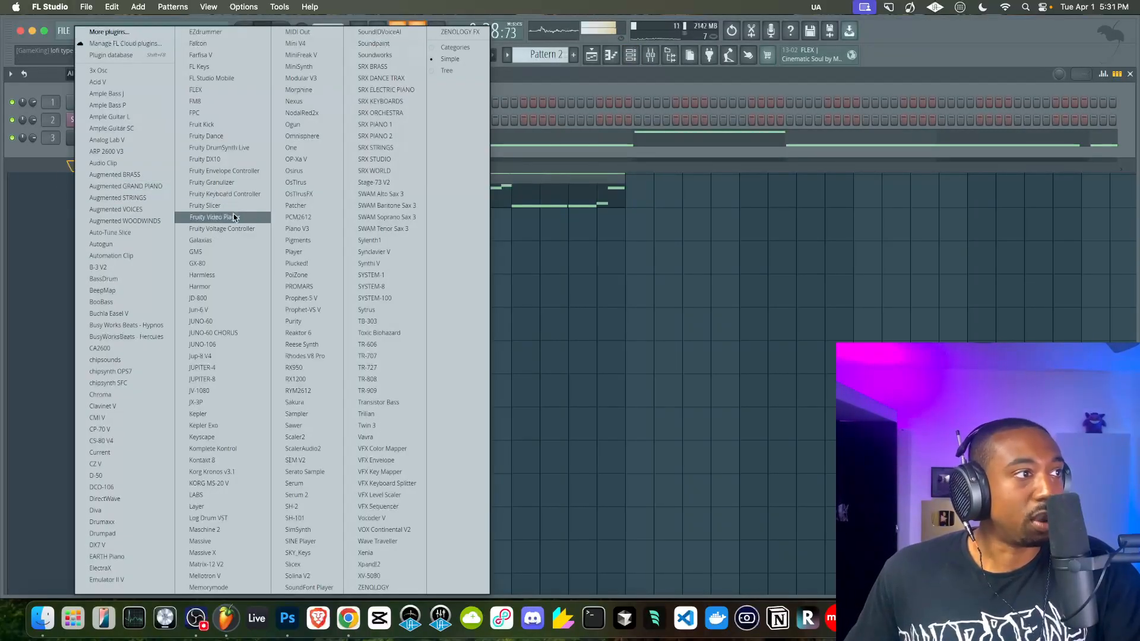
left_click(202, 495)
left_click(674, 50)
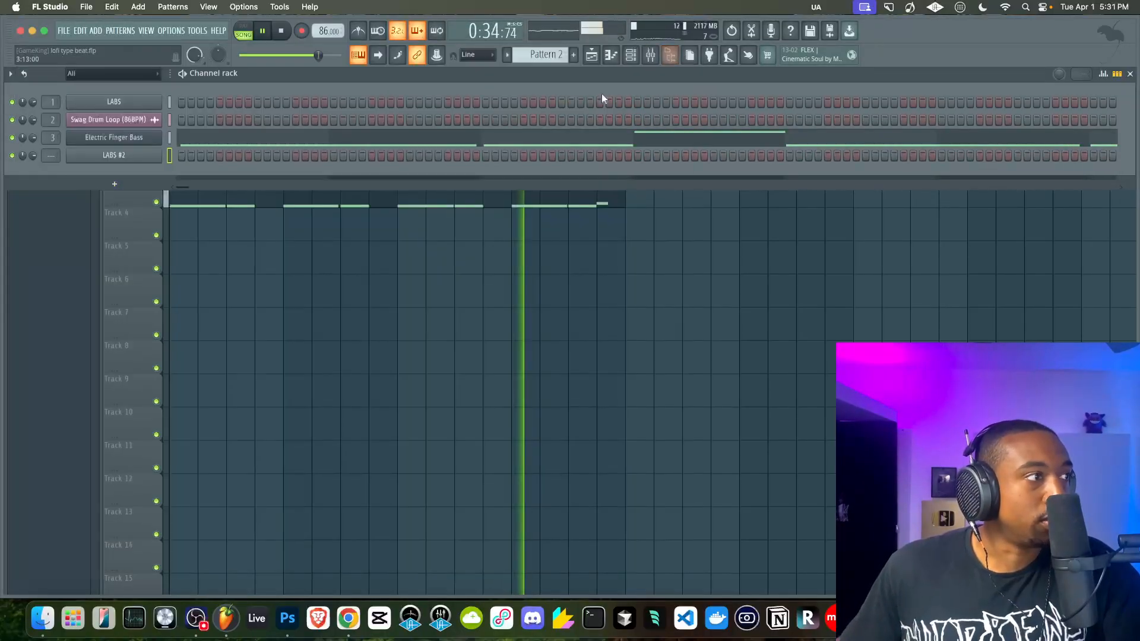
key("F9")
Select the empty Pattern 3 for the second LABS channel, save the project, and stop playback.
left_click_drag(530, 56, 530, 50)
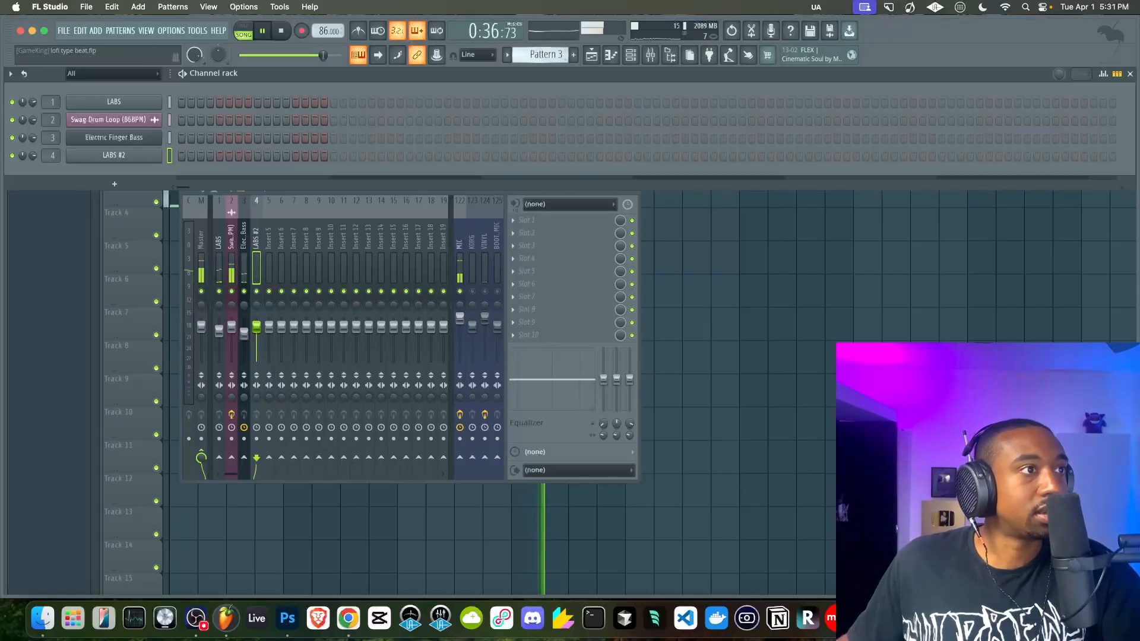
key("F5")
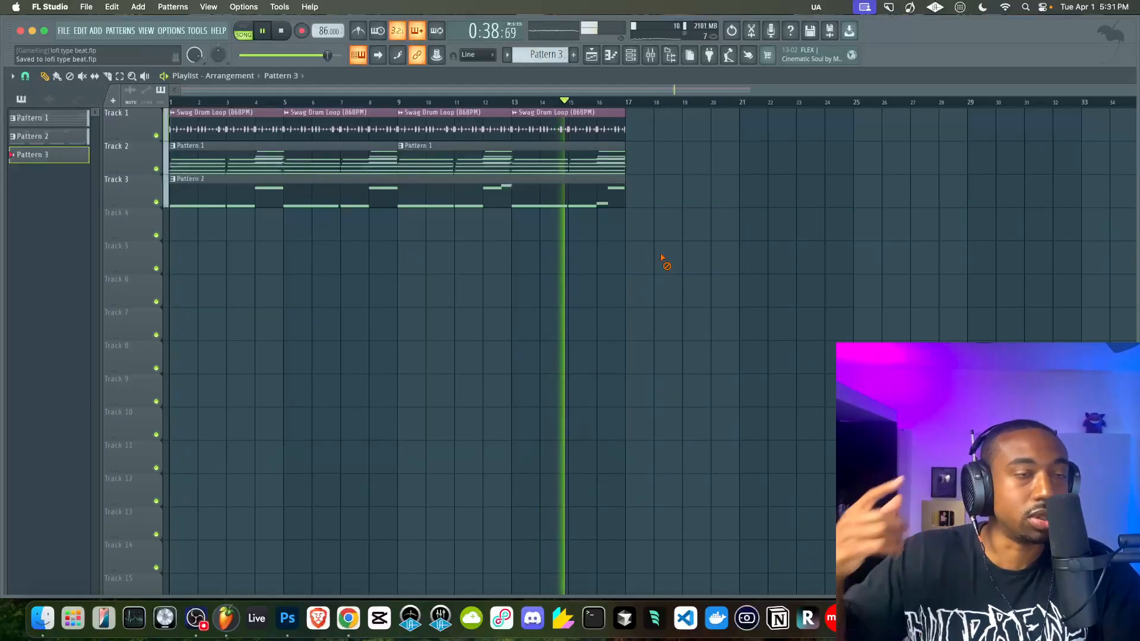
key("F6")
key("space")
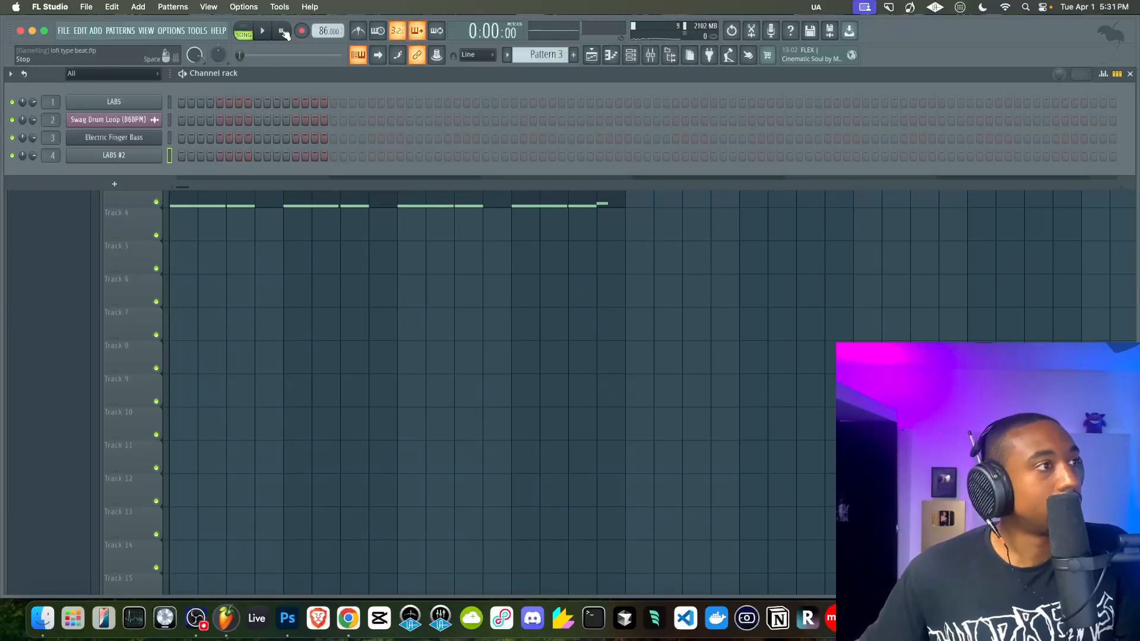
Record a part with the second LABS instrument into Pattern 3 over the playing arrangement, stop playback, and toggle the MIC track's mute.
key("F9")
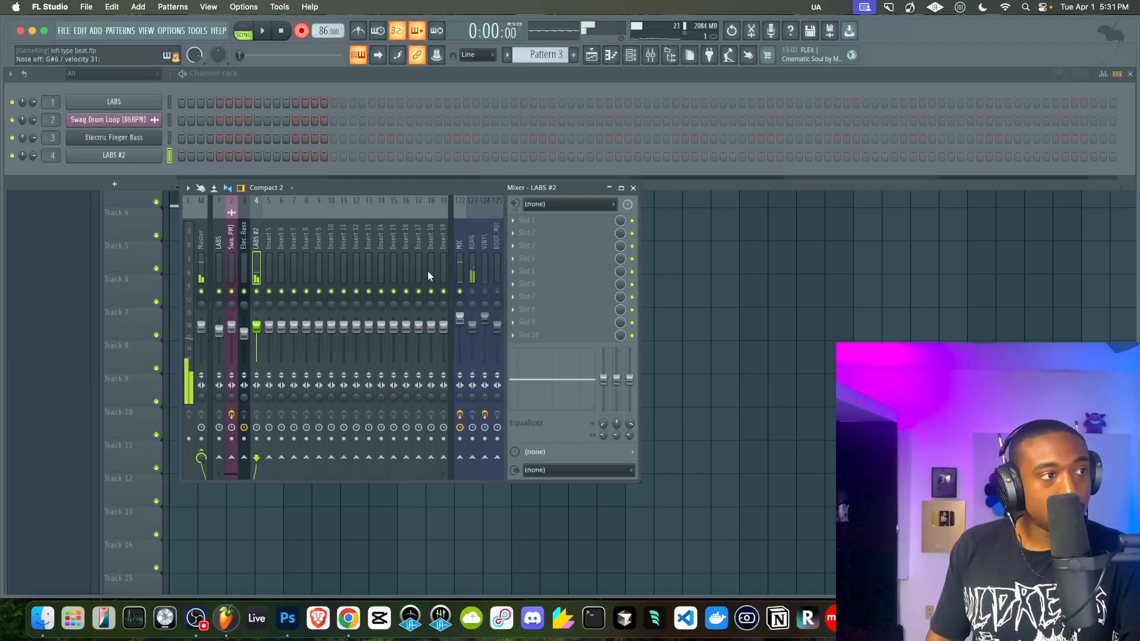
left_click(794, 293)
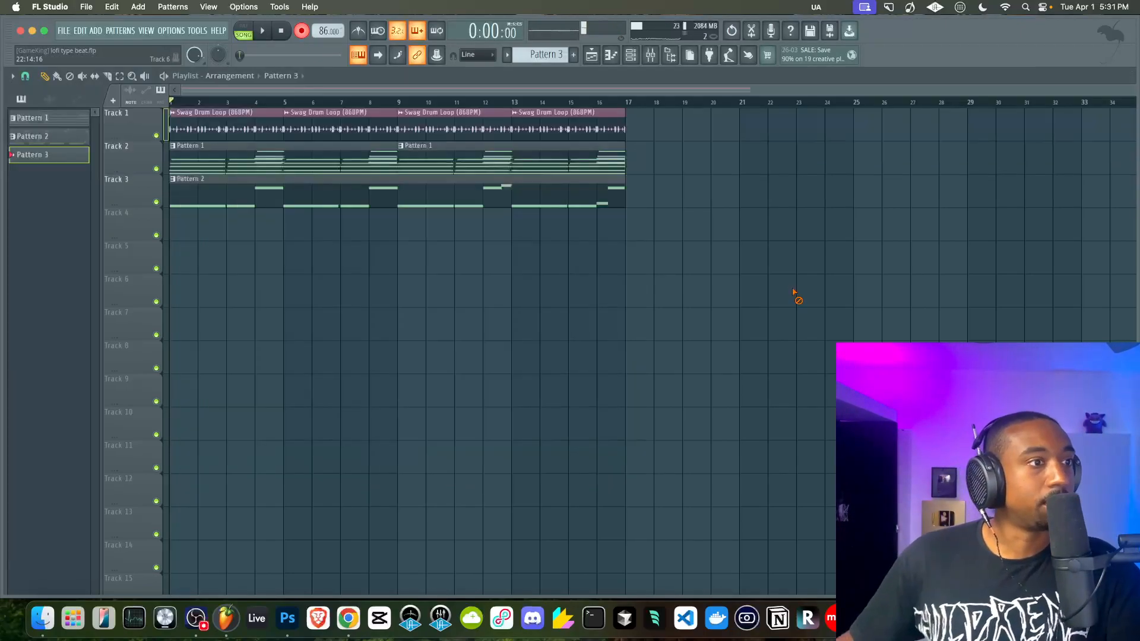
left_click(651, 57)
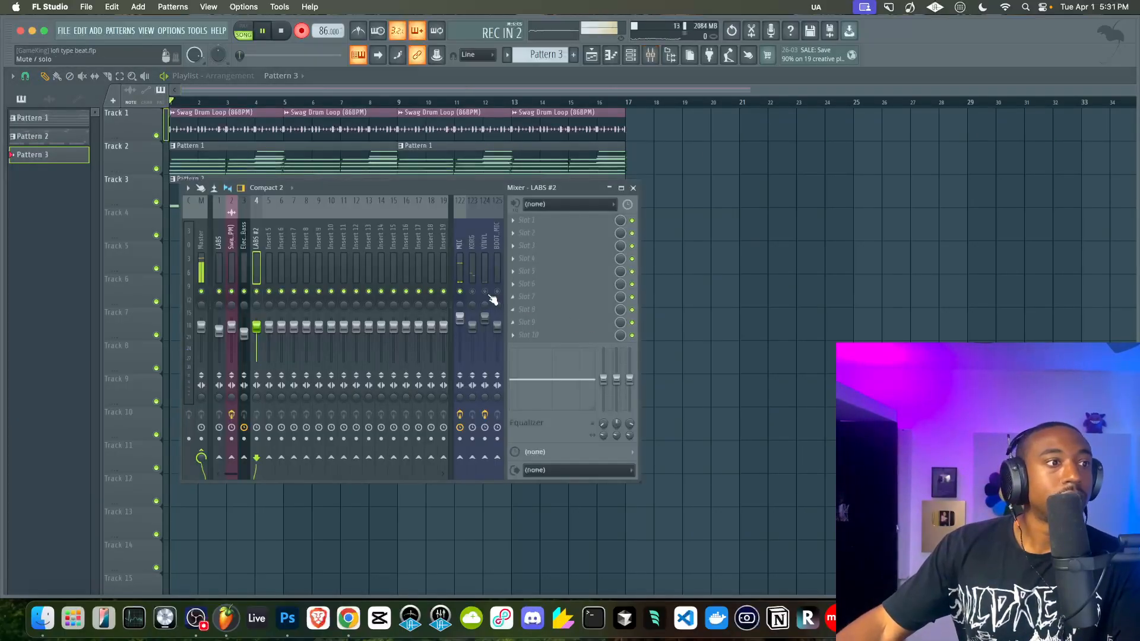
left_click(843, 296)
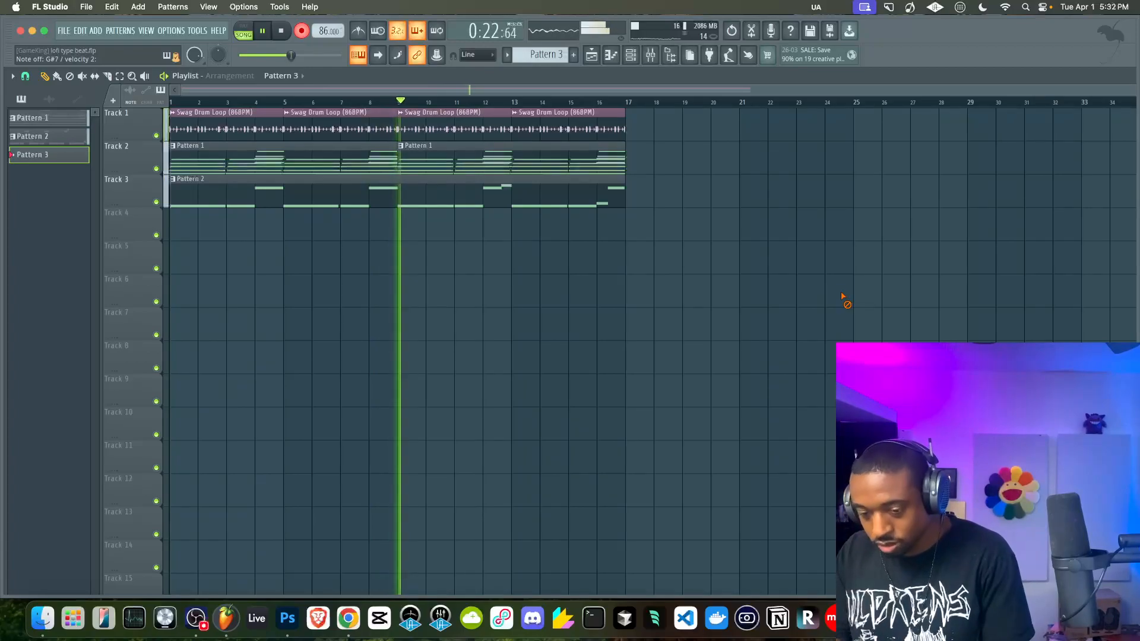
key("space")
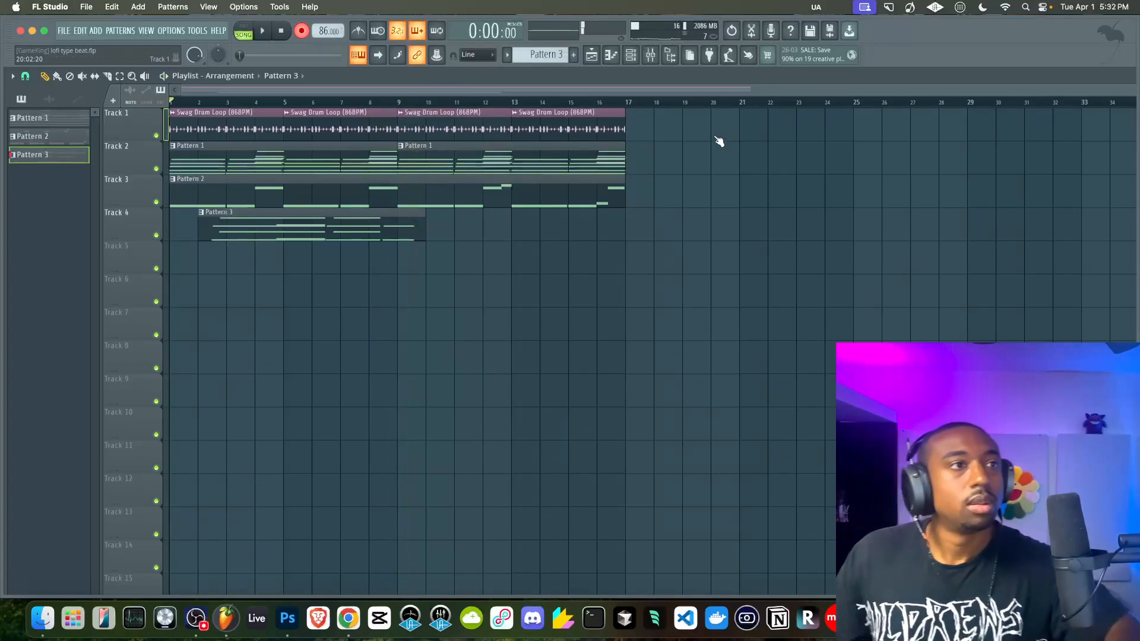
left_click(650, 55)
key("F9")
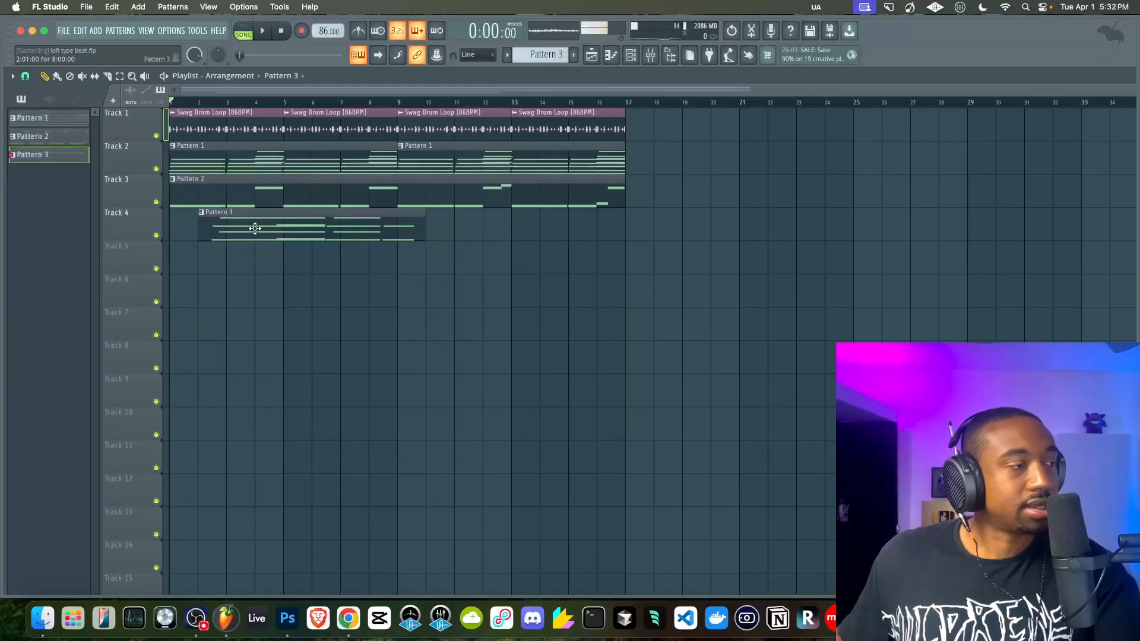
Rename playlist Track 4 as Topline, Track 2 as Harmony and Track 3 as Contrast.
double_click(126, 216)
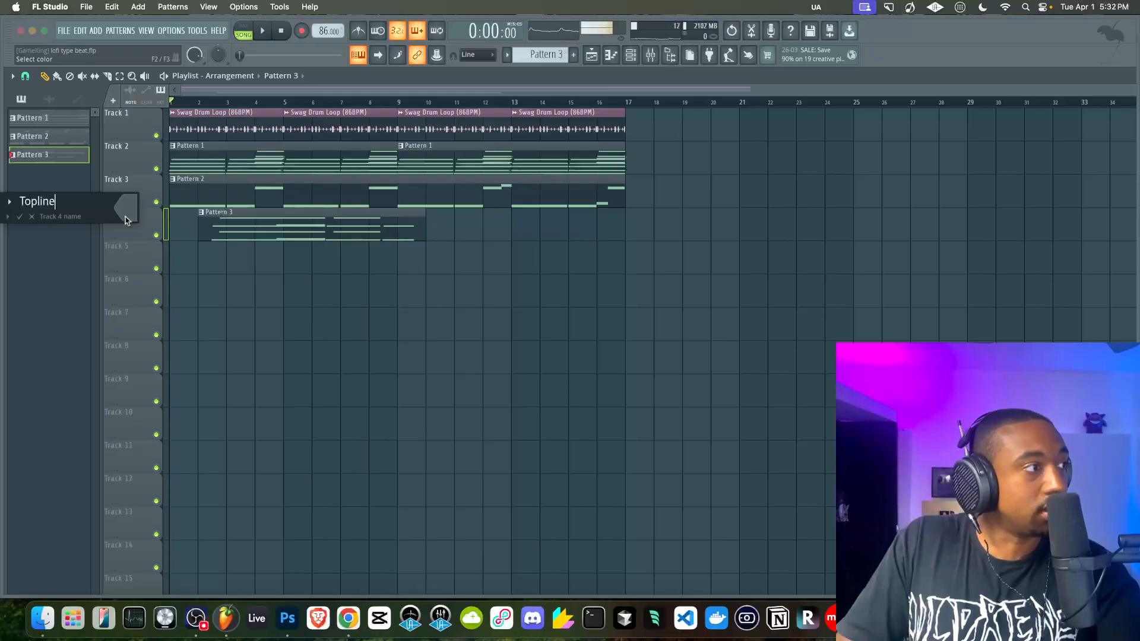
type("Topline")
key("Return")
double_click(132, 155)
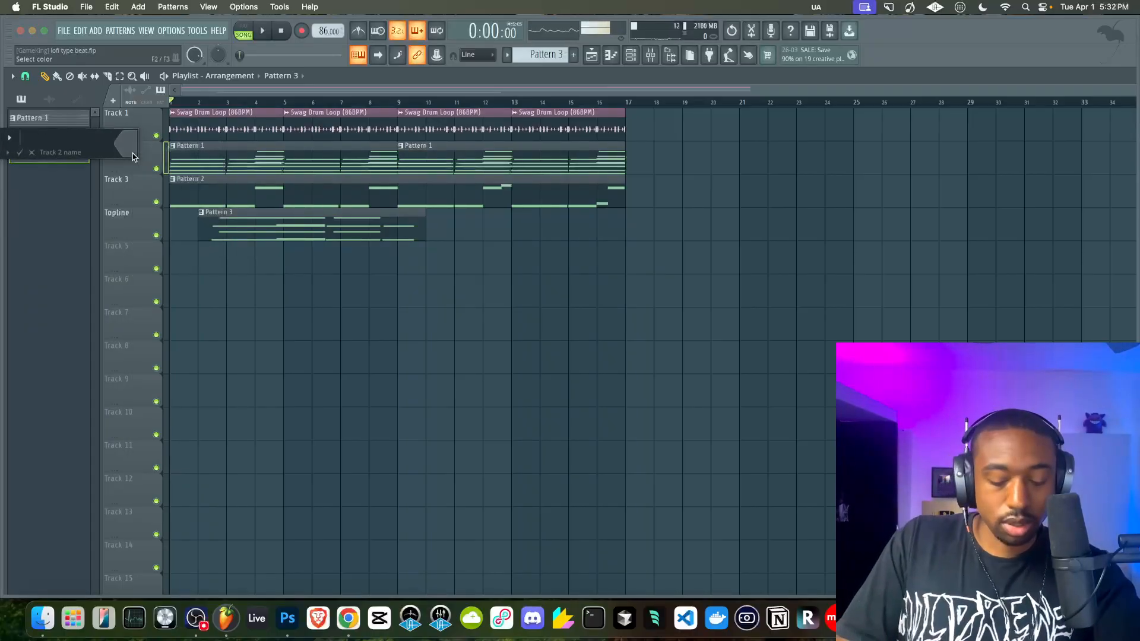
right_click(134, 197)
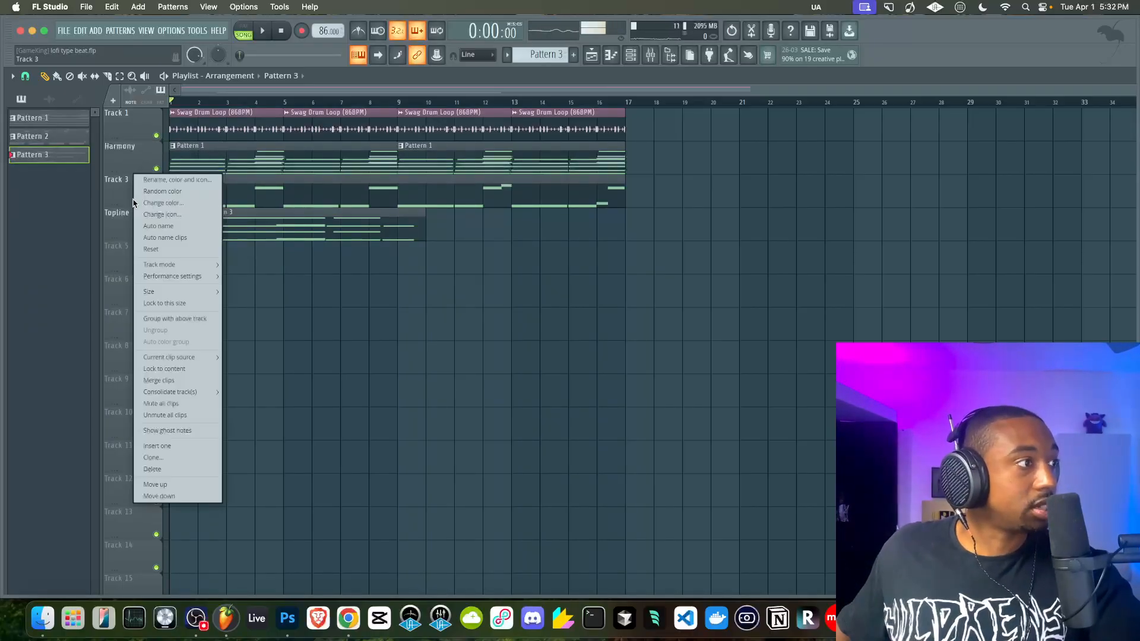
left_click(136, 199)
key("Return")
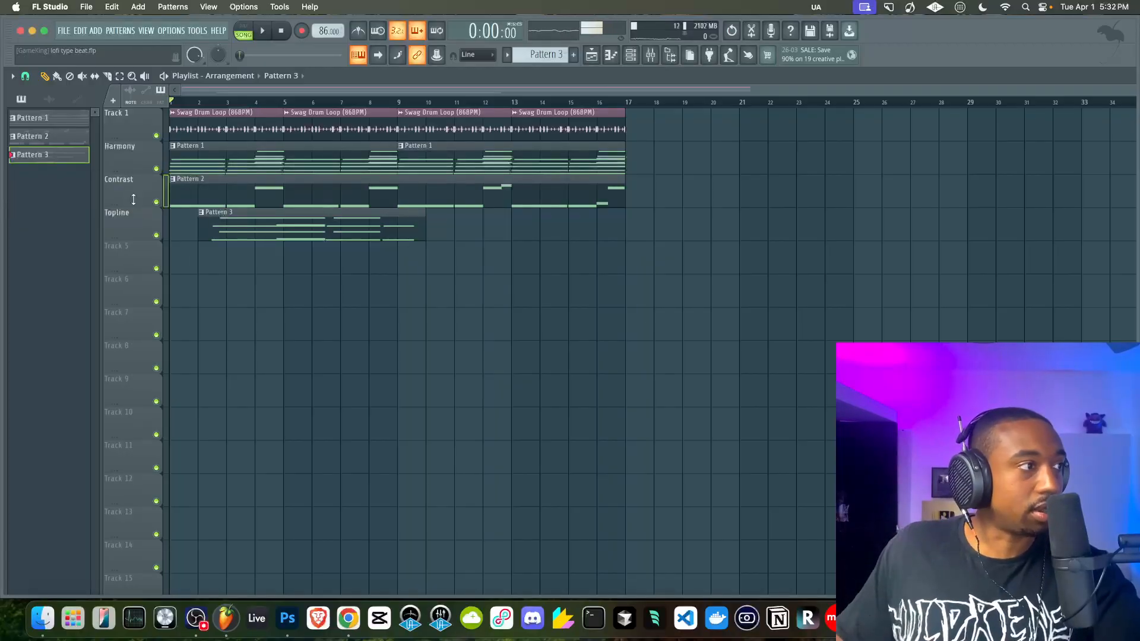
right_click(122, 211)
key("d")
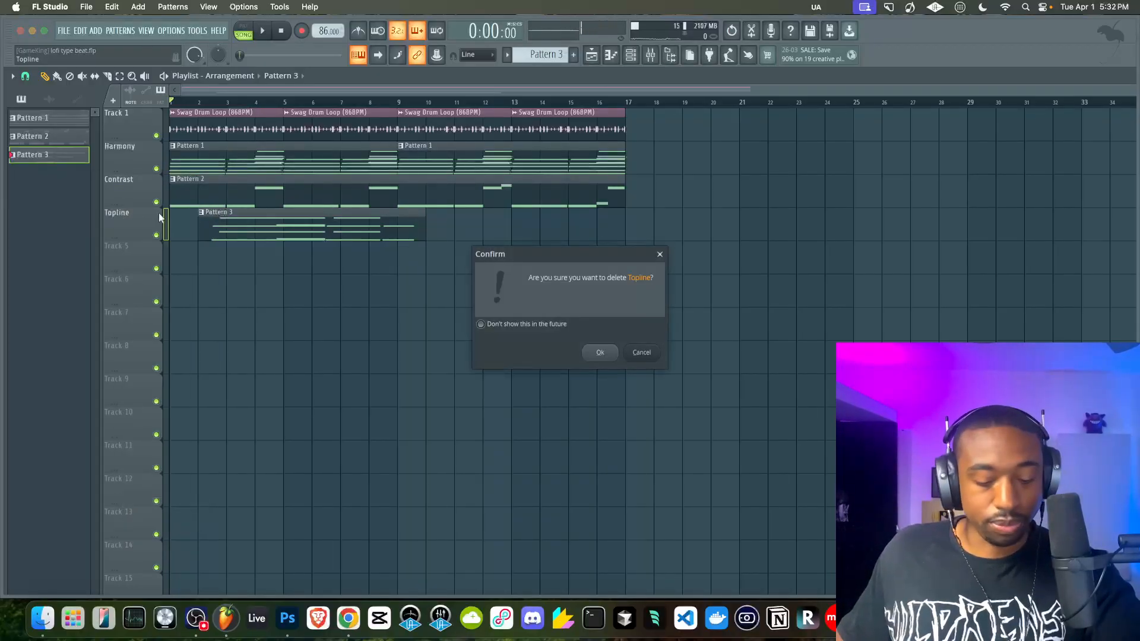
left_click(657, 257)
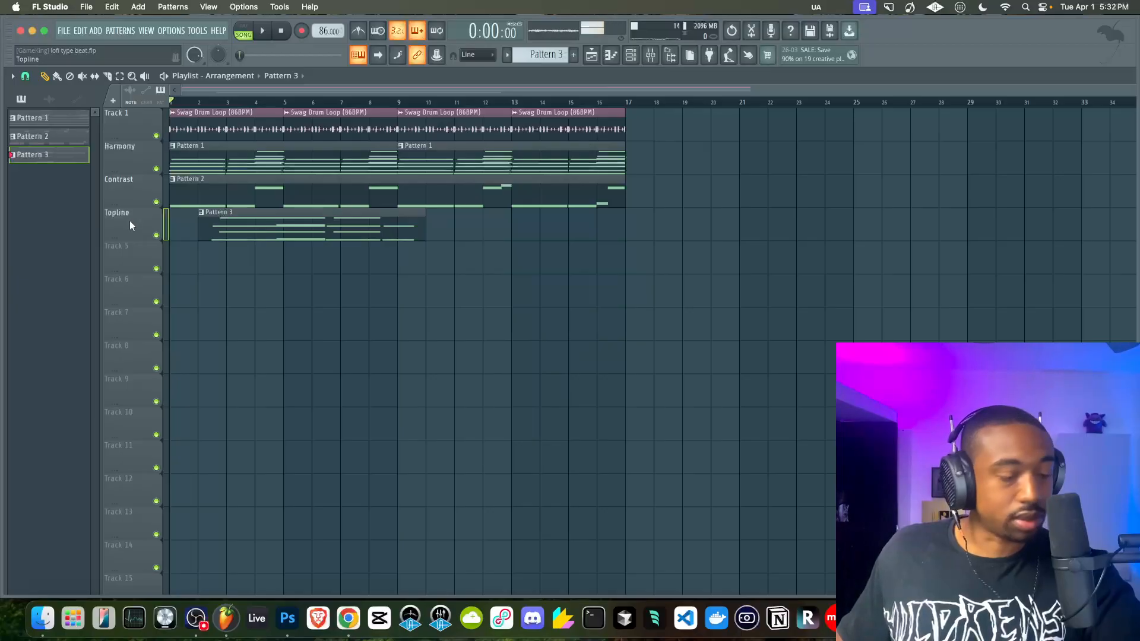
Move the Topline track up above all the other playlist tracks.
right_click(129, 220)
key("u")
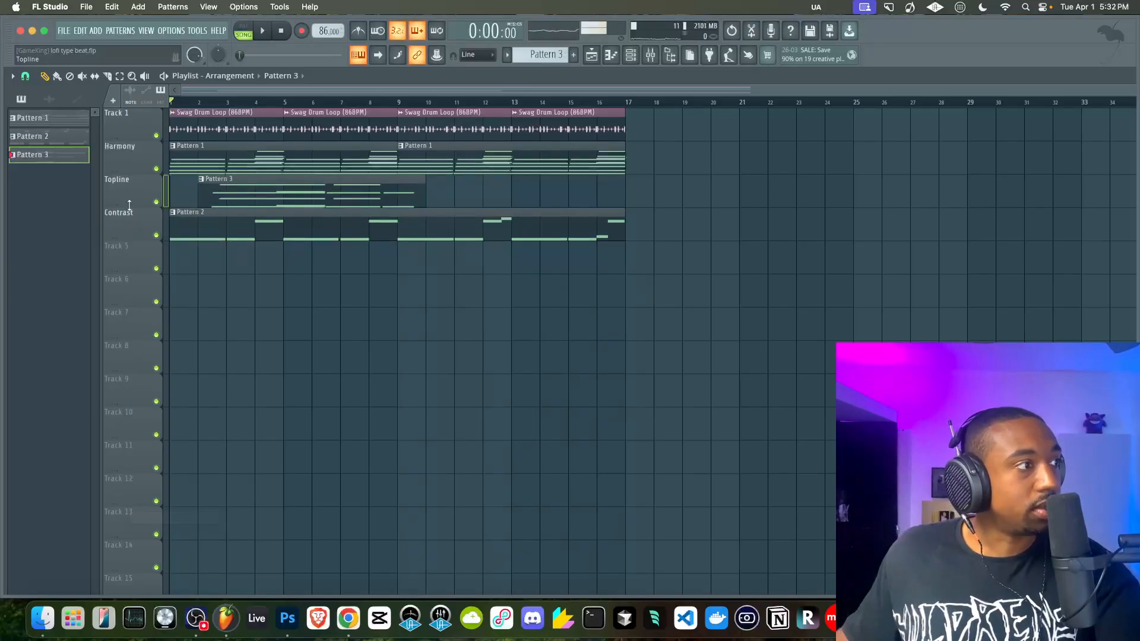
right_click(129, 191)
key("u")
right_click(129, 158)
key("u")
Rename the drum loop's playlist track as Rhythm and move it down below the Contrast track.
right_click(130, 149)
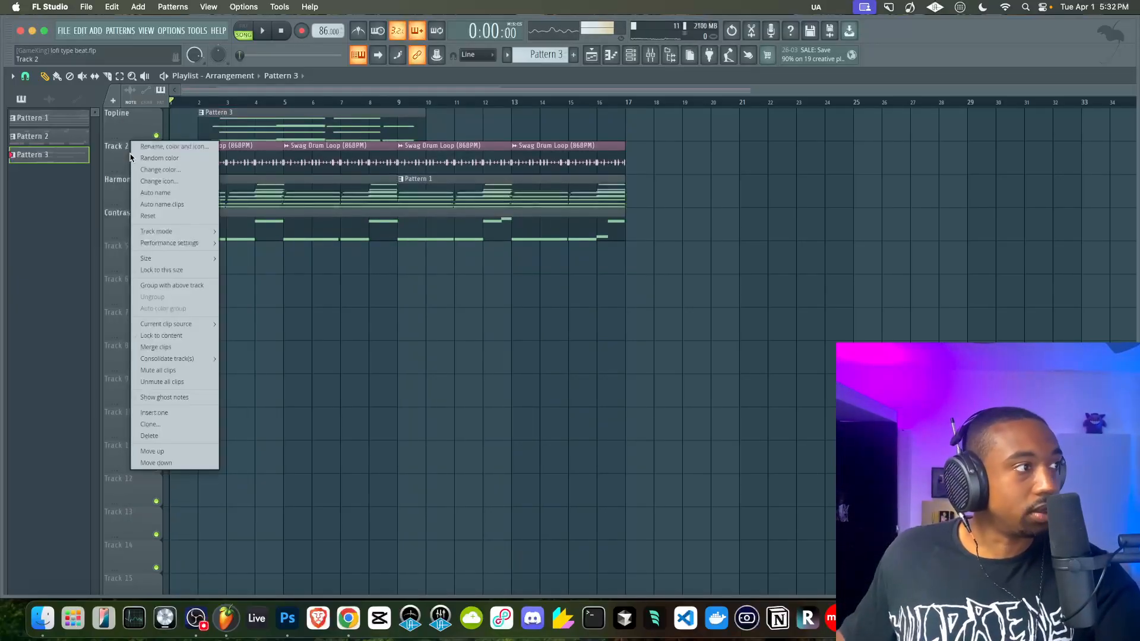
type("rR")
right_click(130, 152)
key("d")
right_click(130, 178)
key("d")
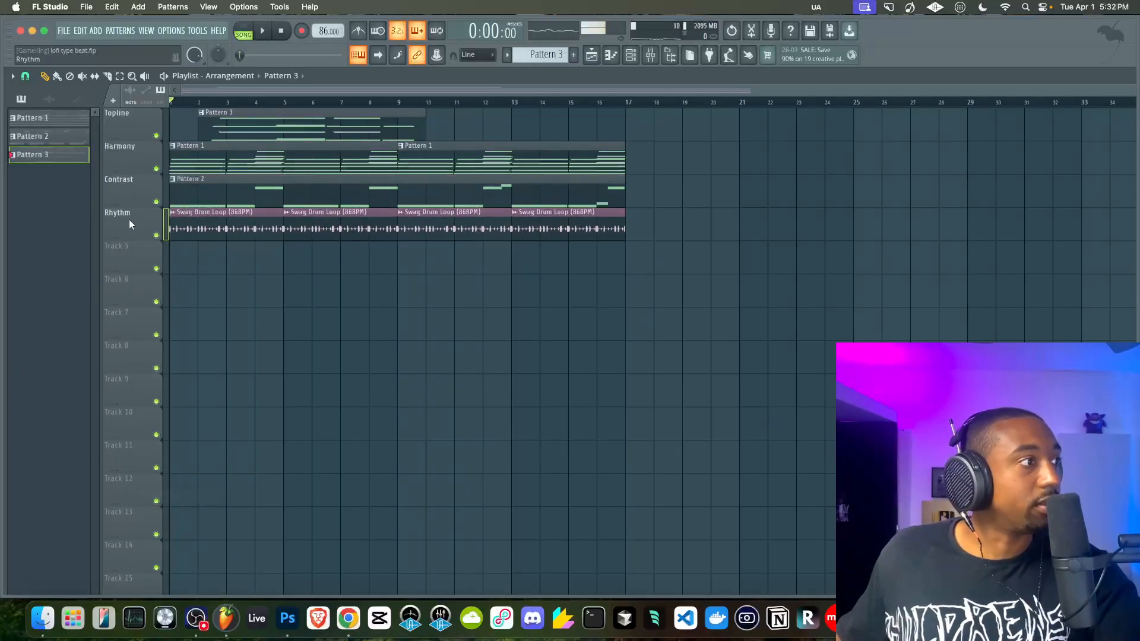
Rename Pattern 3 as Topline and Pattern 1 as Harmony from their playlist clips.
left_click(202, 113)
type("r")
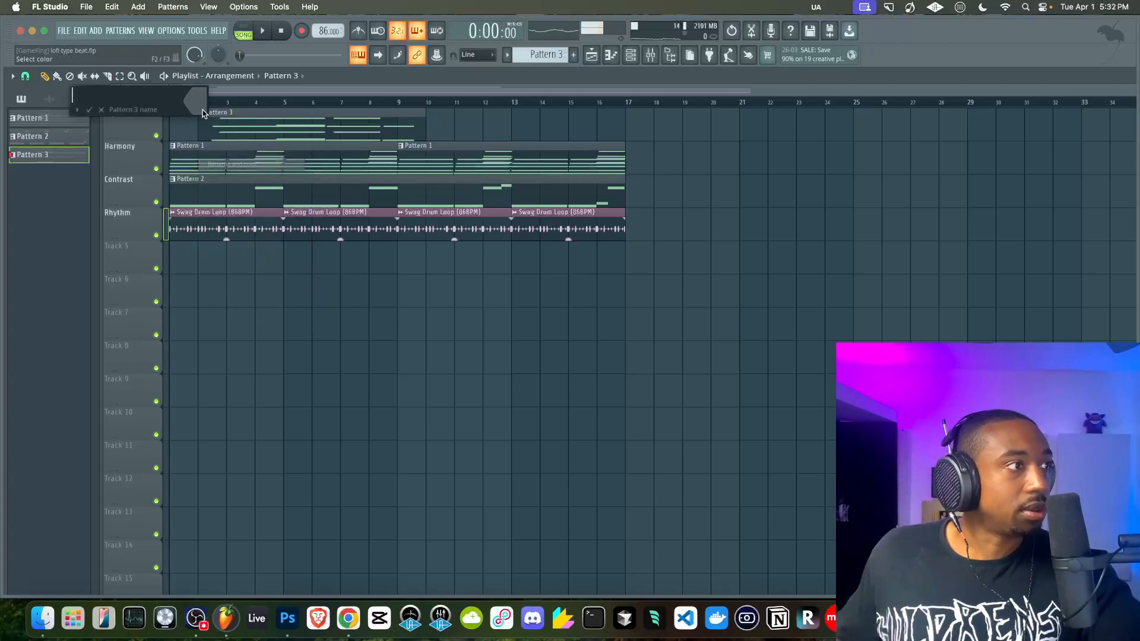
type("Topline")
key("Return")
left_click(173, 147)
type("rHarmony")
key("Return")
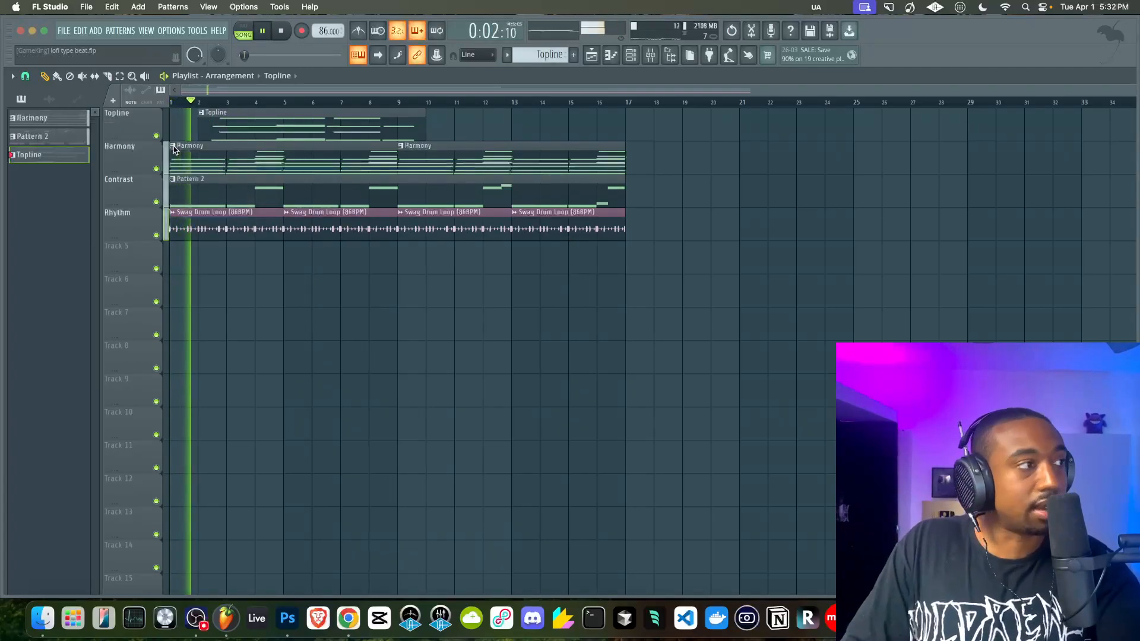
Rename Pattern 2 as Contrast and the drum loop's audio clip as Rhythm.
left_click(173, 179)
type("rC")
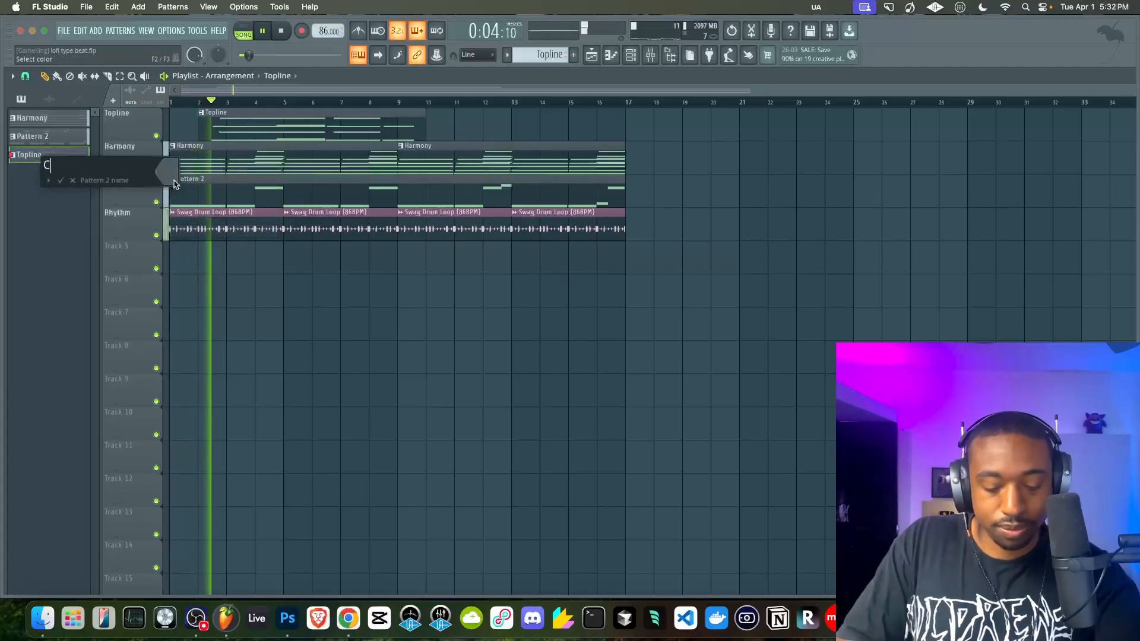
type("ontrast")
key("Return")
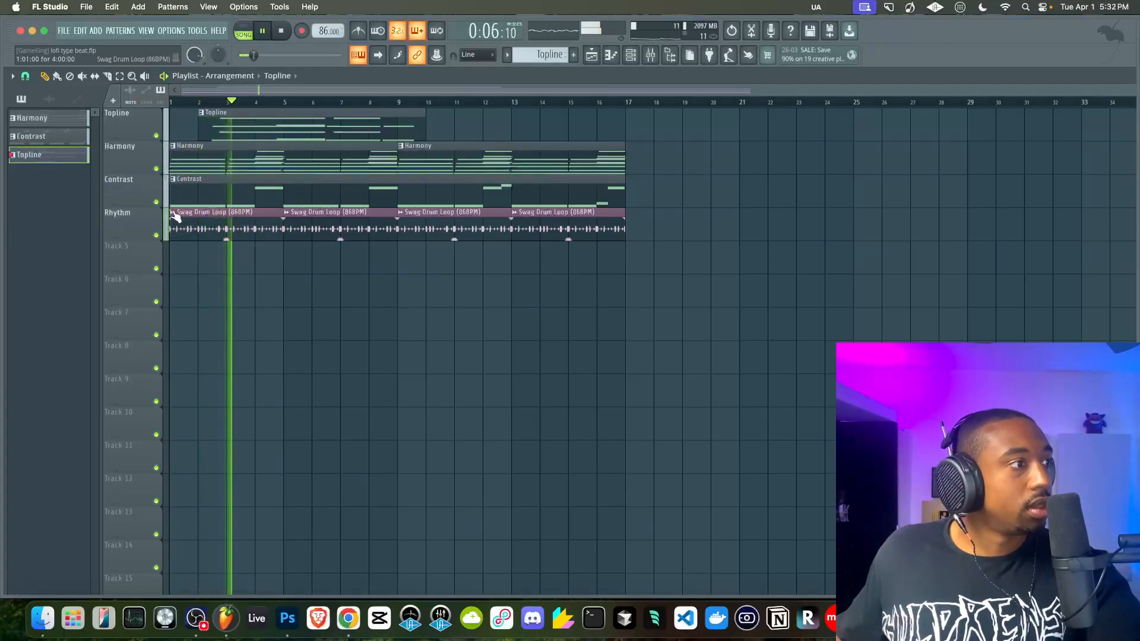
left_click(172, 213)
type("rRhyth")
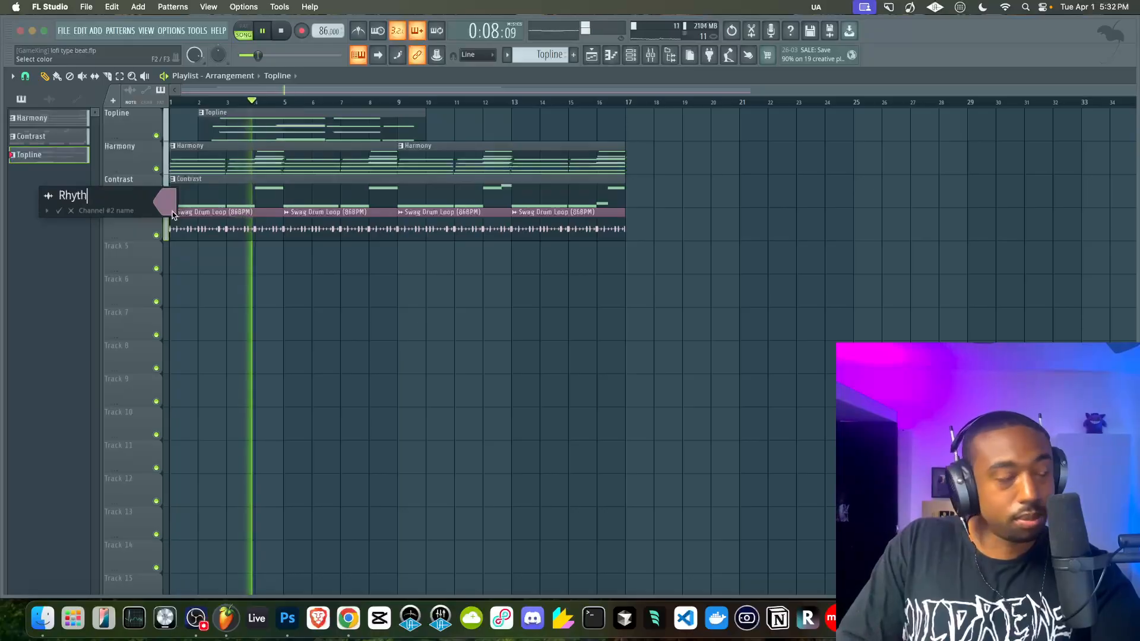
type("m")
key("Return")
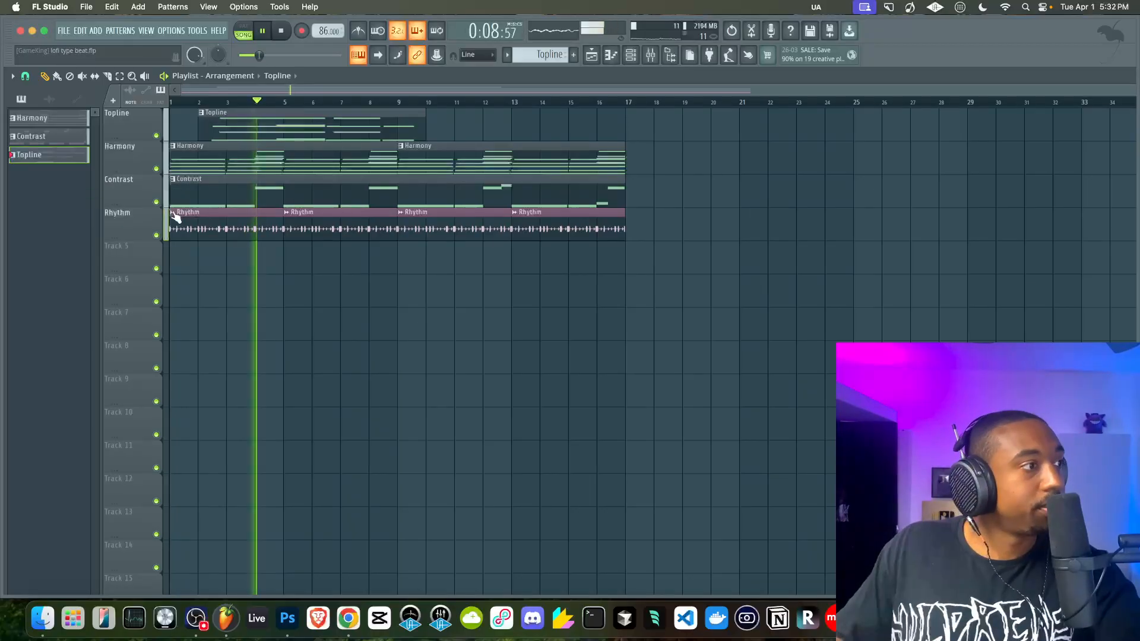
Toggle the MIC track's mute in the mixer and select the Topline clip in the playlist.
left_click(653, 55)
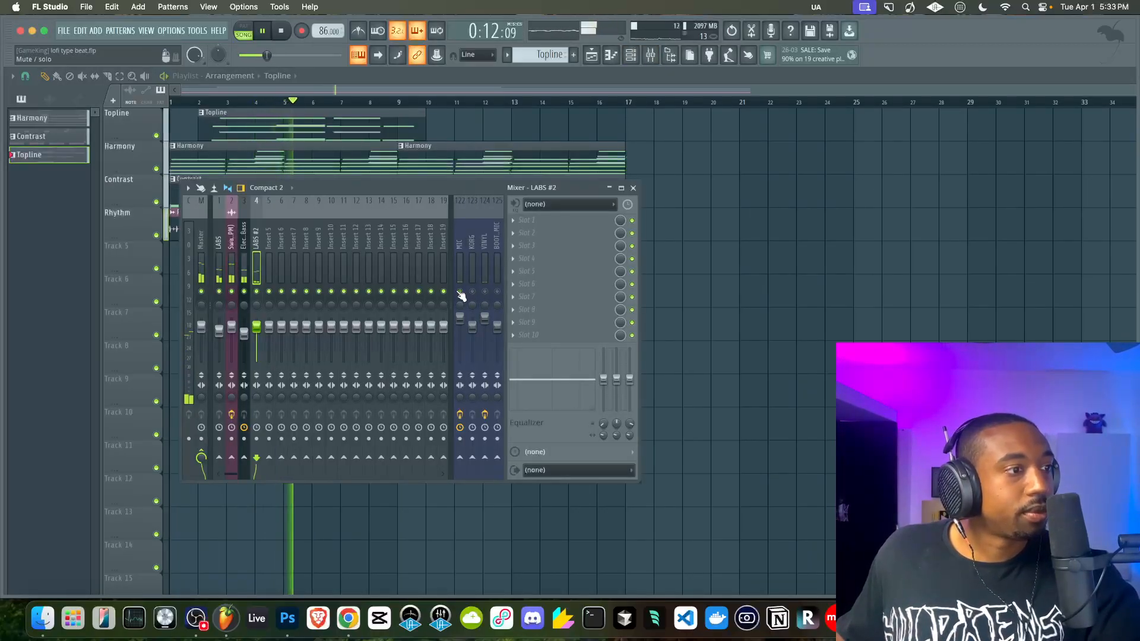
key("F9")
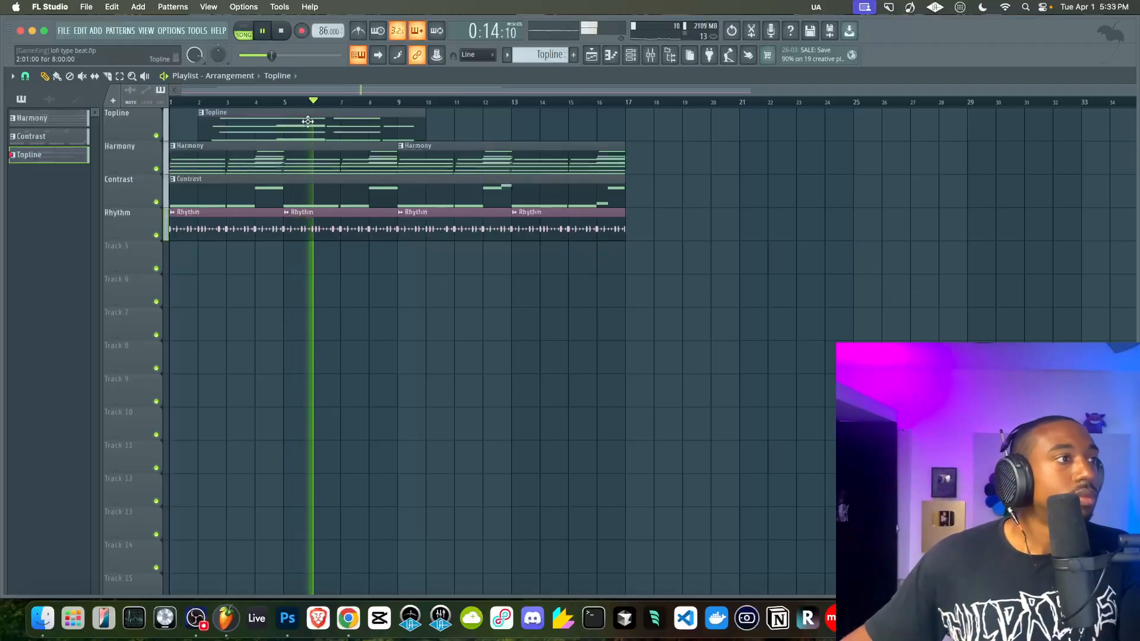
left_click(276, 125)
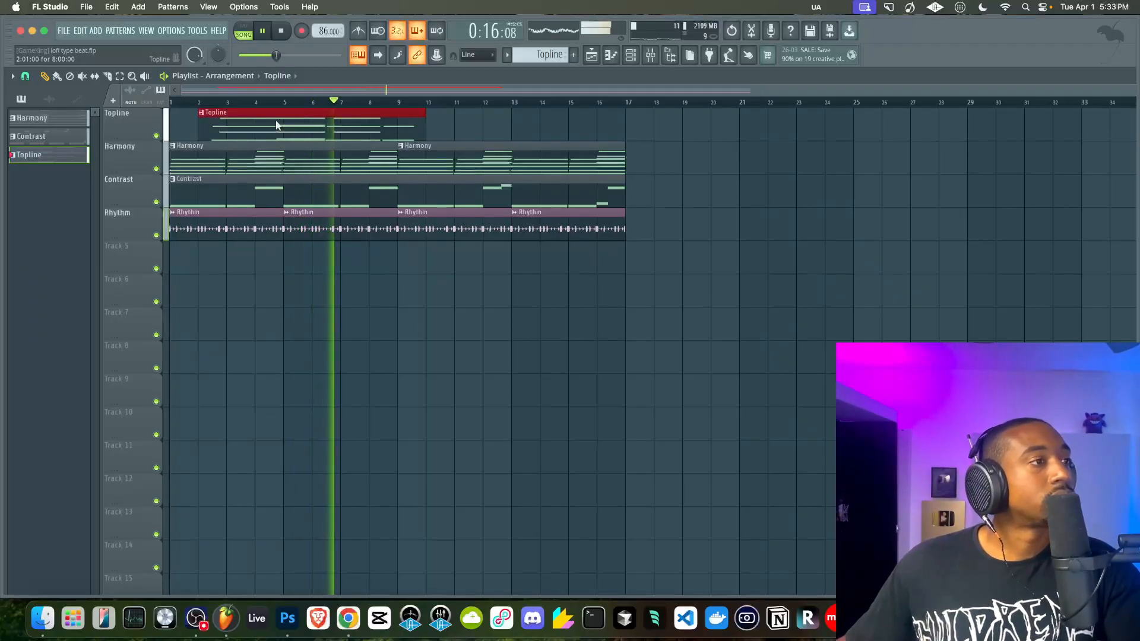
right_click(526, 133)
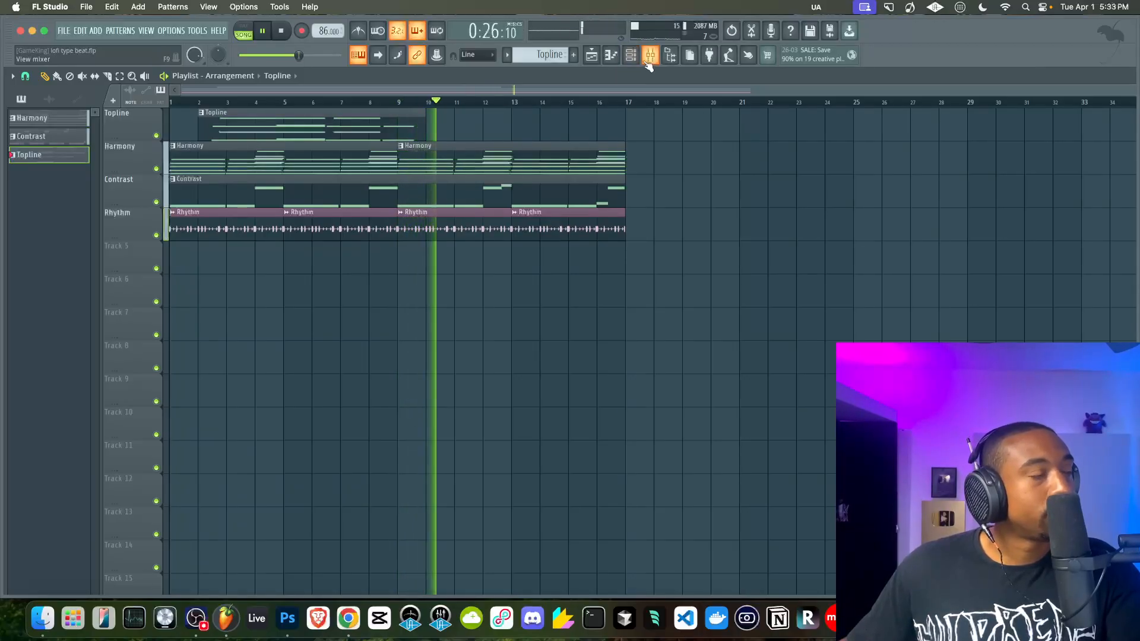
Collapse the Drum Loops folder in the browser, hide the browser, and toggle the MIC track's mute in the mixer again.
left_click(670, 59)
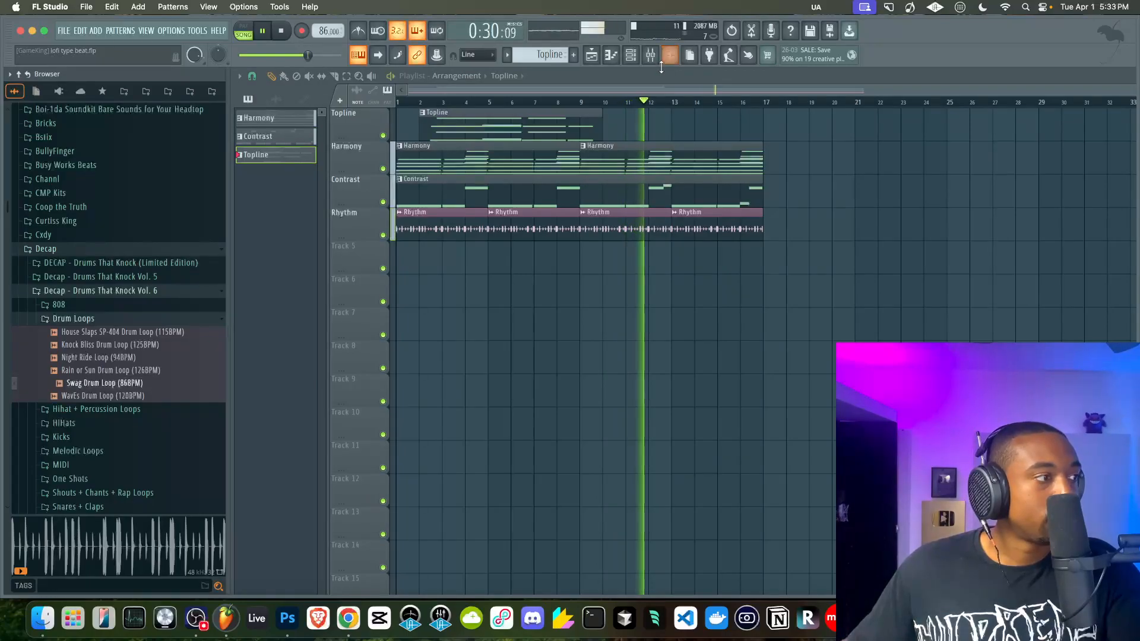
left_click(168, 320)
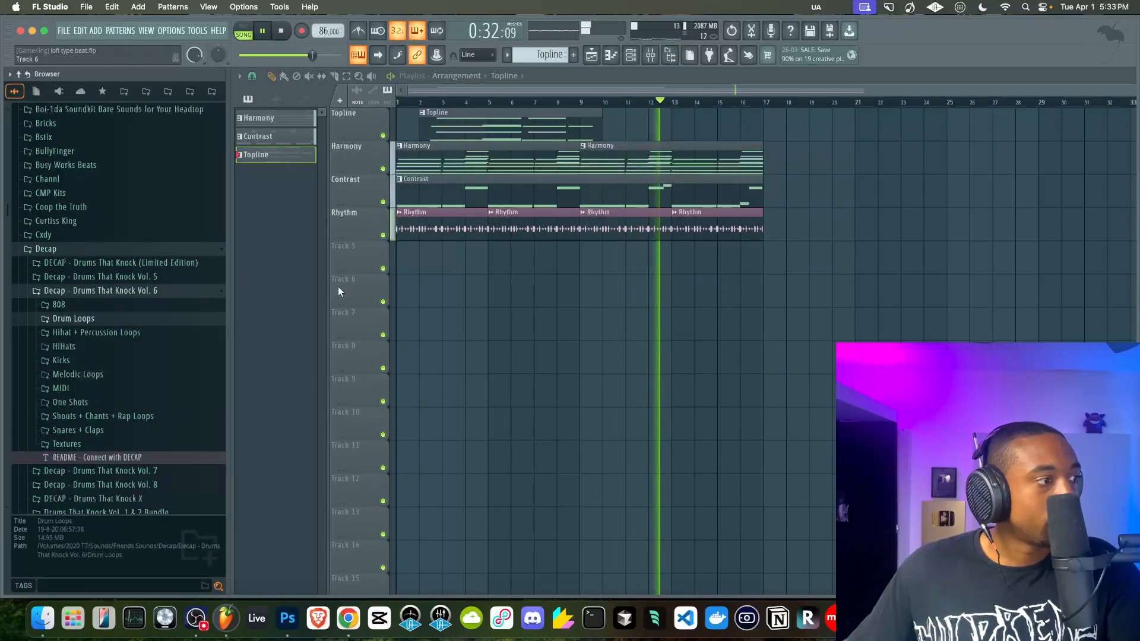
left_click(671, 56)
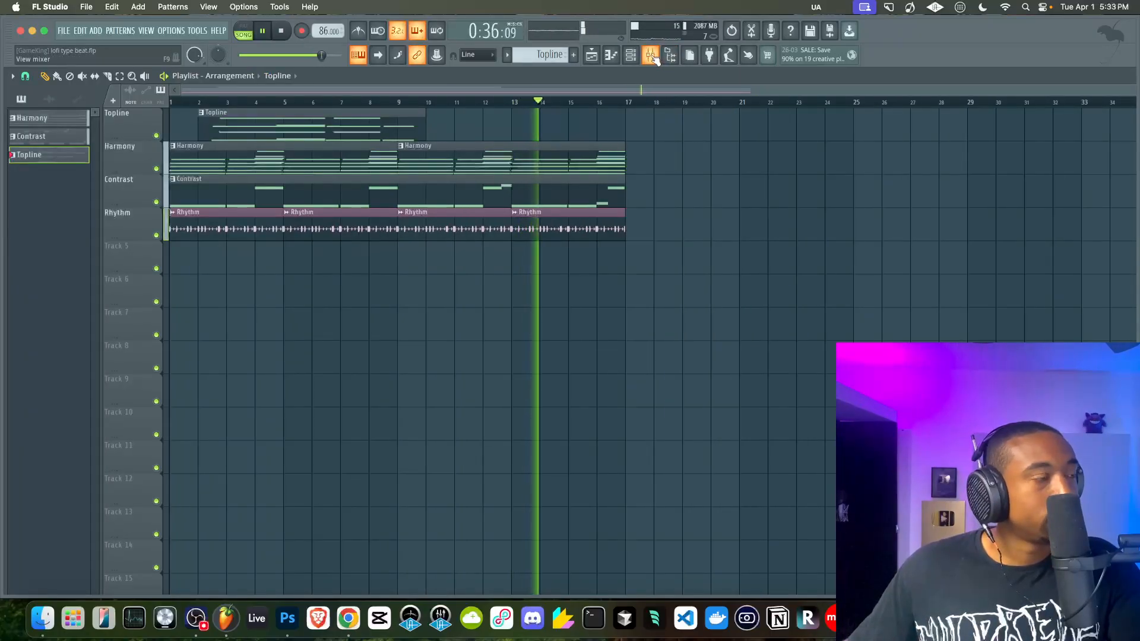
left_click(653, 57)
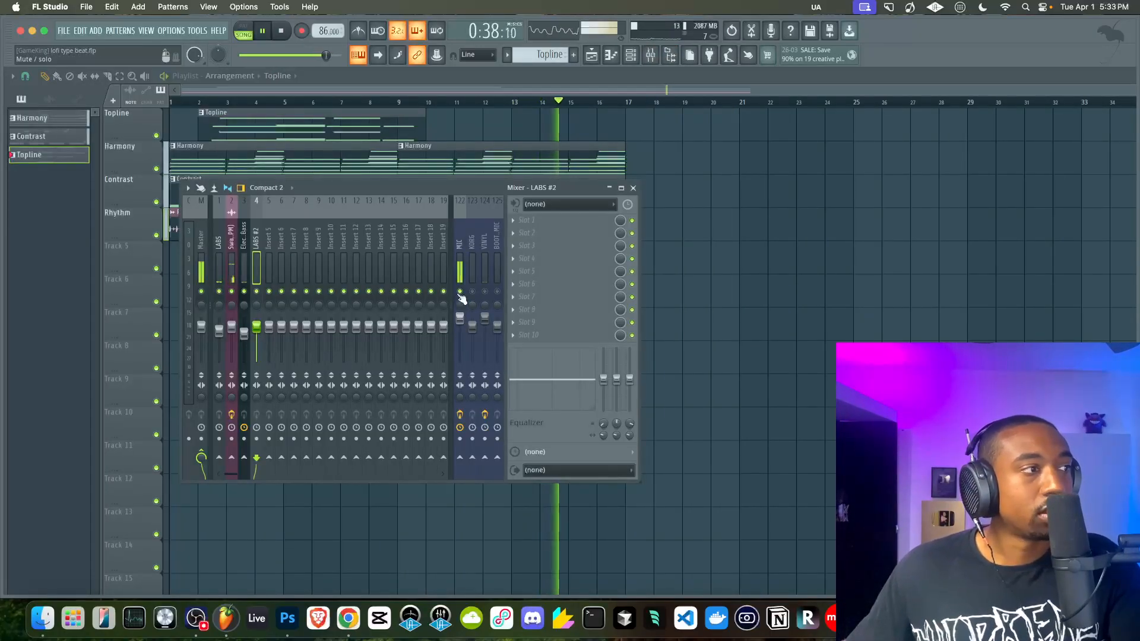
key("F9")
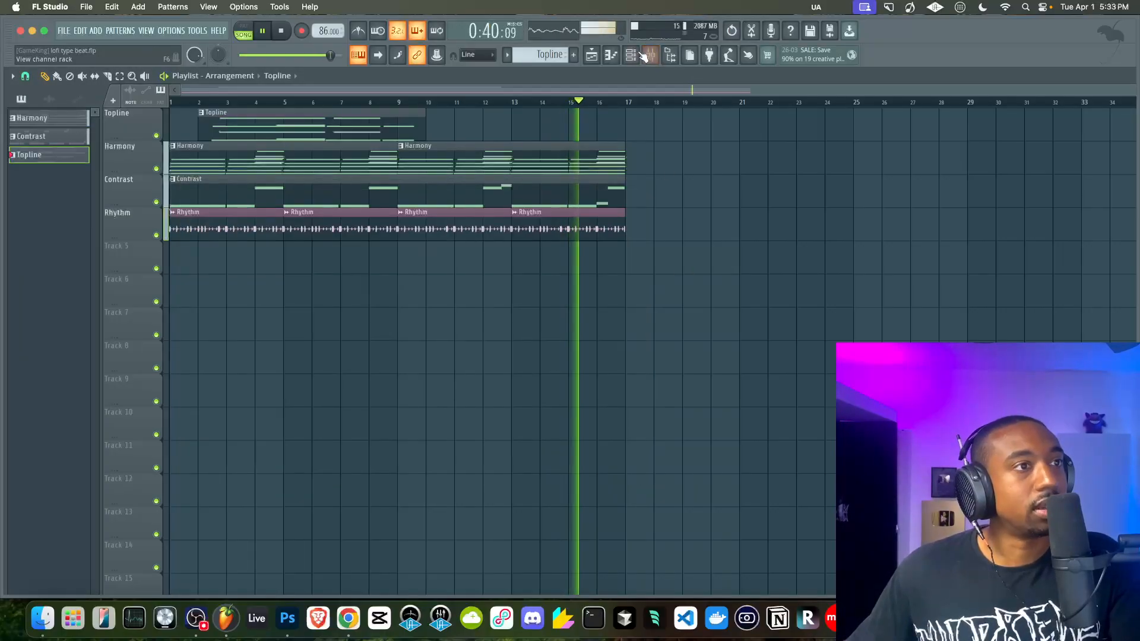
Select the first LABS channel, create a new empty pattern for it, and toggle the MIC track's mute in the mixer.
key("F6")
left_click(169, 102)
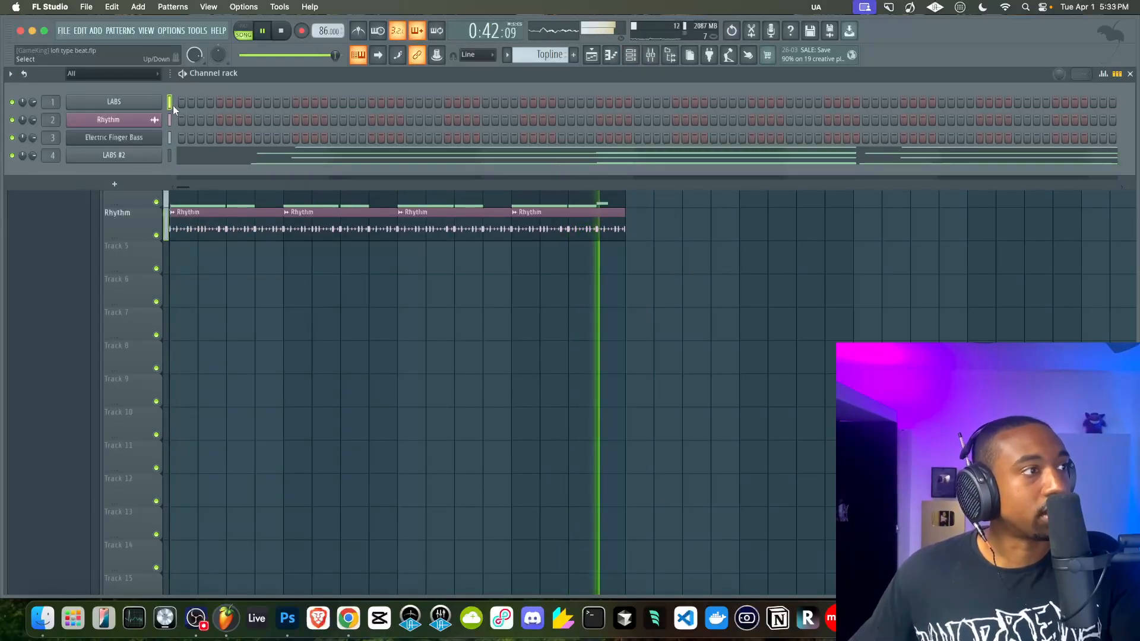
key("F4")
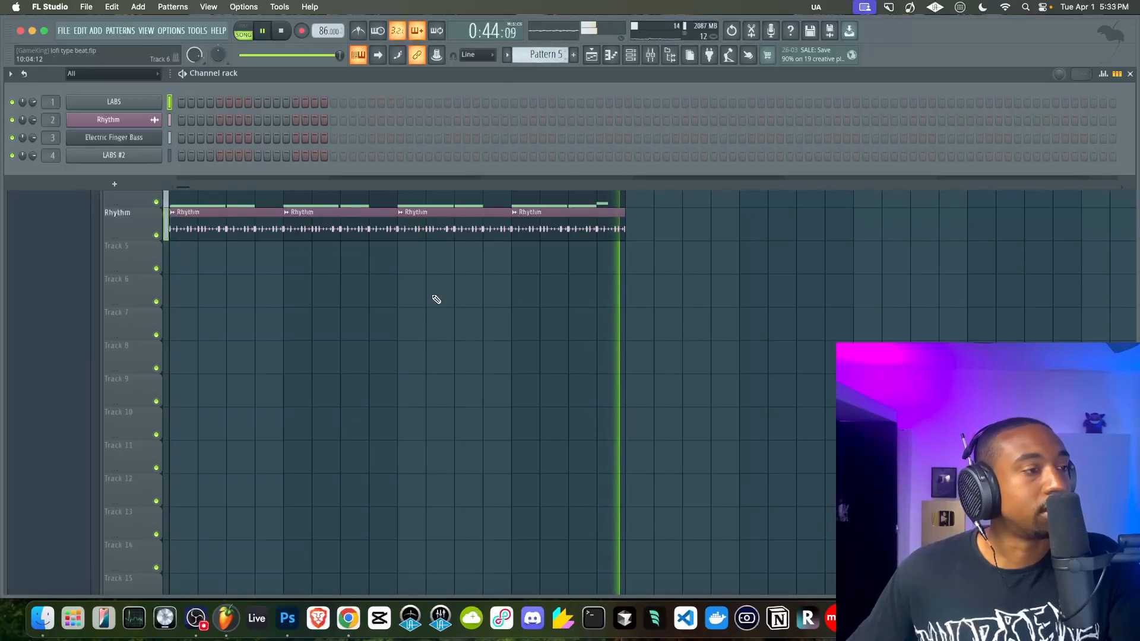
key("F6")
left_click(653, 55)
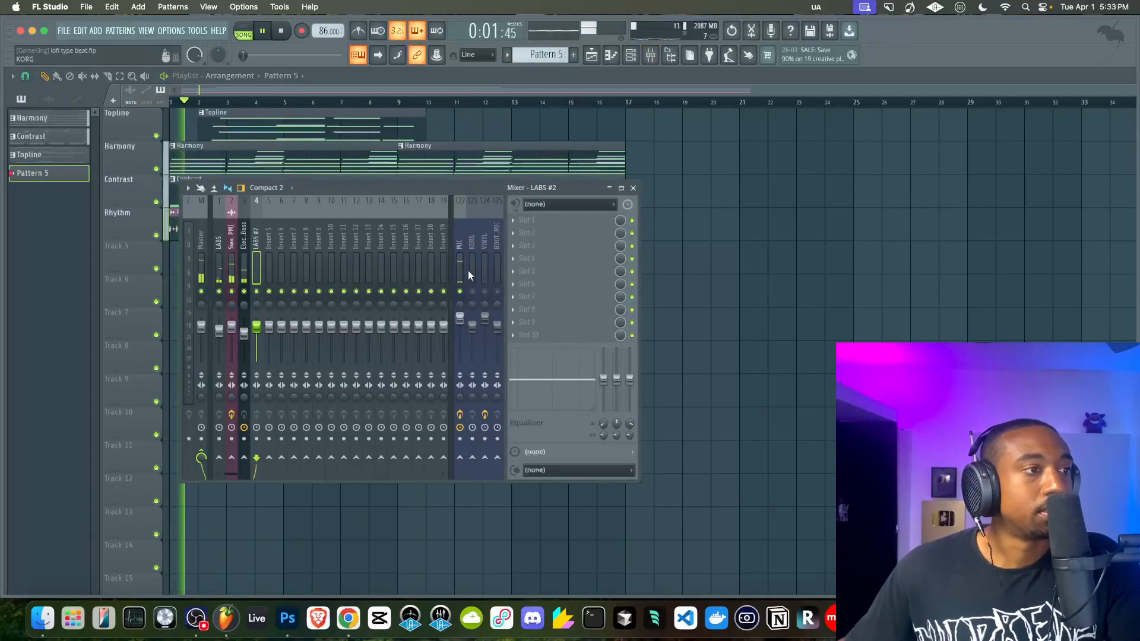
key("F9")
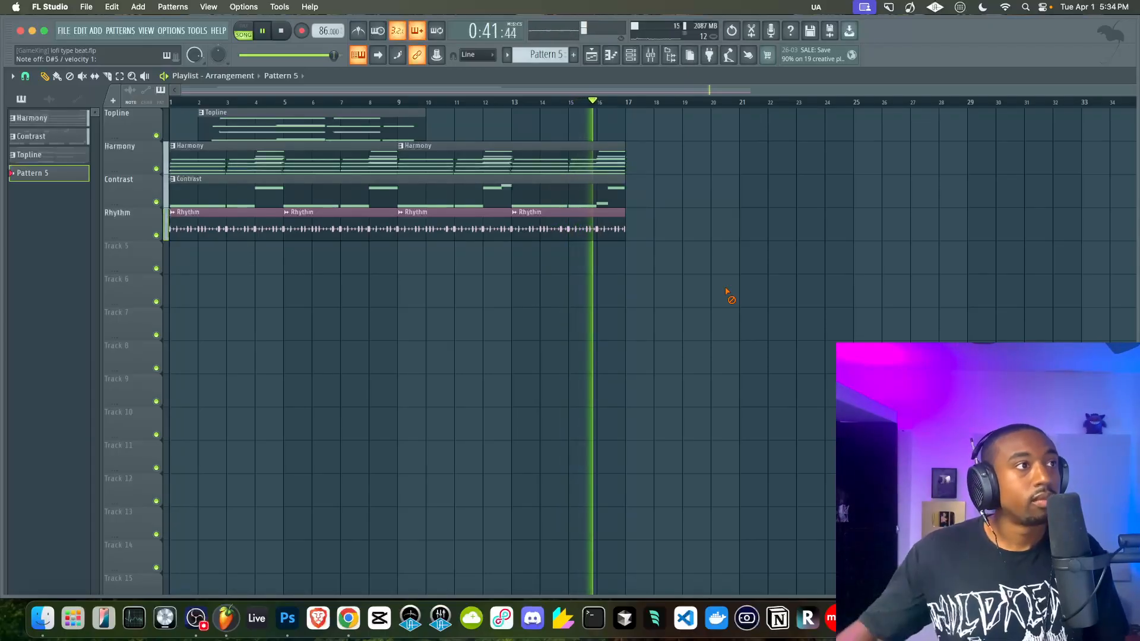
Make the Harmony clip at bar 9 unique and play the arrangement from just before that clip.
right_click(399, 150)
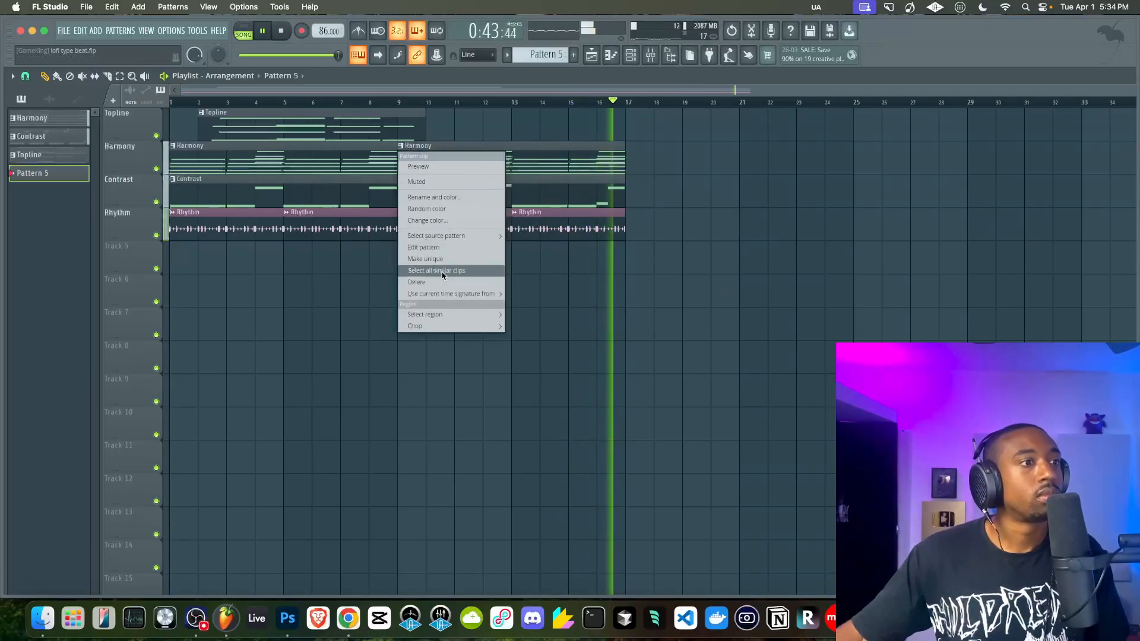
left_click(432, 260)
left_click(345, 101)
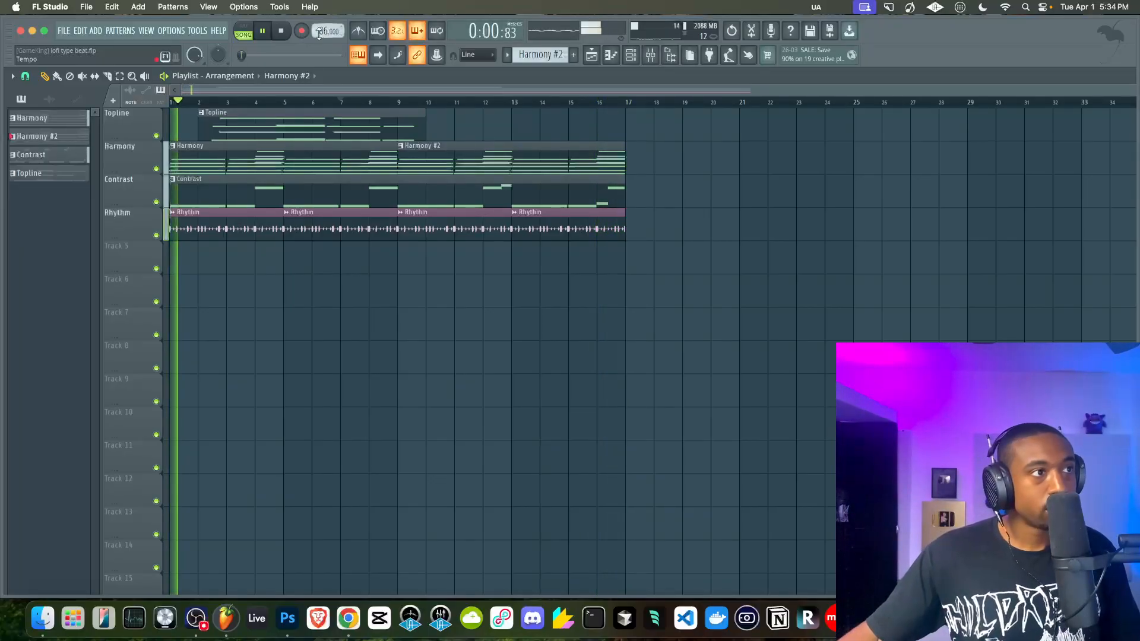
left_click(370, 99)
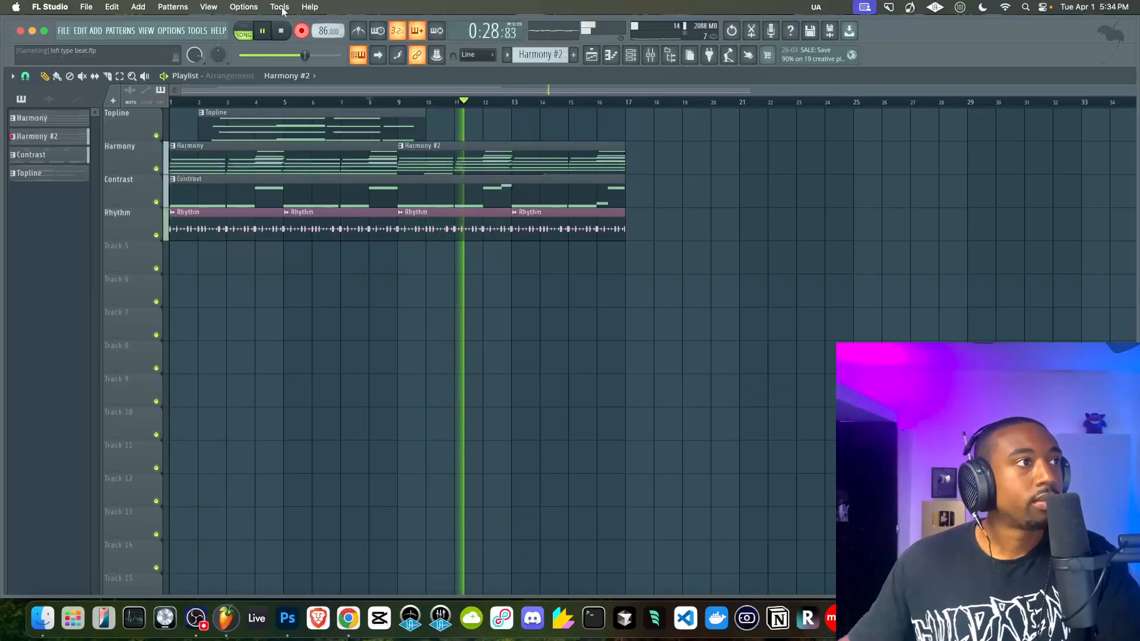
key("space")
key("space")
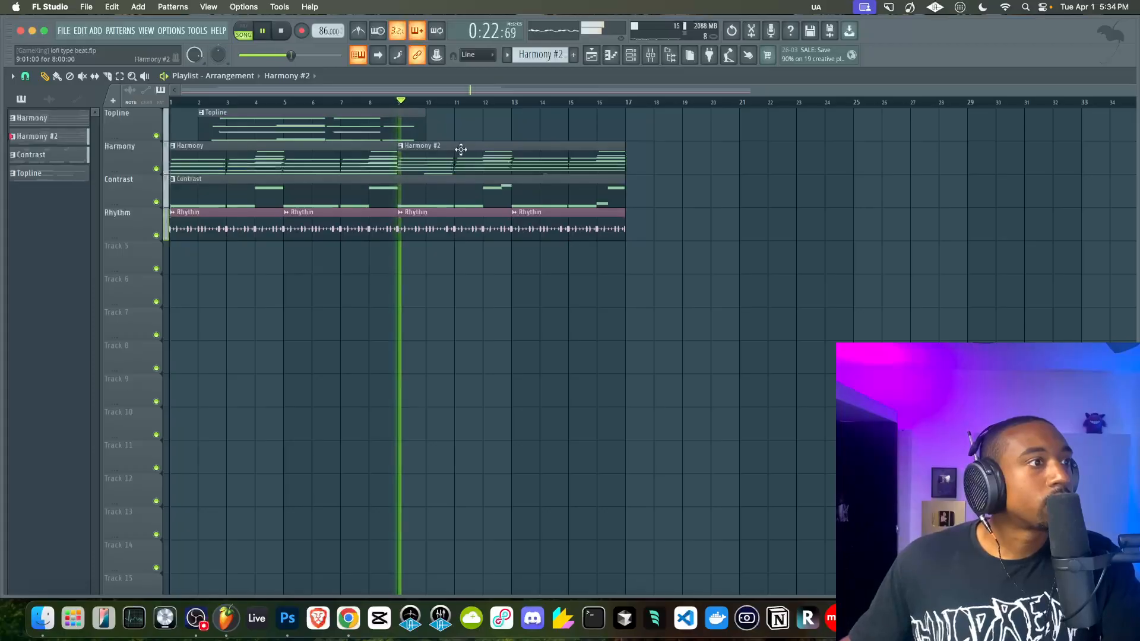
Open the Harmony #2 pattern's notes and shorten the opening chord in bar 1 so it ends just before bar 2.
double_click(458, 149)
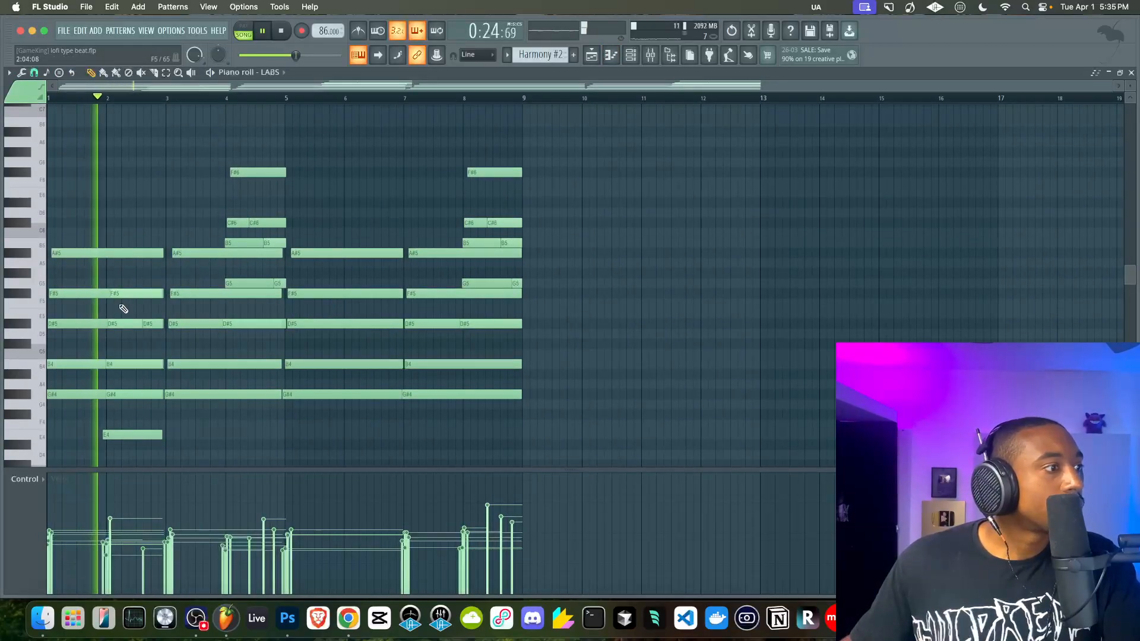
scroll(122, 308, "up", 4)
scroll(122, 308, "up", 3)
scroll(193, 309, "down", 3)
left_click_drag(102, 400, 97, 198)
left_click_drag(241, 222, 142, 240)
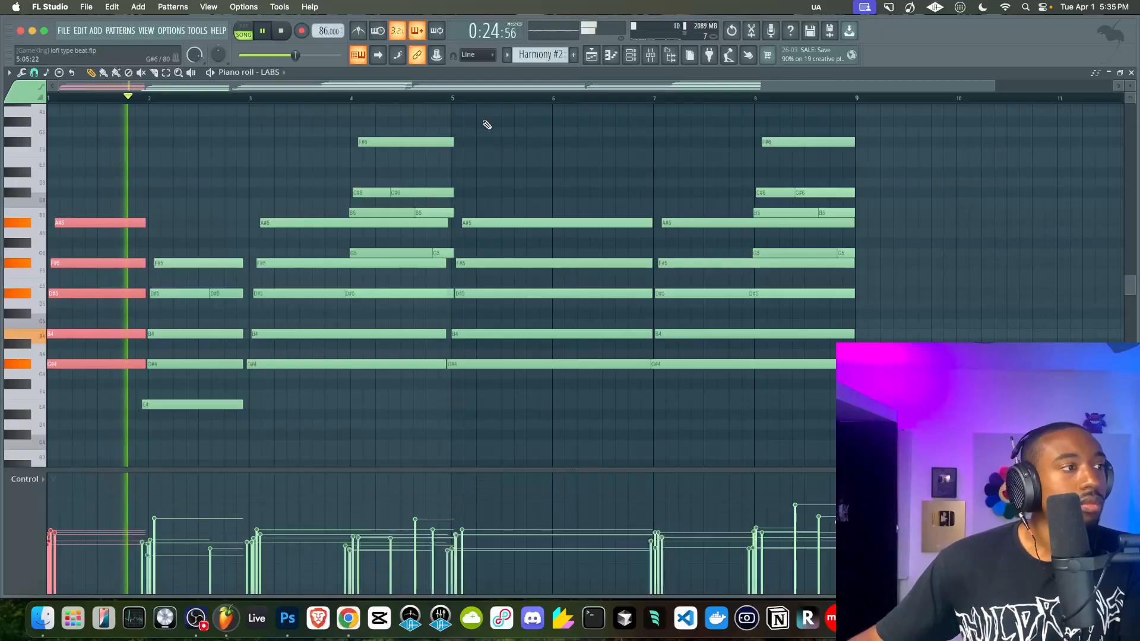
Extend the opening A#5 note to just before bar 3 and audition the edited chords, checking the mixer.
left_click(650, 56)
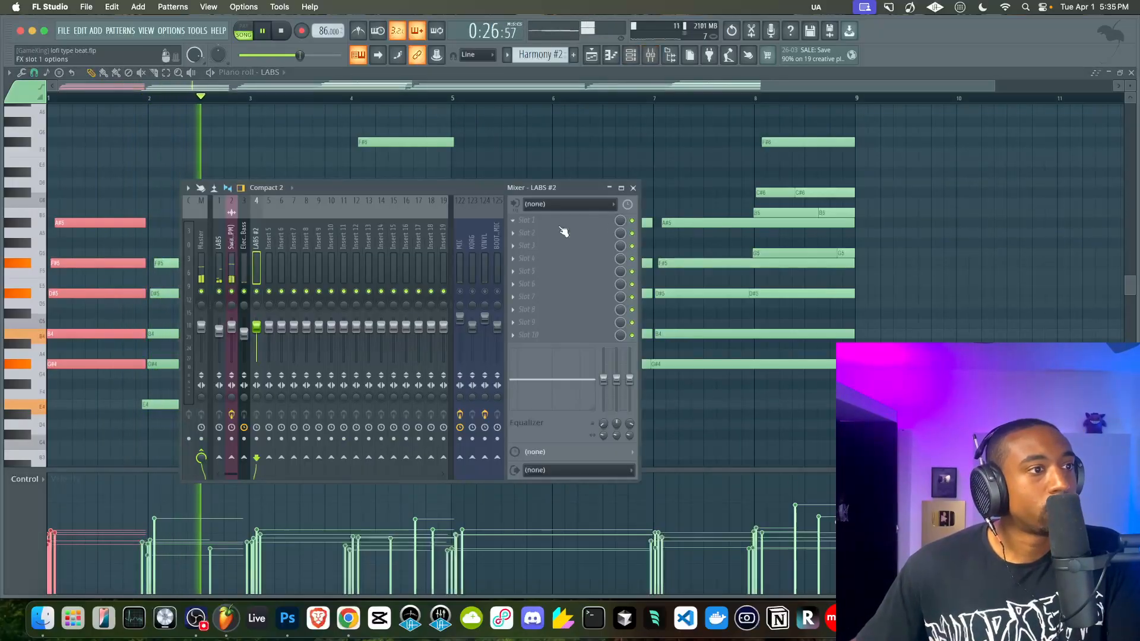
left_click(548, 171)
key("space")
key("space")
left_click(145, 221)
left_click_drag(144, 221, 247, 222)
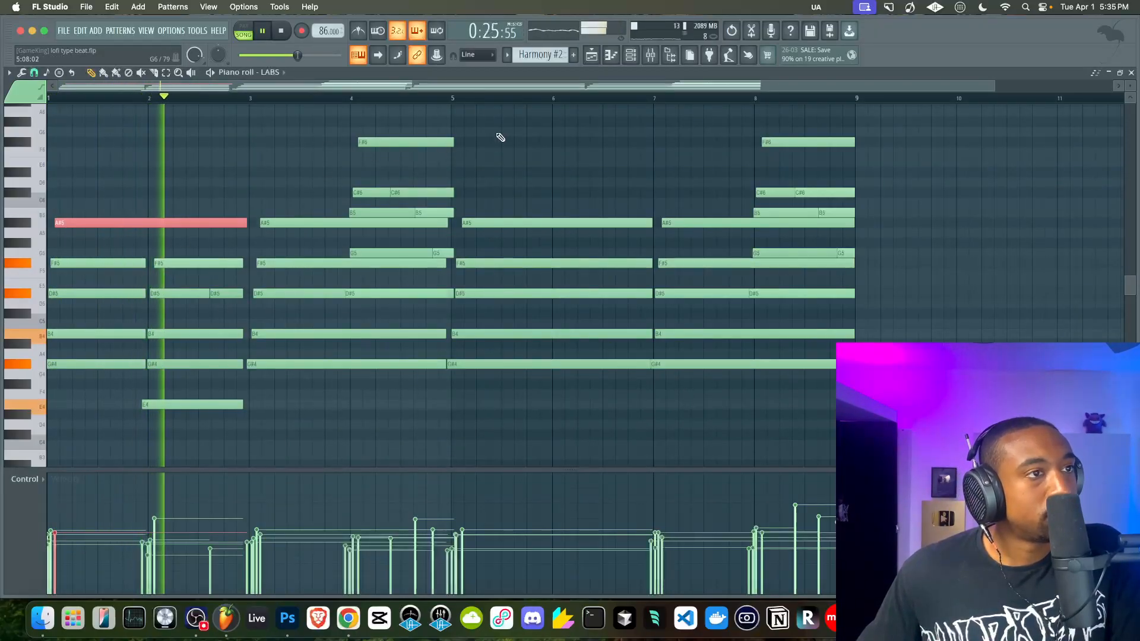
left_click(650, 55)
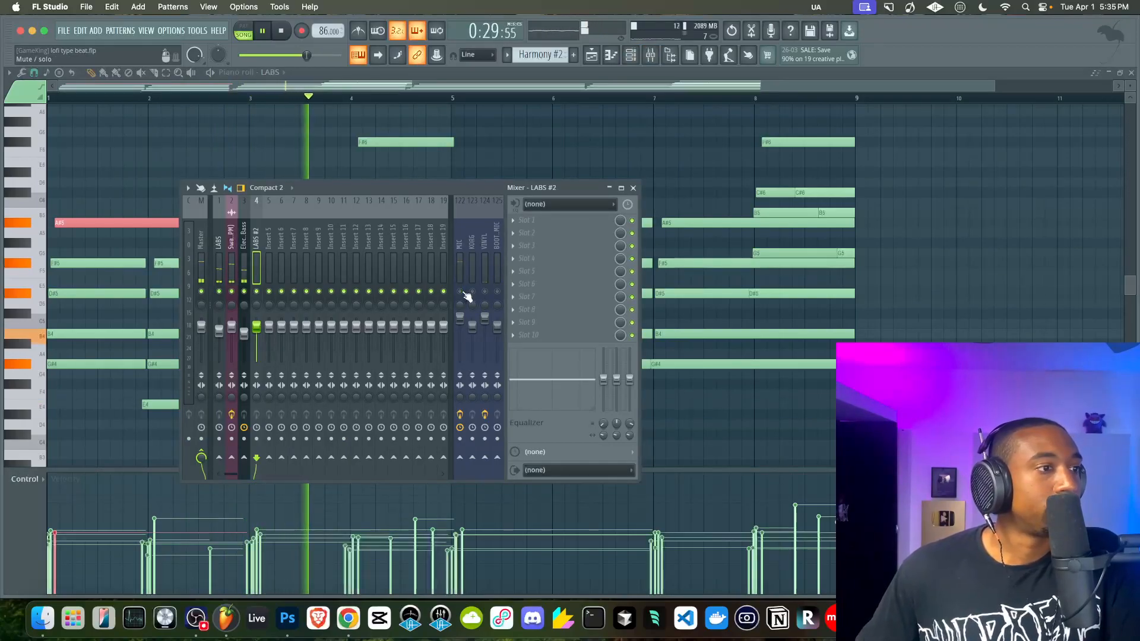
key("F9")
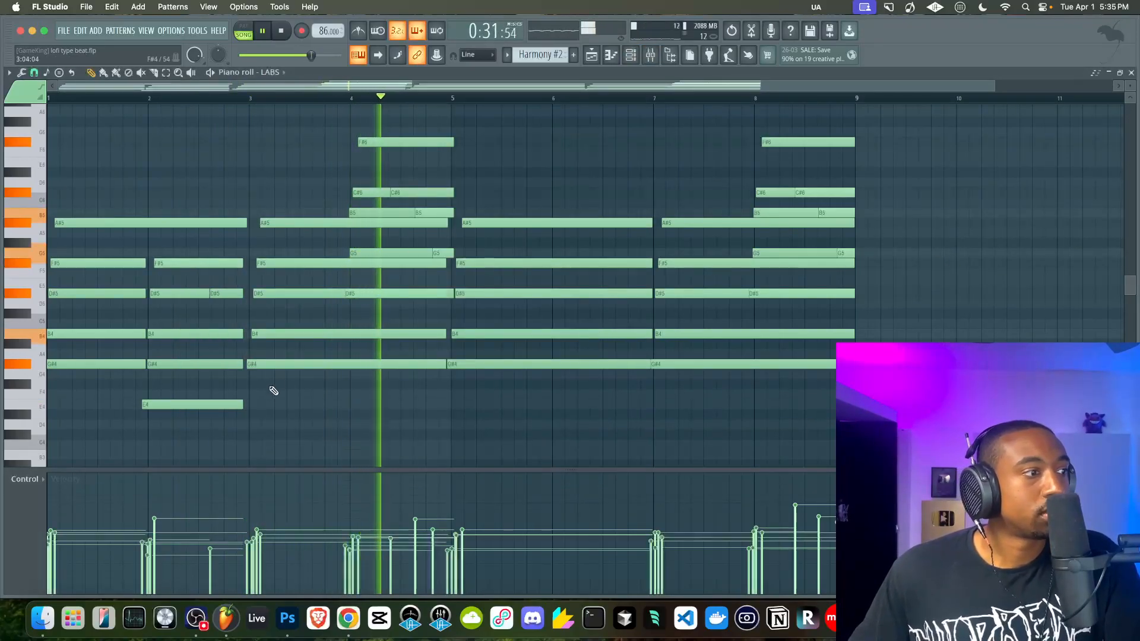
Lengthen the second chord's notes to reach bar 3, leaving its G#4 note ending just short of the bar line.
left_click(226, 388)
left_click_drag(225, 384, 254, 219)
left_click(310, 196)
left_click(237, 365)
left_click_drag(245, 365, 240, 364)
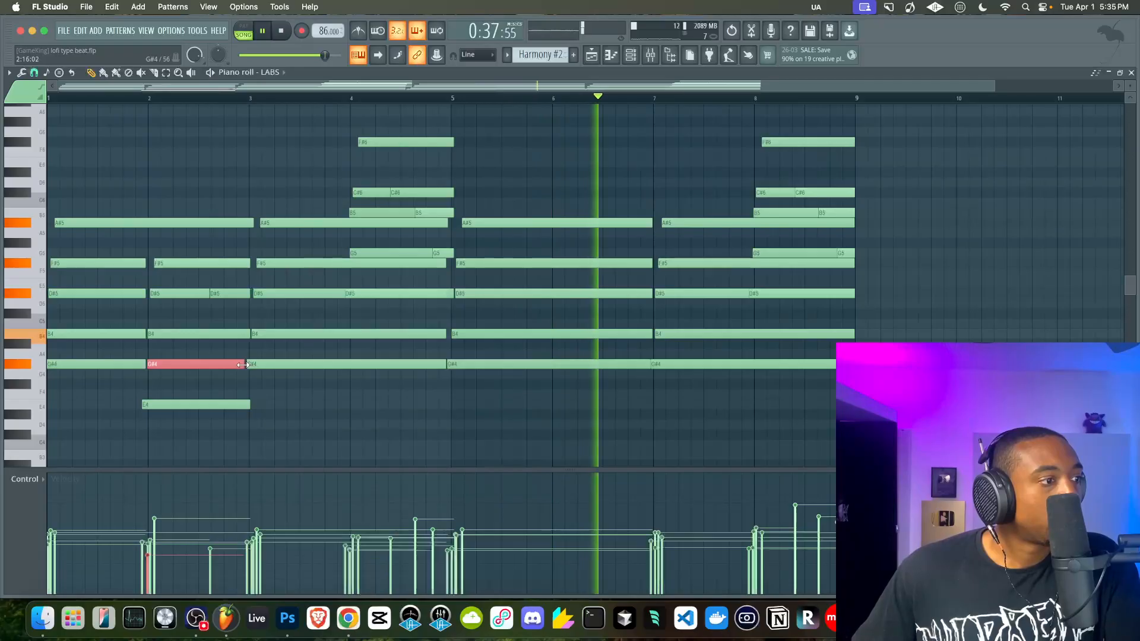
Toggle the MIC track's mute in the mixer and stop the playback of the edited harmony.
left_click(650, 56)
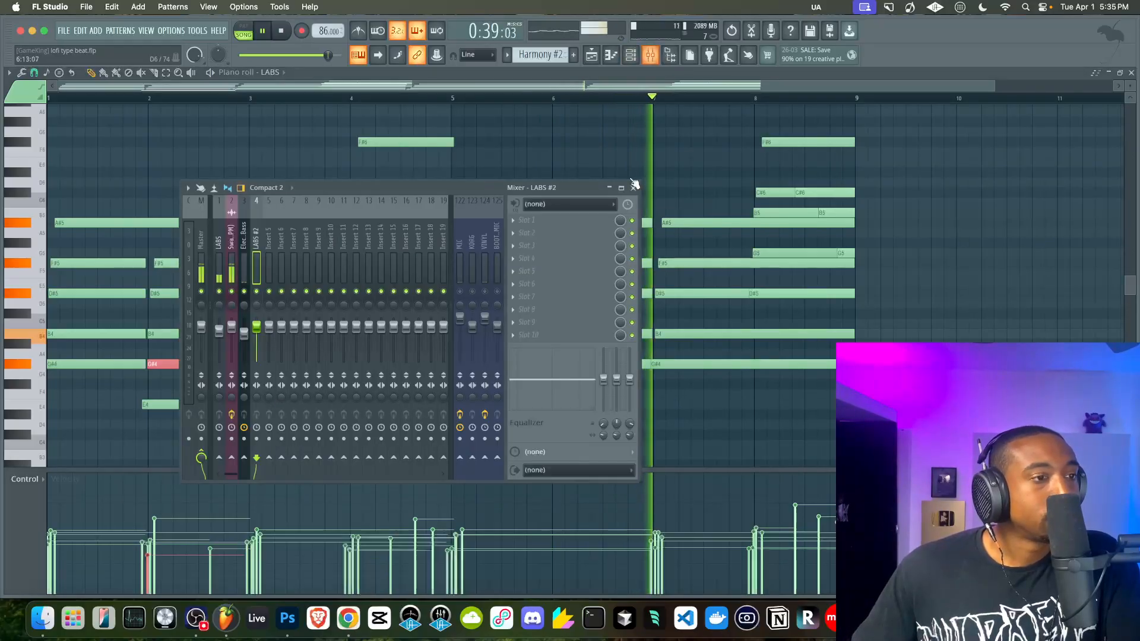
left_click(461, 291)
key("space")
right_click(480, 167)
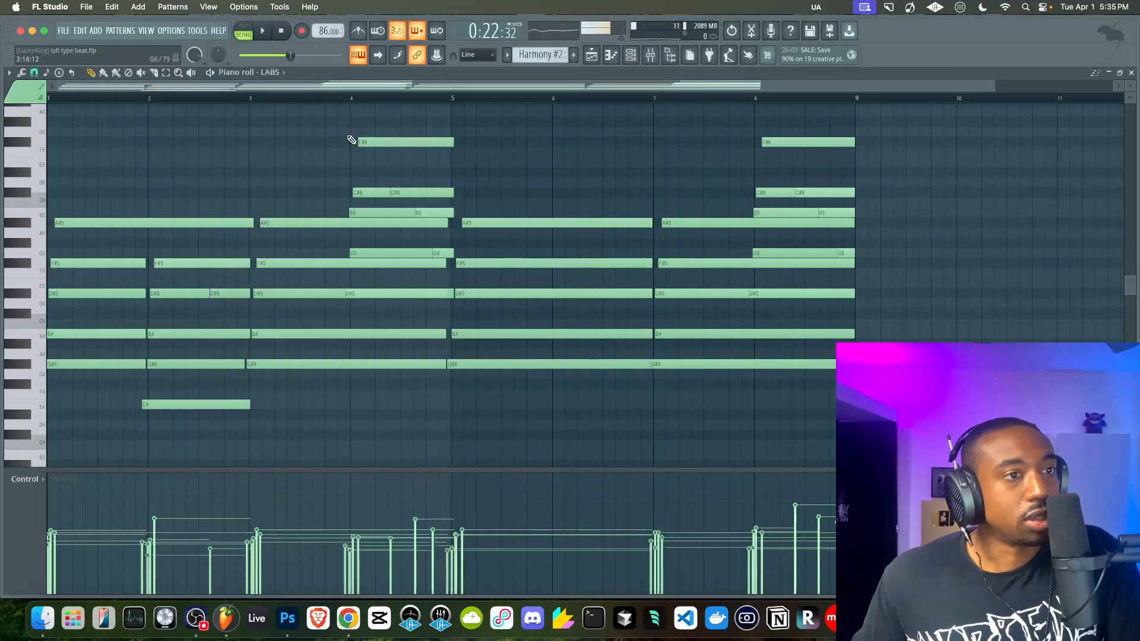
Switch to the Contrast pattern and stamp a one-bar, five-note chord from D#5 to F6 at bar 1.
scroll(548, 56, "down", 1)
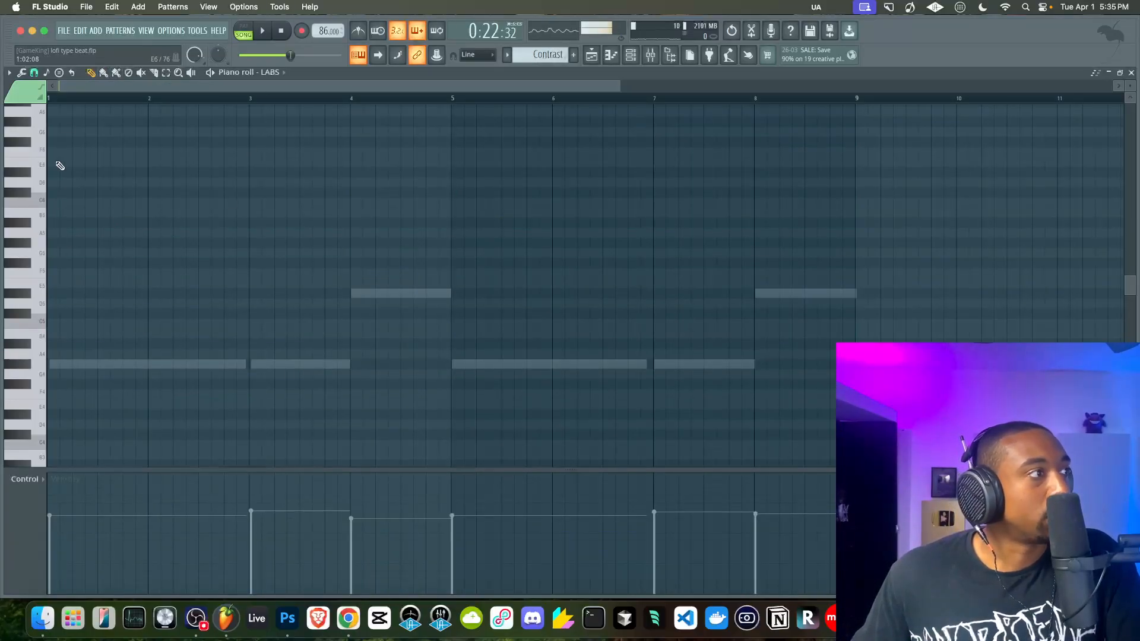
left_click(58, 73)
left_click(82, 197)
left_click_drag(95, 293, 23, 295)
Humanize the stamped chord with 0.100 start time, 0.100 duration and 0.200 velocity ranges.
left_click(200, 324, "super")
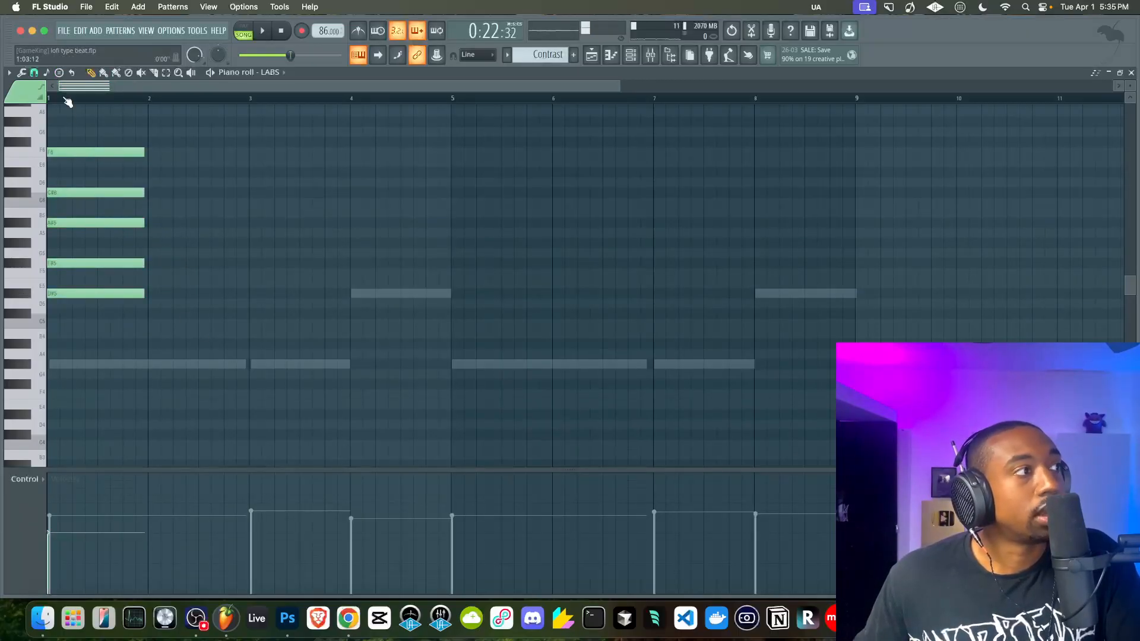
left_click_drag(109, 138, 100, 196)
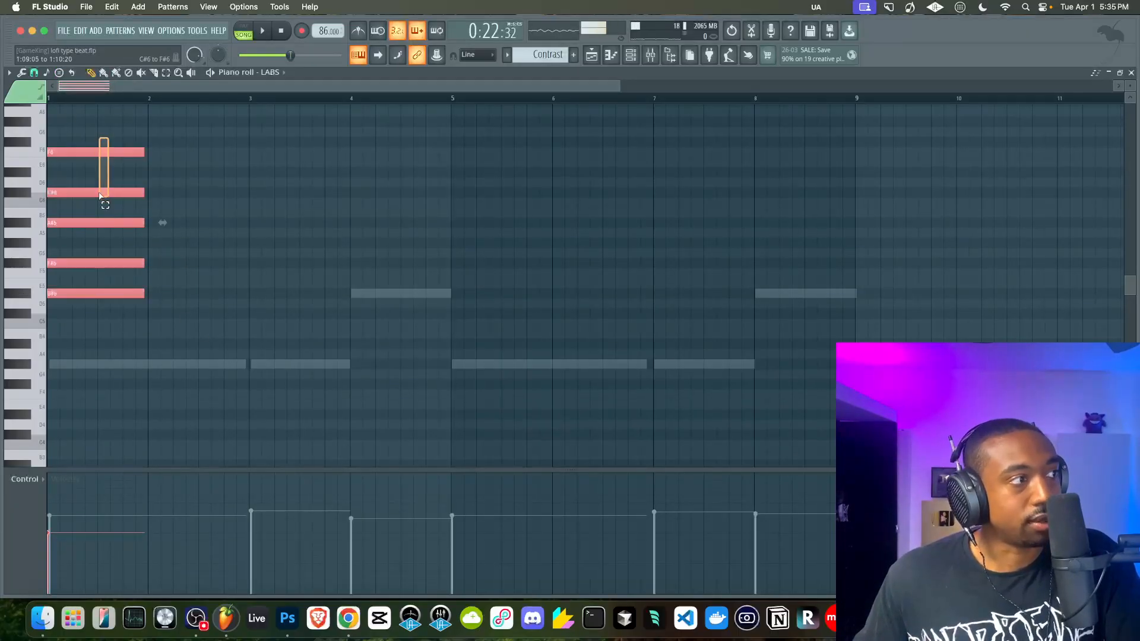
left_click(90, 241, "super")
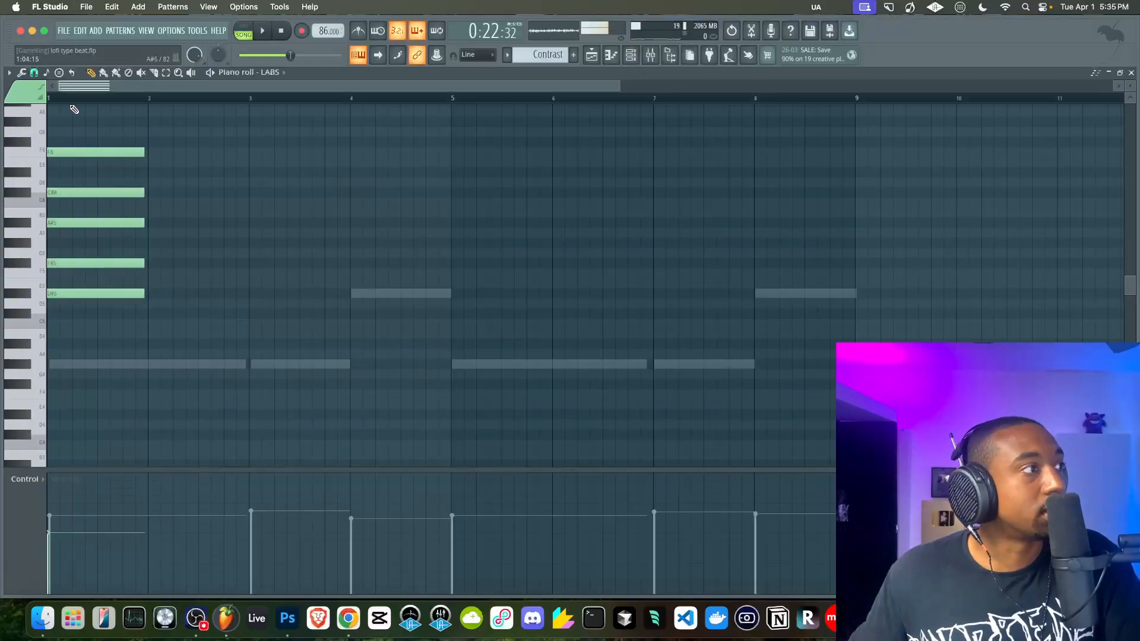
left_click(22, 72)
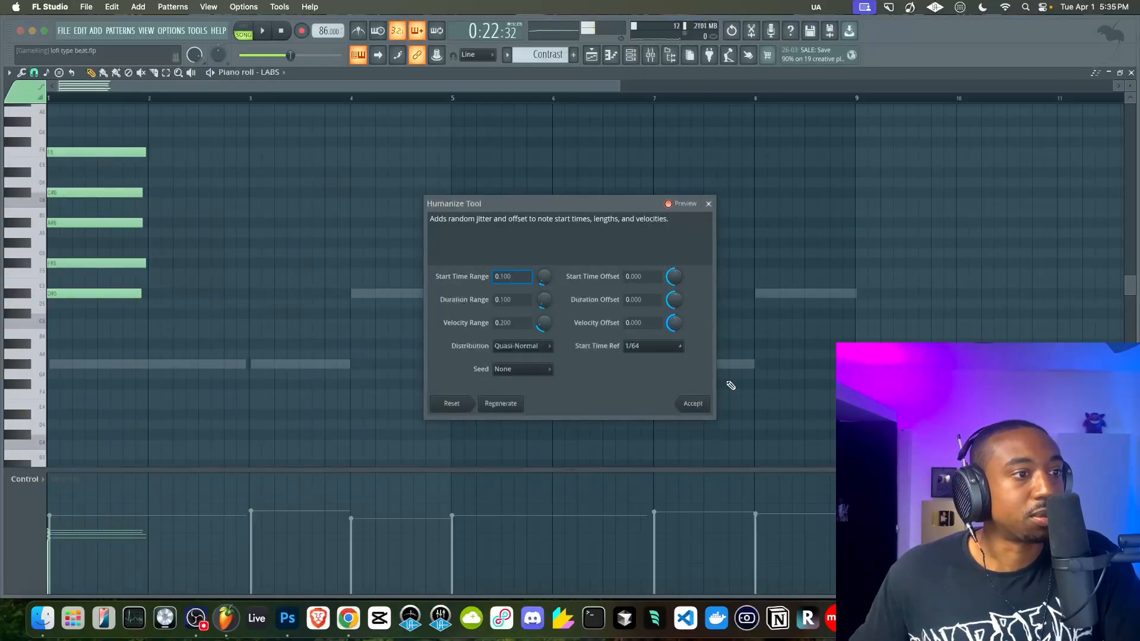
left_click(693, 407)
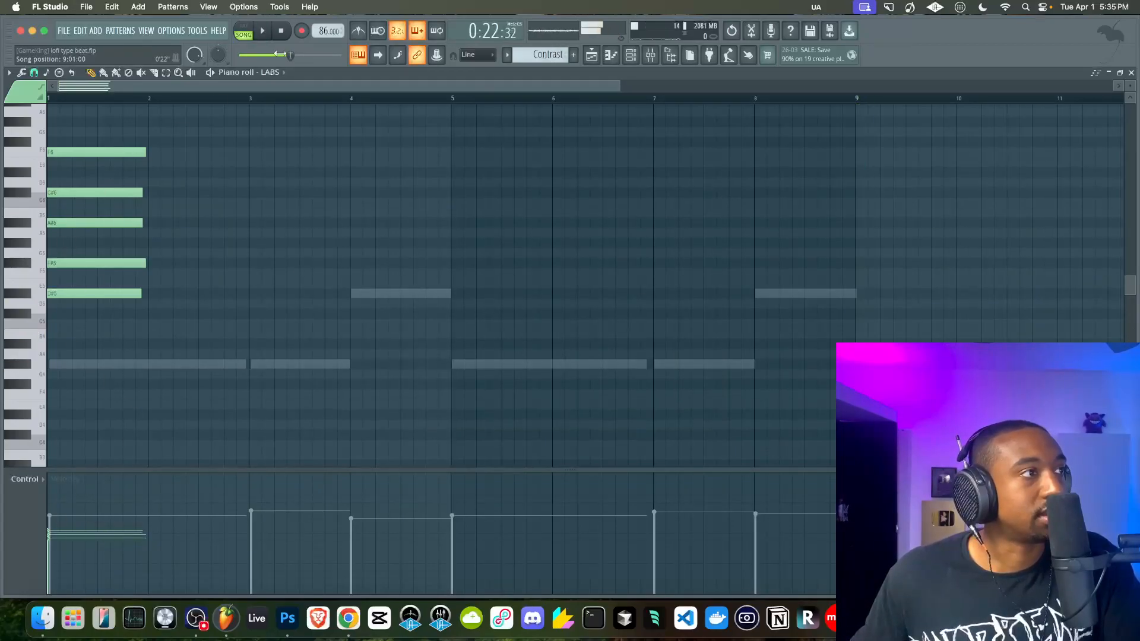
Run the Remove Overlaps script on the humanized chord with the note end time option set to Max.
left_click(21, 72)
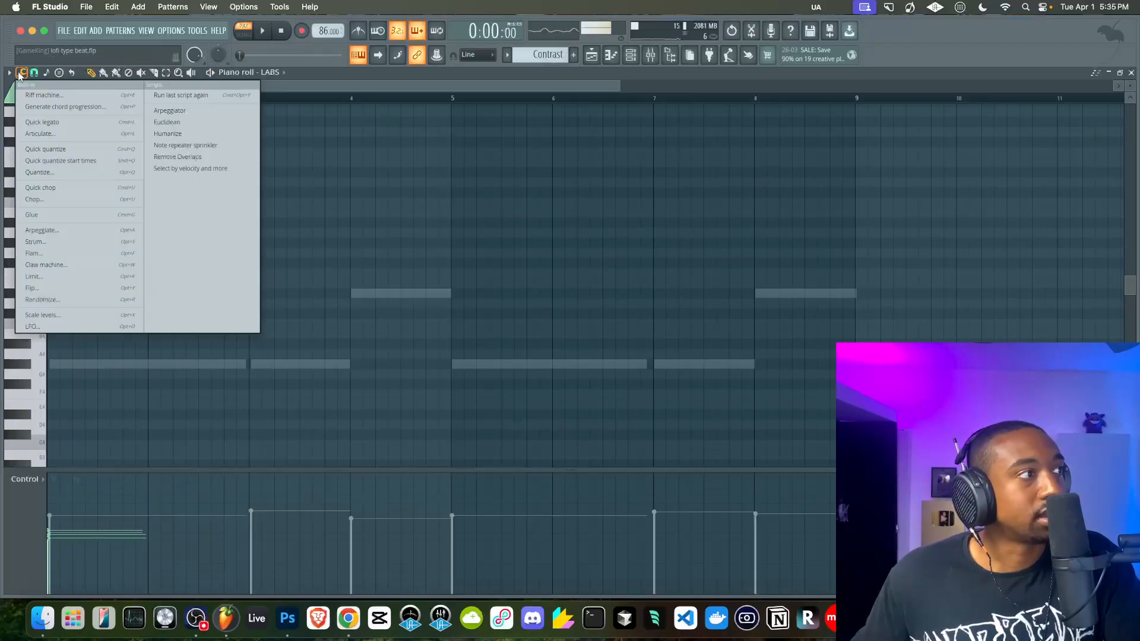
left_click(178, 157)
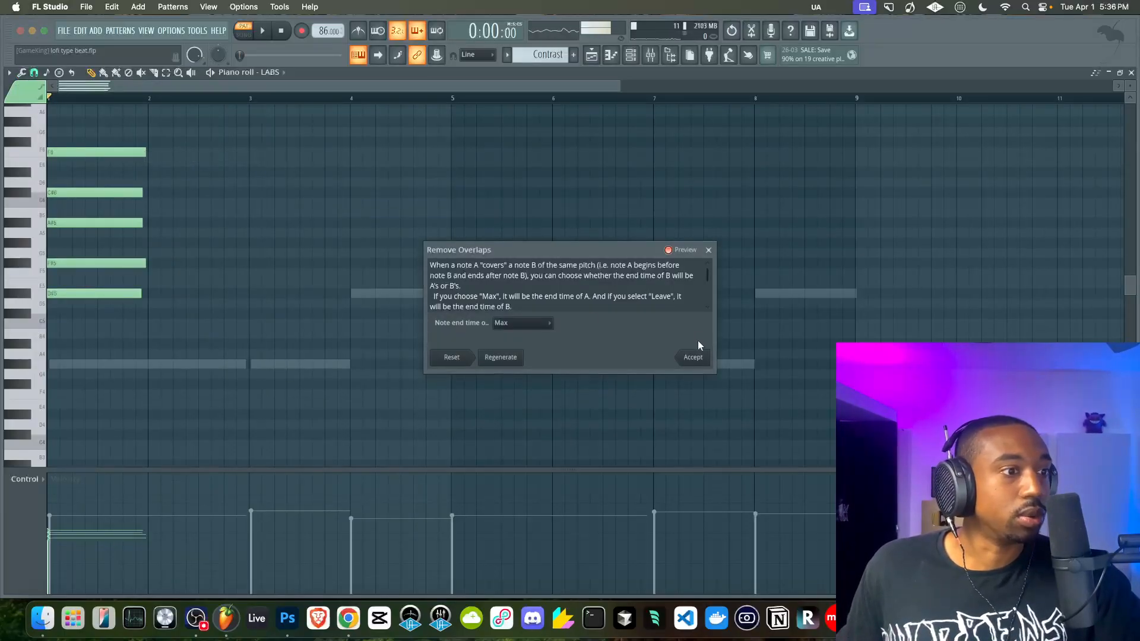
left_click(690, 356)
Duplicate the chord a little over half a bar later so both copies overlap, and play the result.
left_click_drag(68, 153, 130, 151)
left_click(298, 168)
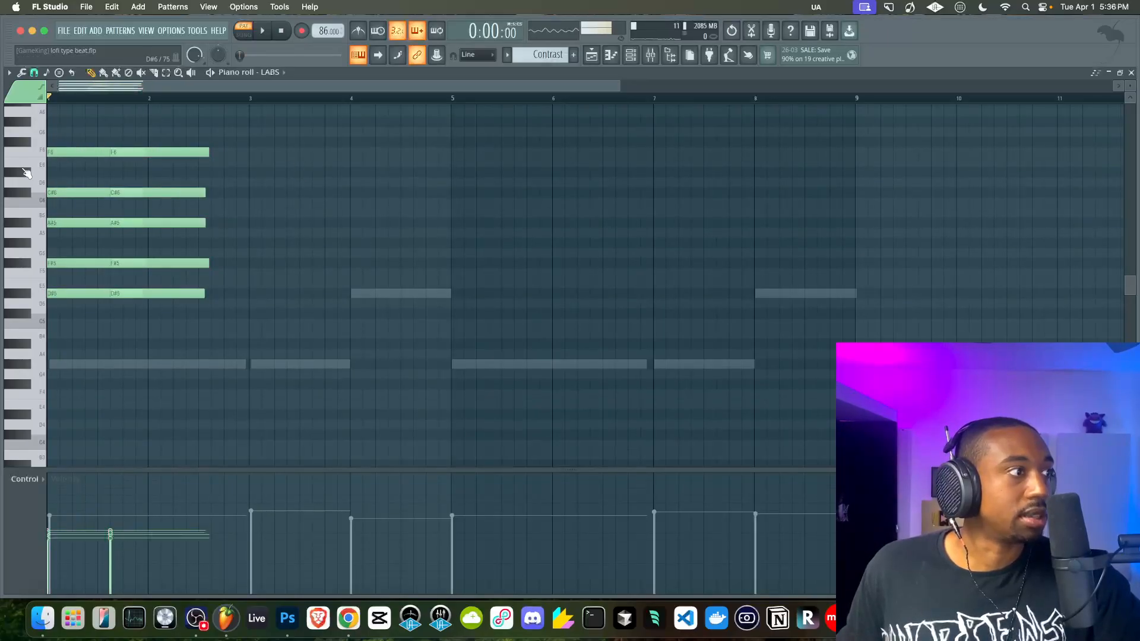
key("space")
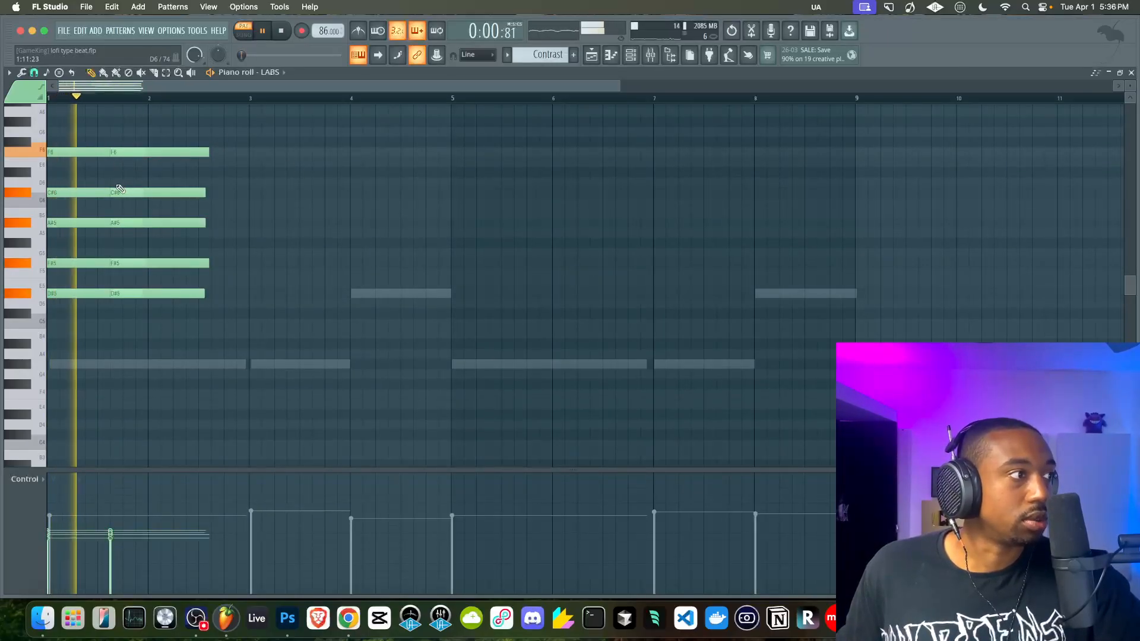
key("space")
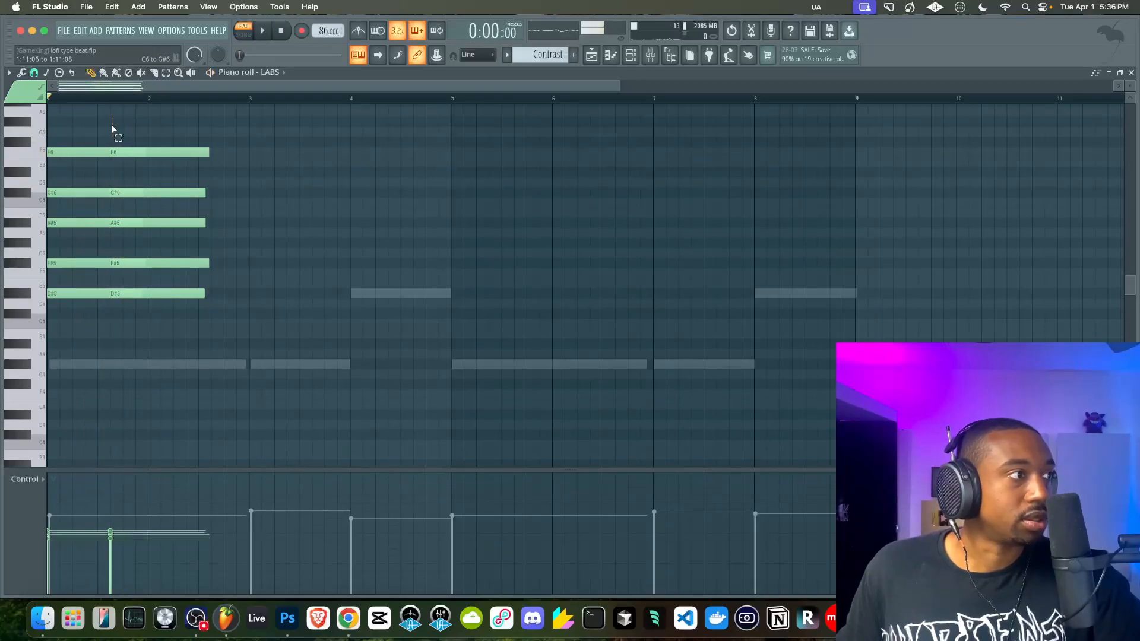
Select the overlapping A#5, C#6 and F6 notes and run Remove Overlaps on them using Max.
left_click_drag(111, 124, 130, 254)
left_click(24, 73)
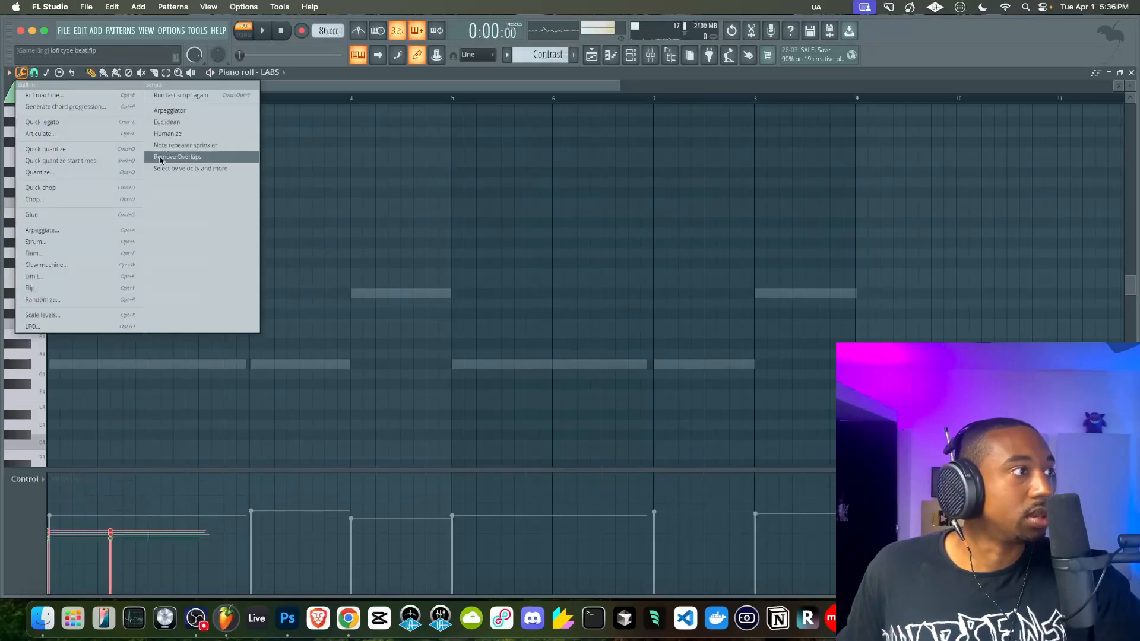
left_click(167, 158)
left_click(693, 357)
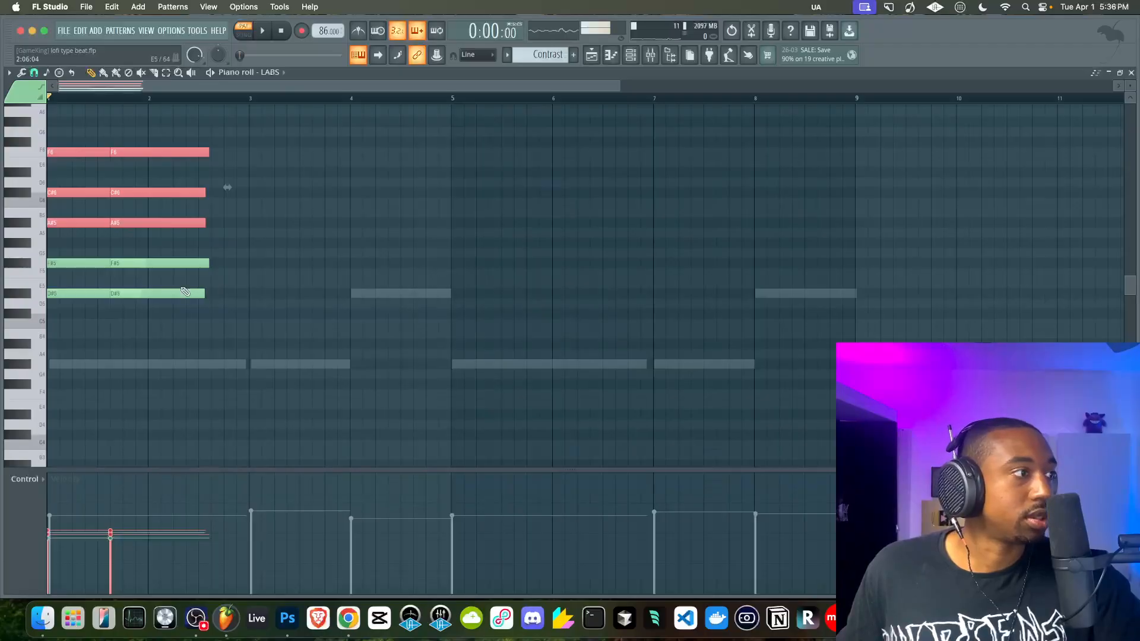
Select both copies of the D#5 and F#5 notes and run Remove Overlaps on them using Max.
left_click_drag(87, 318, 88, 243)
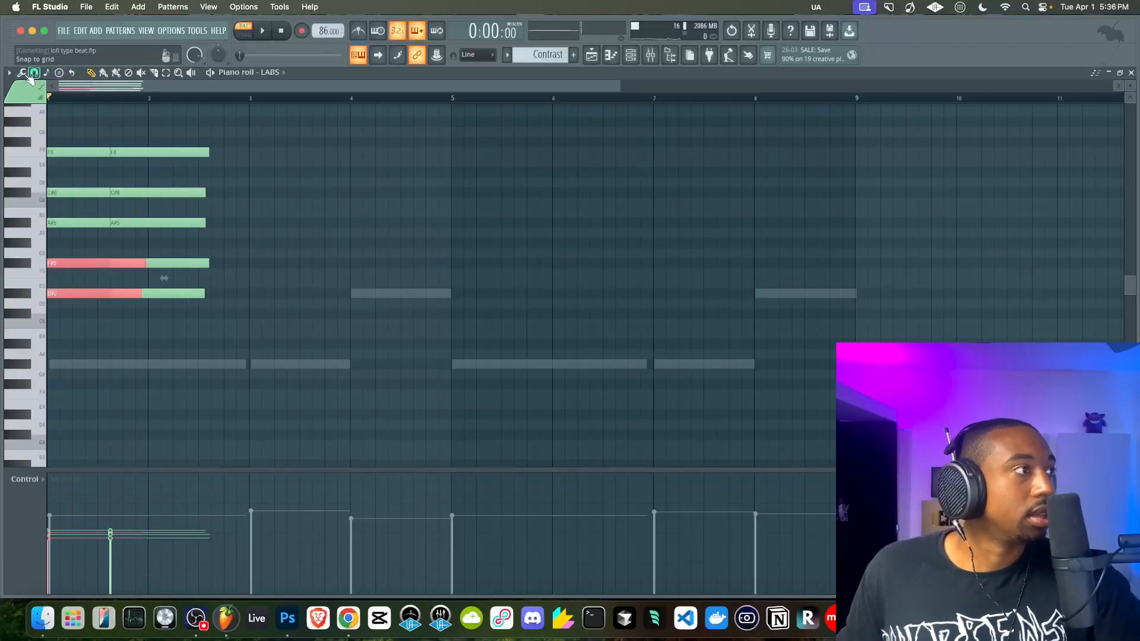
left_click_drag(140, 247, 100, 299)
left_click_drag(94, 238, 102, 136)
left_click(102, 137, "super")
left_click_drag(102, 250, 168, 391)
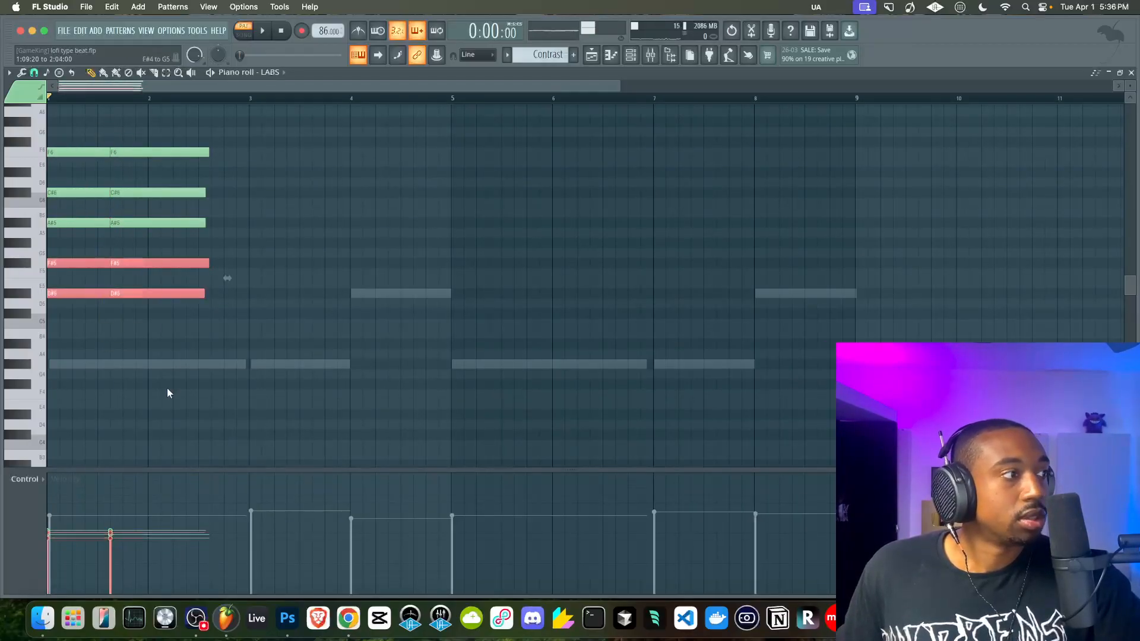
left_click(24, 72)
left_click(178, 156)
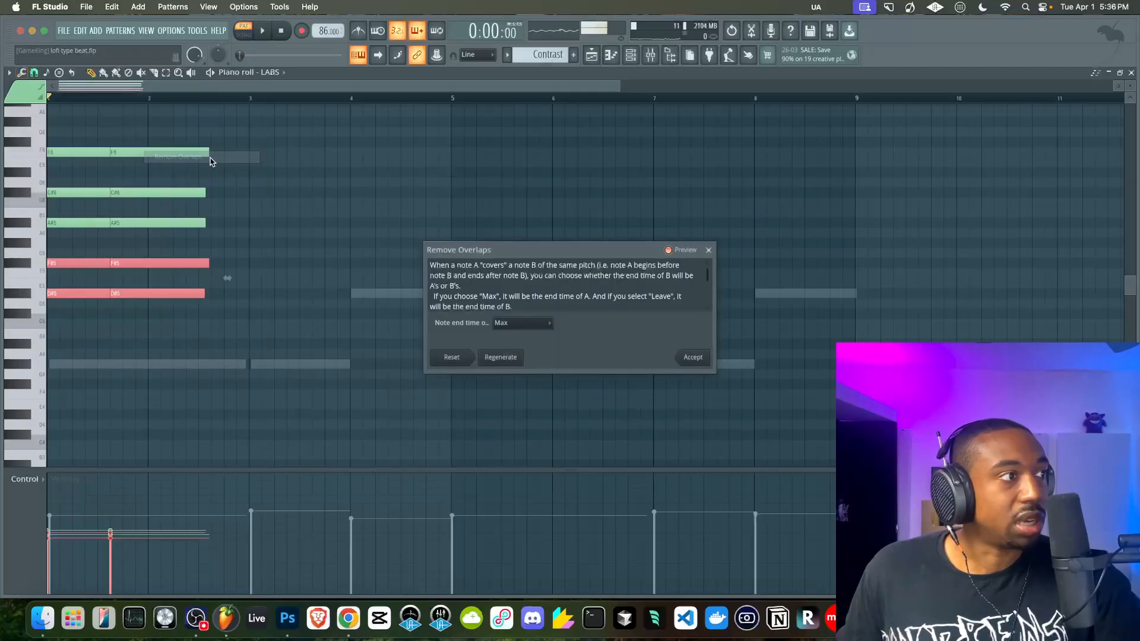
left_click(685, 357)
Audition the cleaned-up Contrast chords twice from the start of the pattern.
key("space")
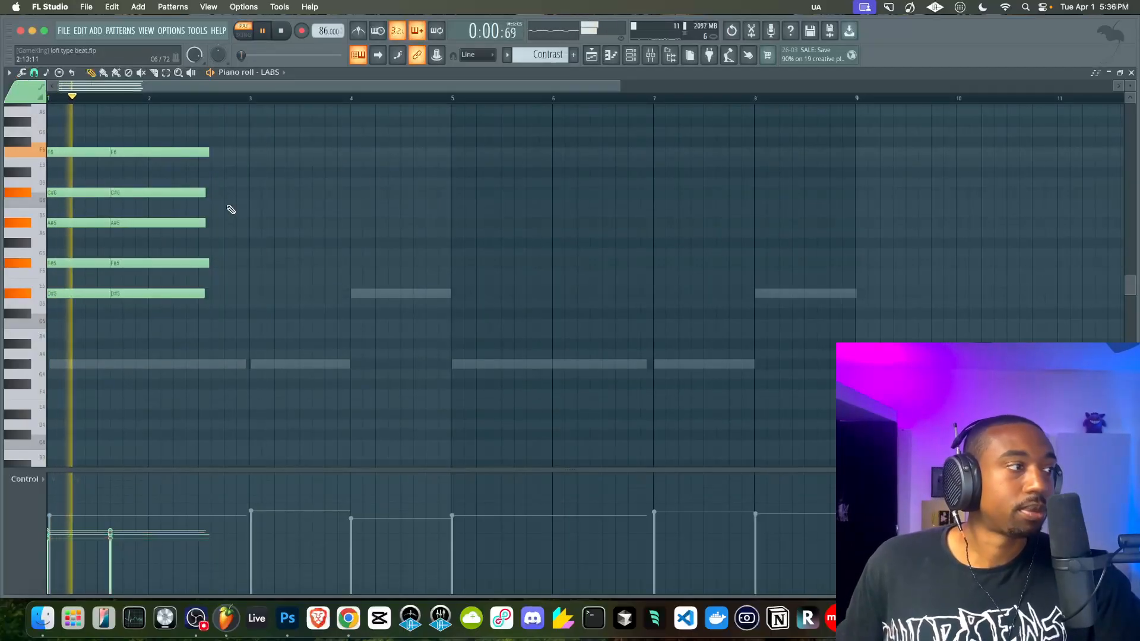
key("space")
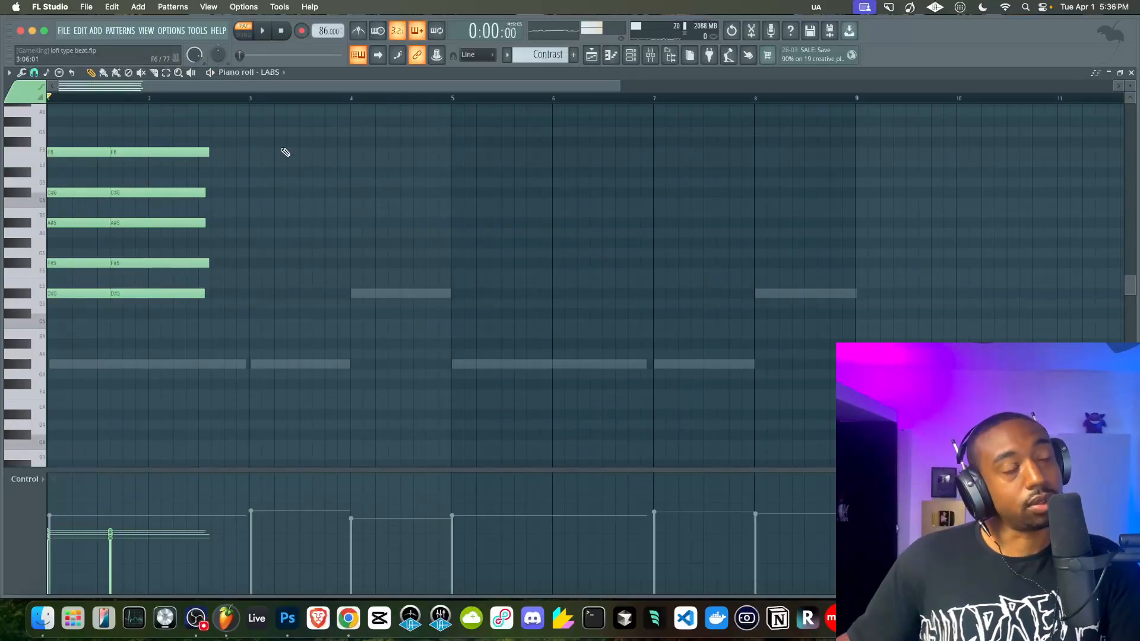
key("space")
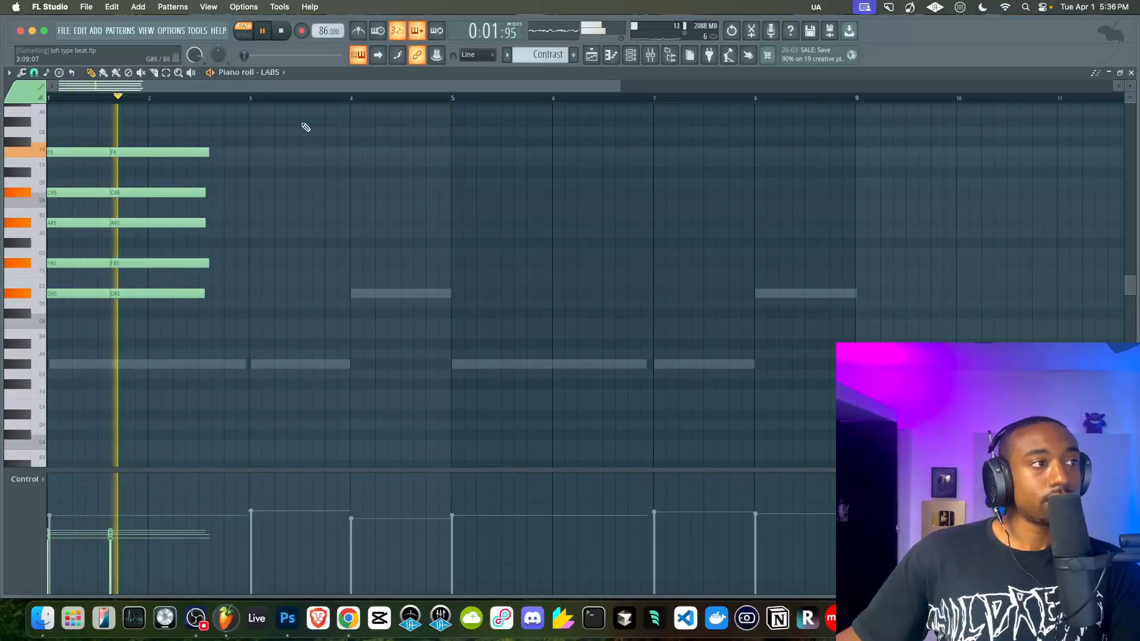
key("space")
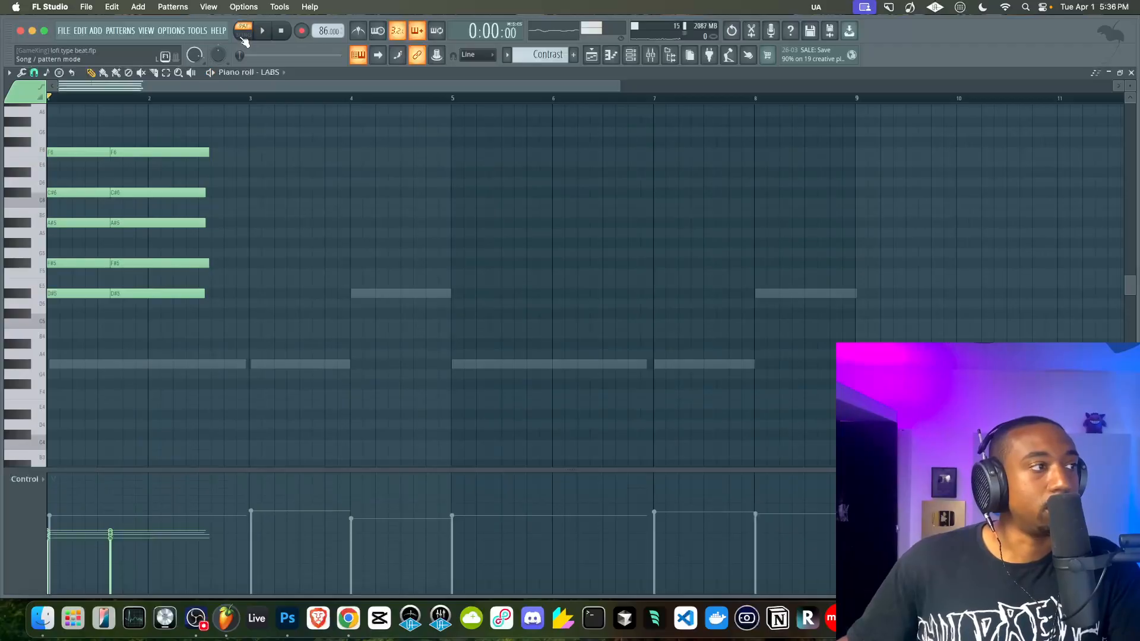
Return to the playlist in song mode, open the mixer and play the arrangement from bar 1.
left_click(594, 56)
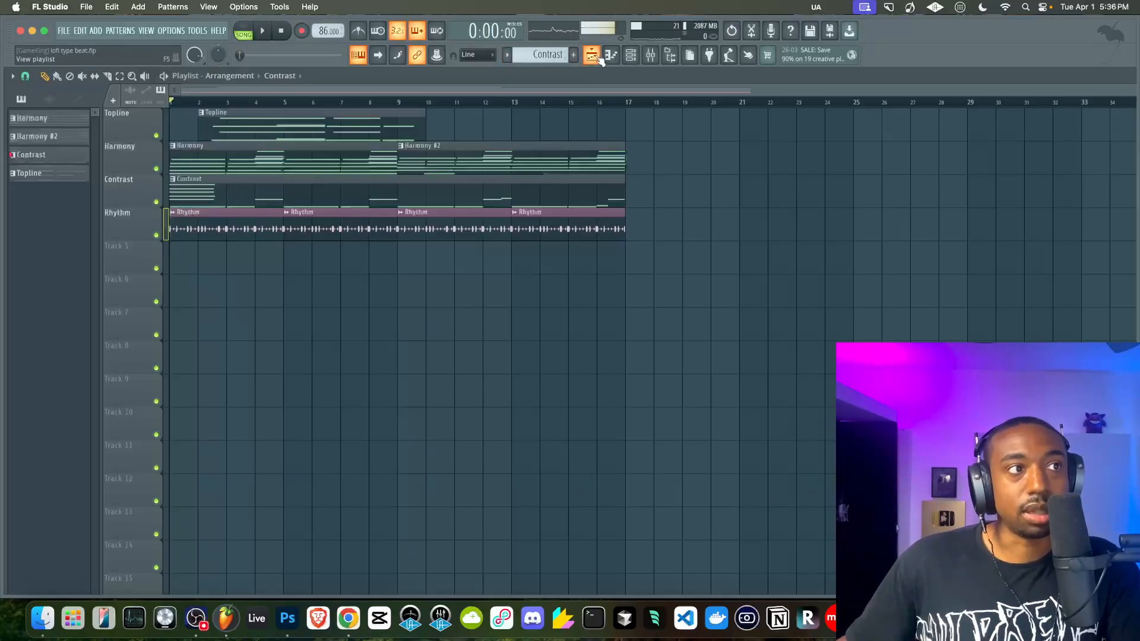
left_click(651, 56)
key("space")
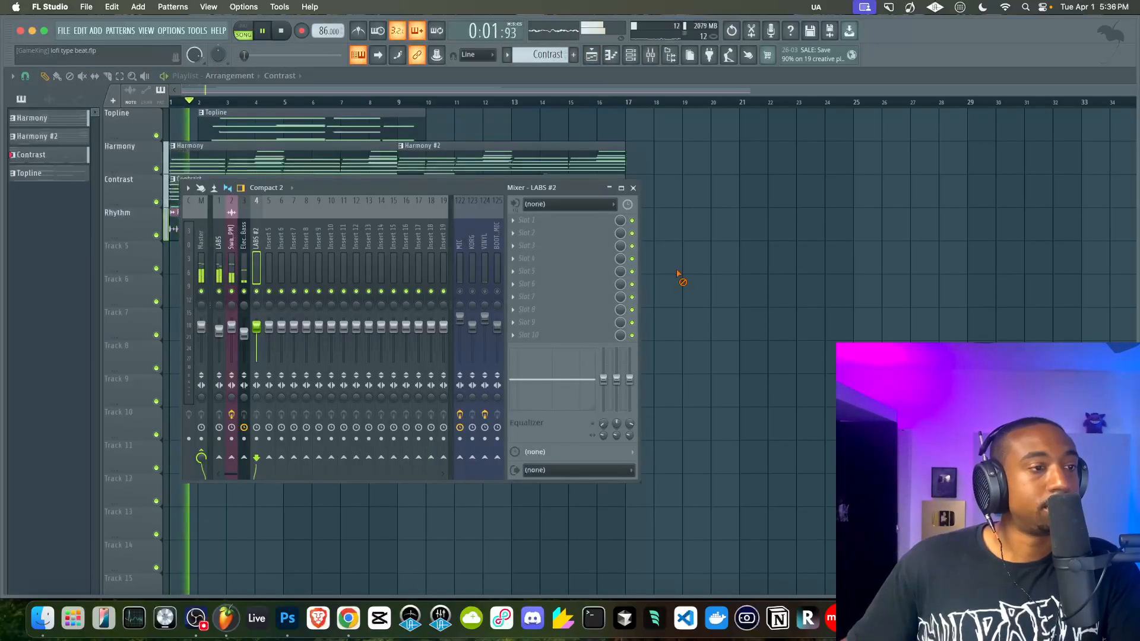
Stop playback, close the mixer and delete all the LABS chord notes at the start of the Contrast pattern.
left_click(633, 188)
key("space")
left_click(633, 56)
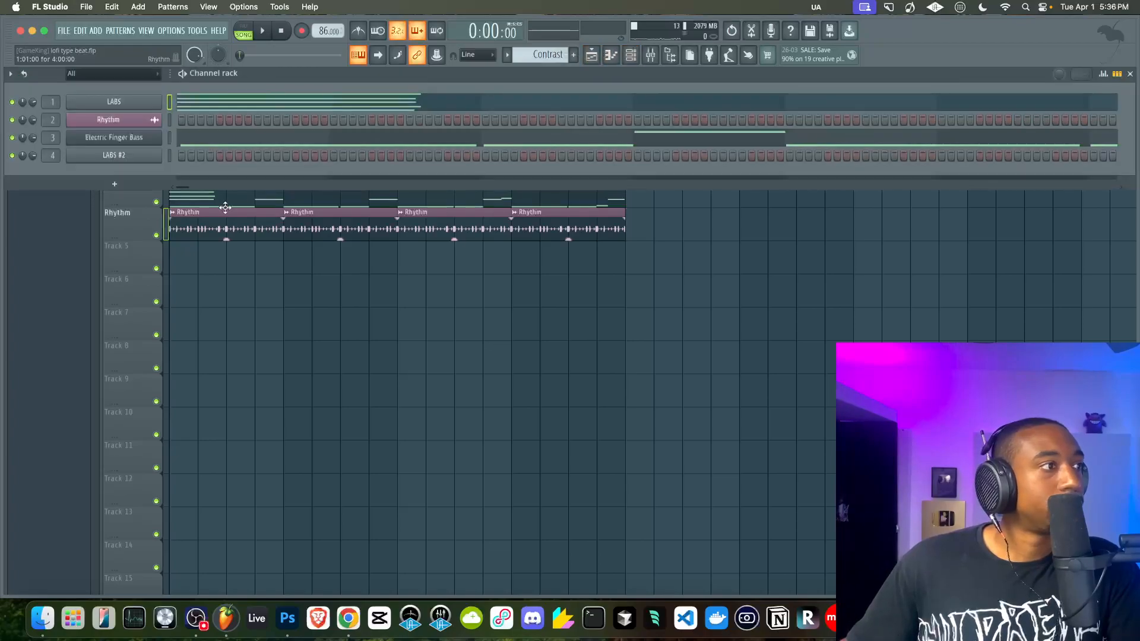
left_click(208, 105)
left_click_drag(244, 158, 47, 319)
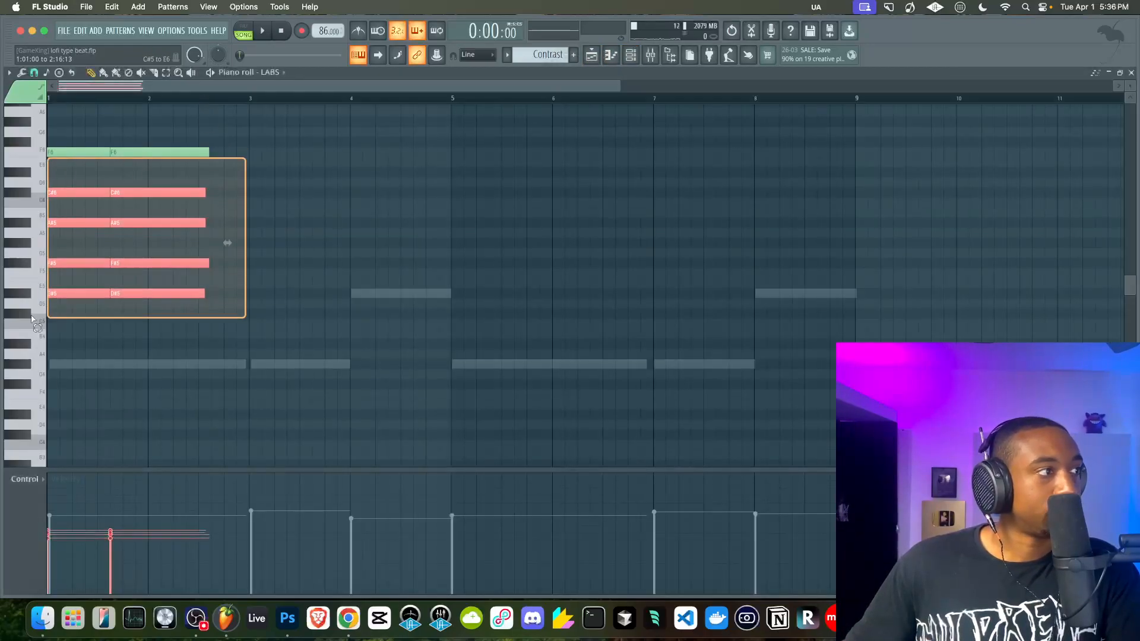
left_click_drag(211, 194, 78, 127)
key("Delete")
Play the arrangement from bar 1, return to the playlist and save the project.
key("space")
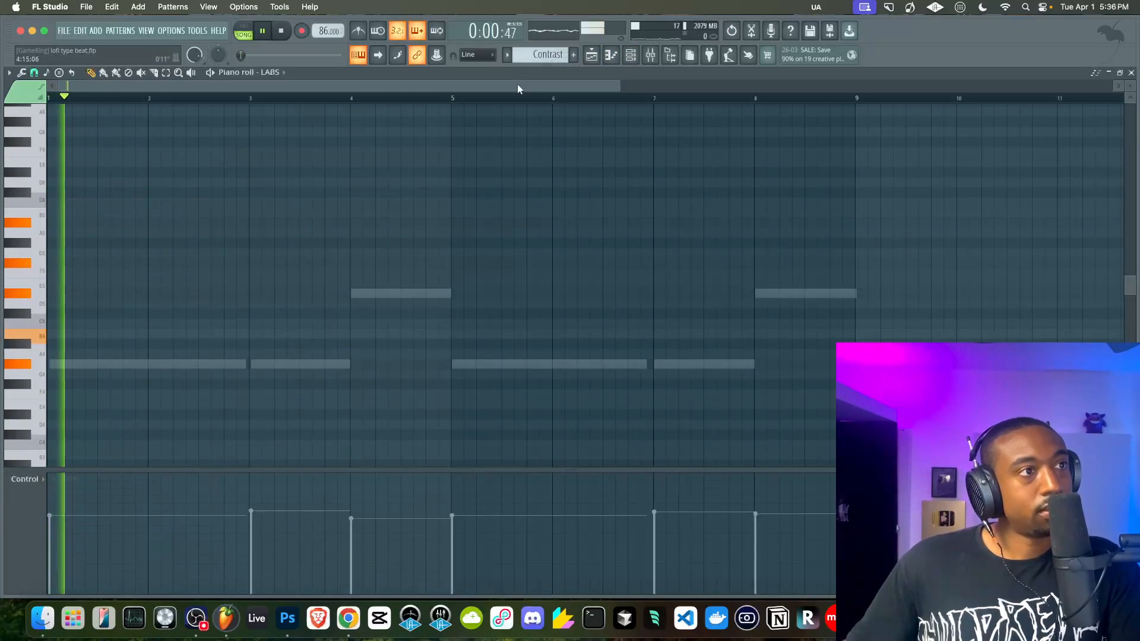
key("F5")
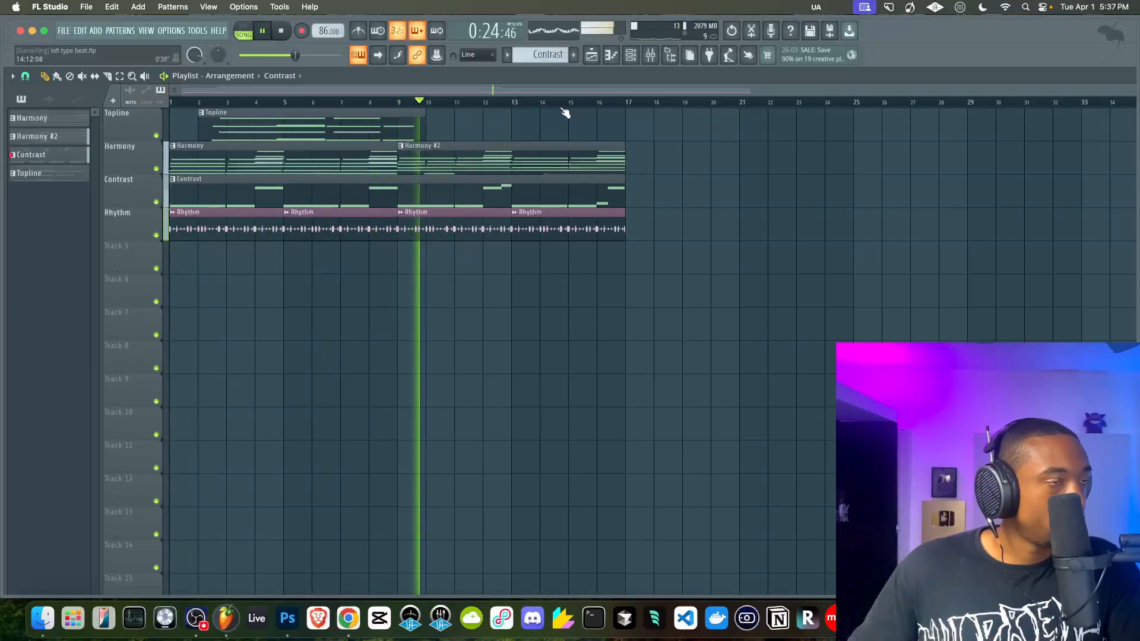
key("super+s")
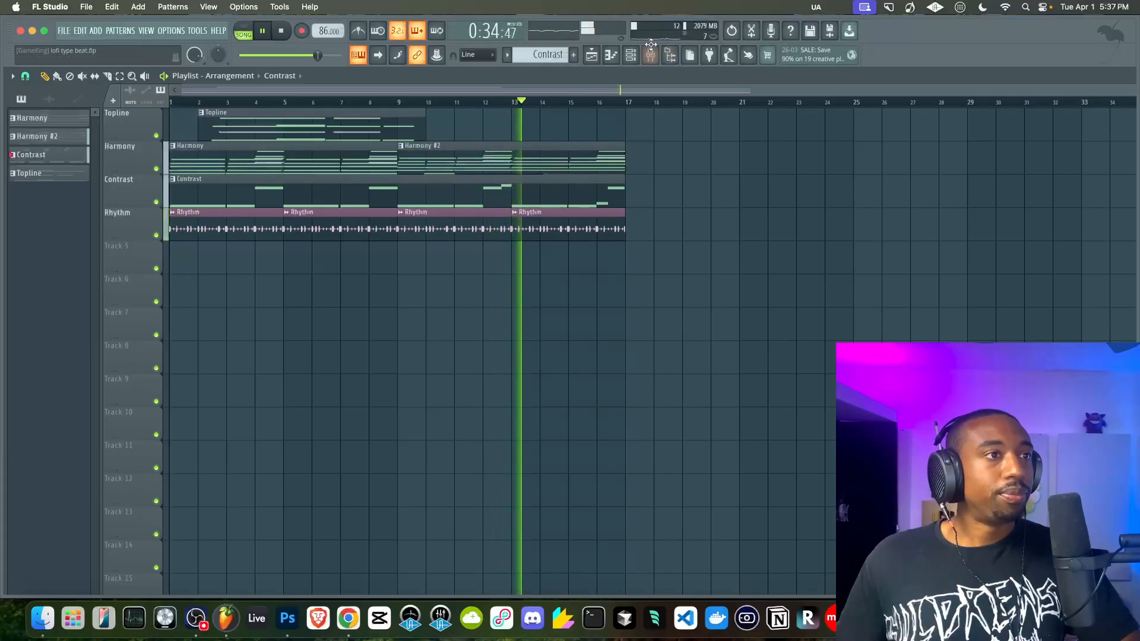
Check the track levels in the mixer during playback, close it and stop the arrangement near bar 17.
key("F9")
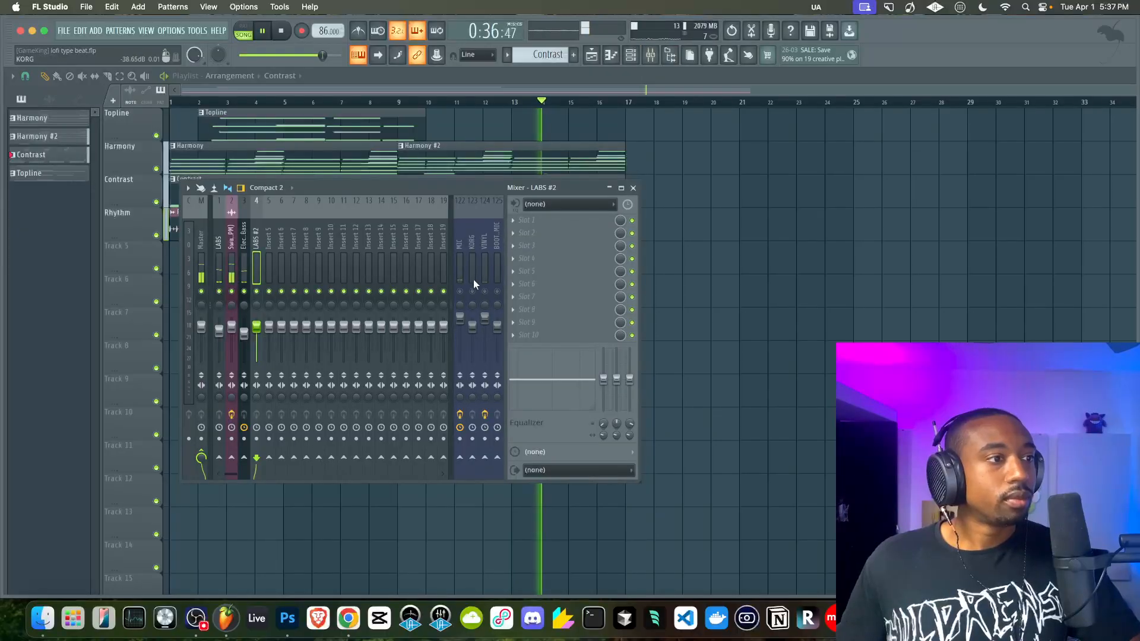
key("F9")
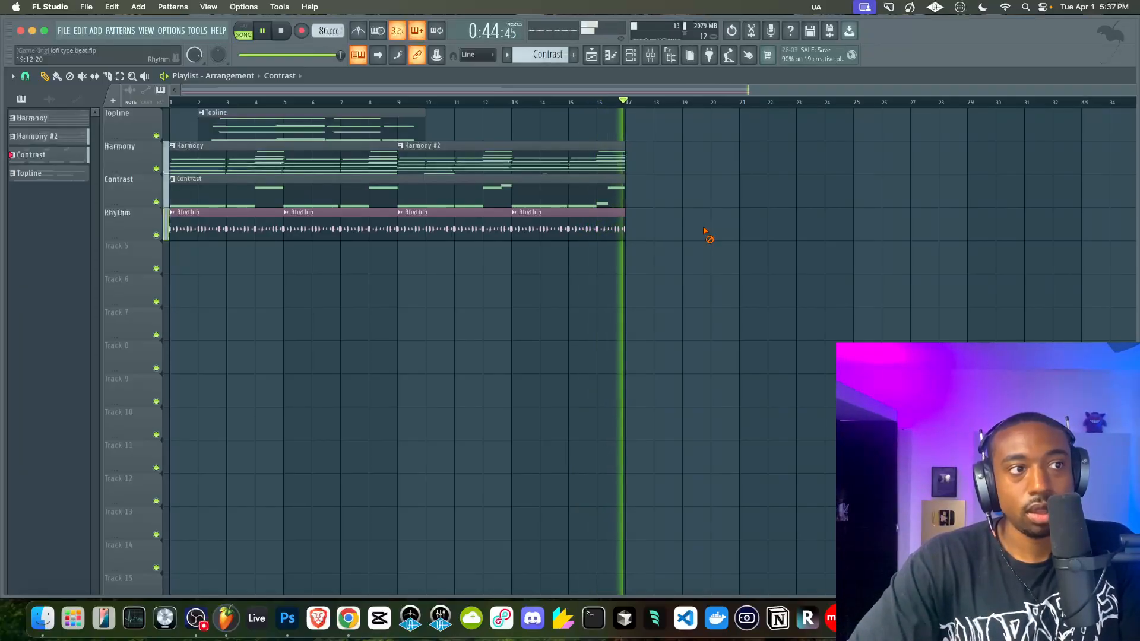
key("space")
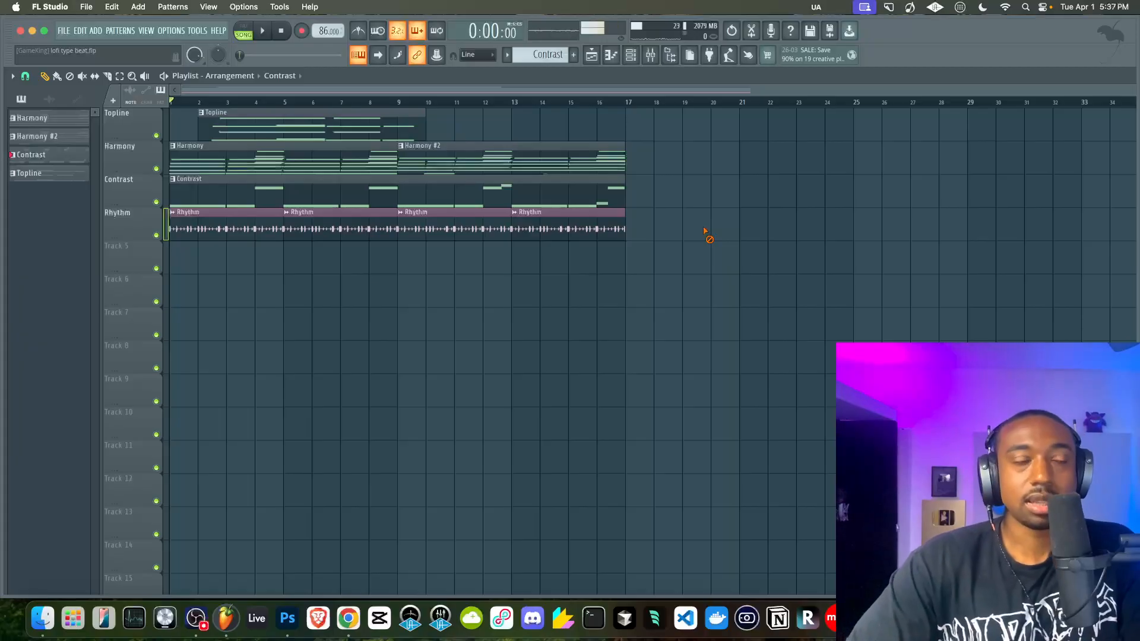